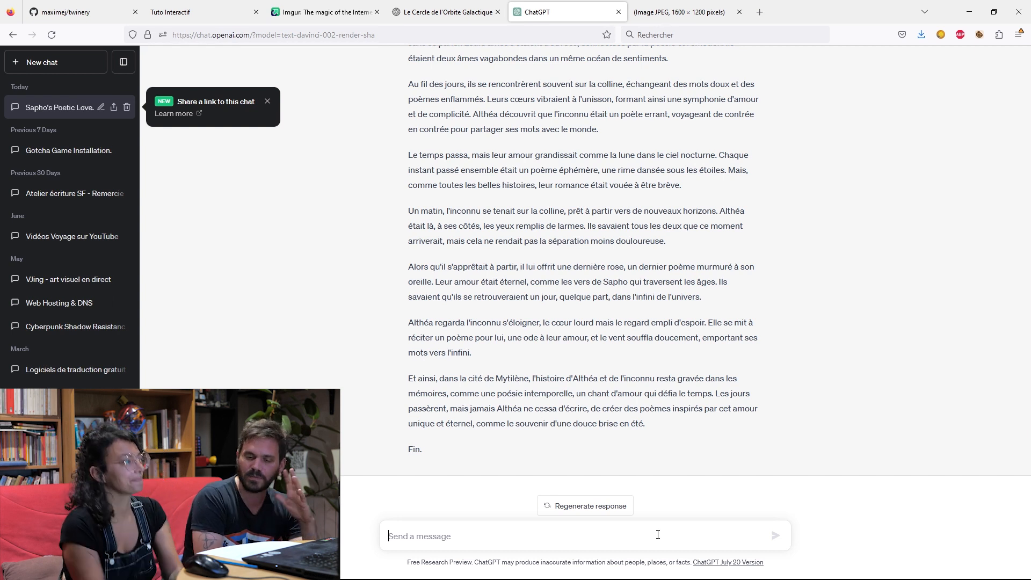
Begin a chat prompt with "ecris moi l'introduction d'une histoire d'une petite fille qui s'appelle assinine".
{"action": "type", "text": "ecr"}
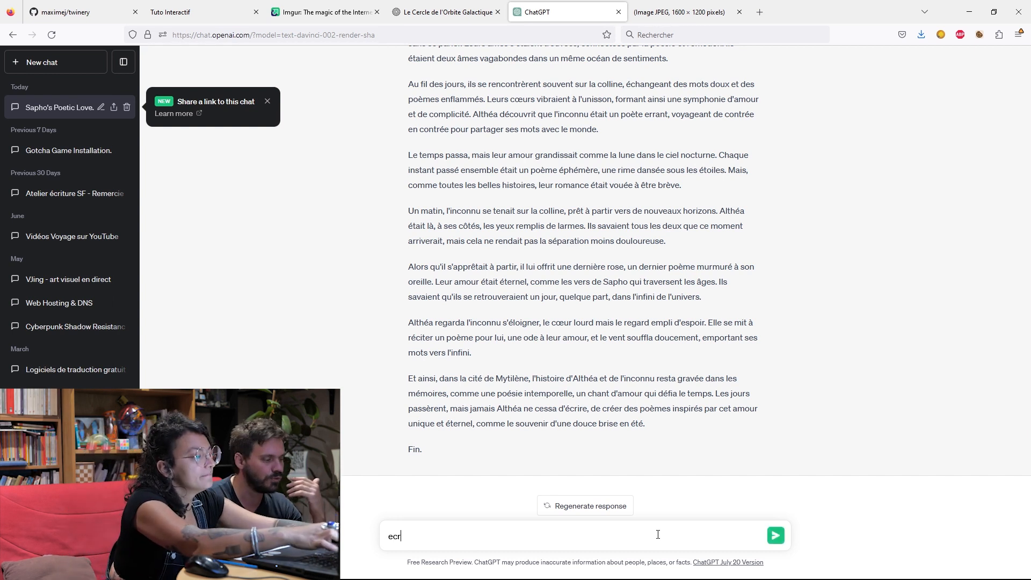
{"action": "type", "text": "is moi l'intro"}
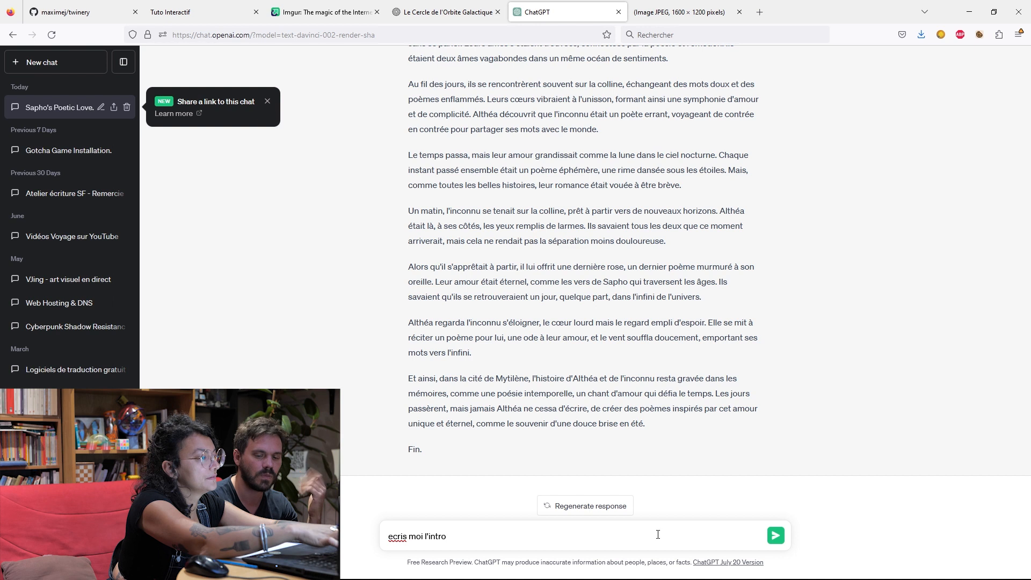
{"action": "type", "text": "ductio"}
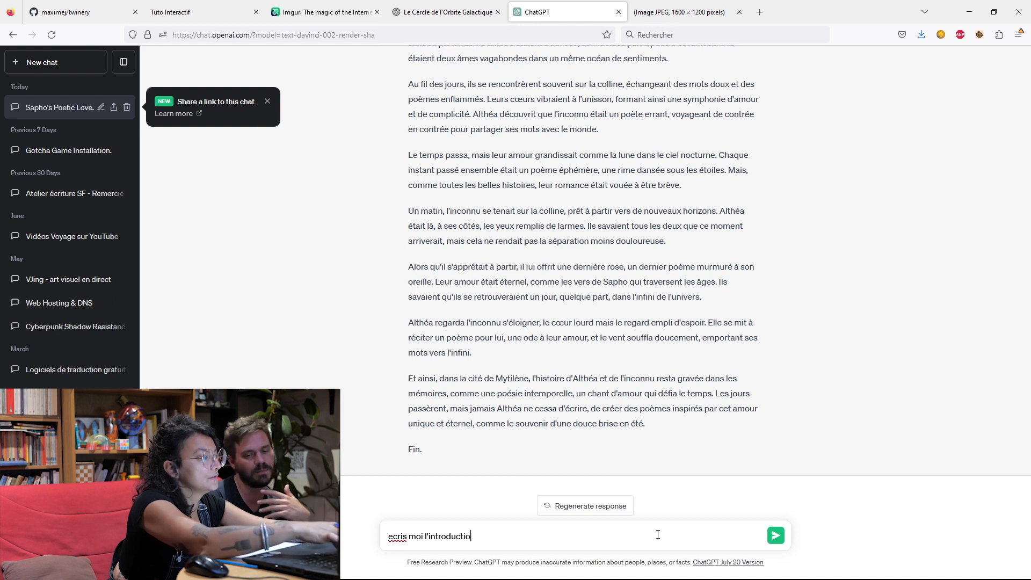
{"action": "type", "text": "n d'une "}
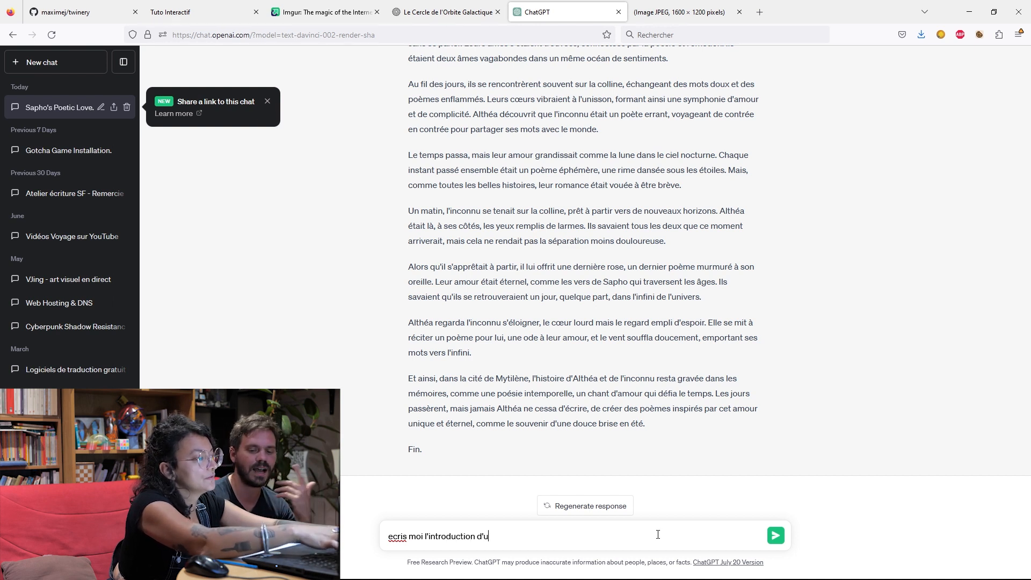
{"action": "type", "text": "no"}
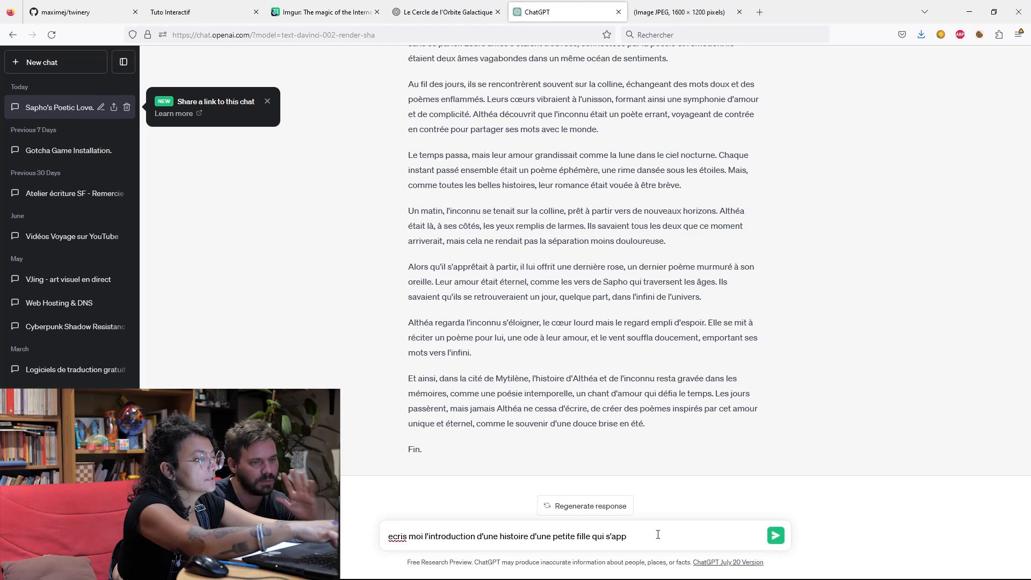
{"action": "type", "text": "elle assia"}
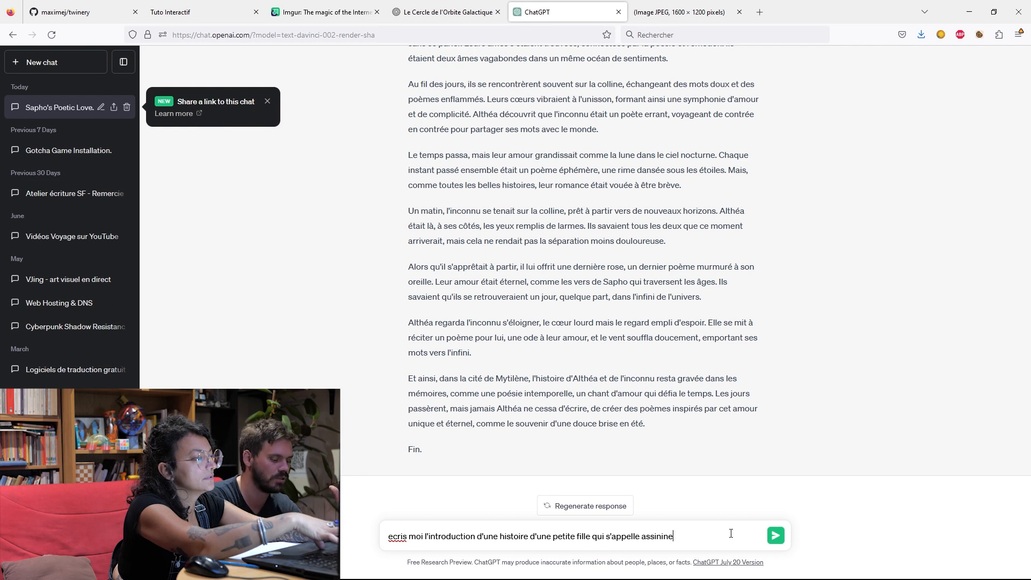
Continue the prompt with the girl's age and situation: ", elle a 7 ans elle rentre a l'ecole primaire,".
{"action": "type", "text": ", "}
{"action": "type", "text": "elle"}
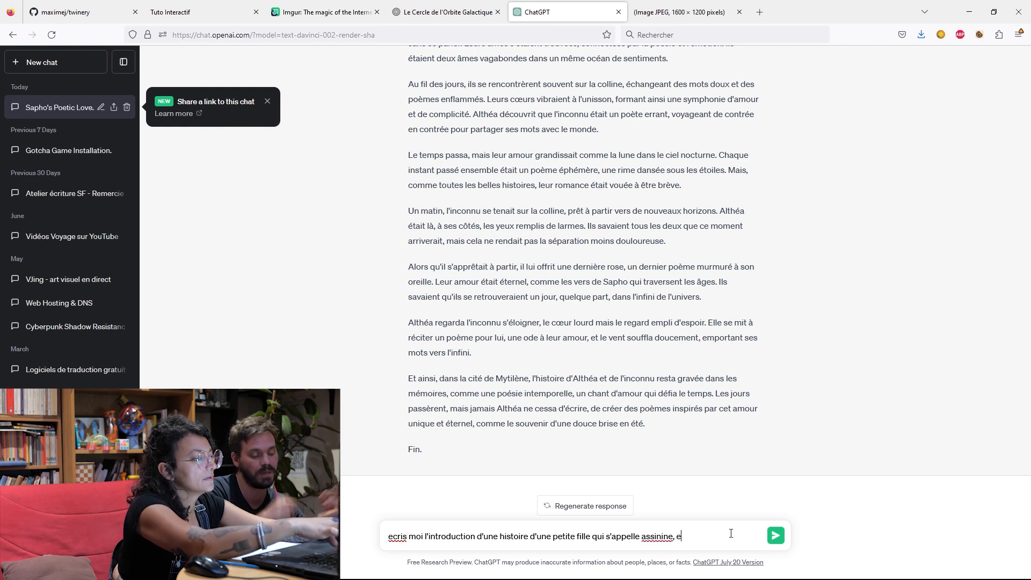
{"action": "type", "text": " a 7 ans elle rentre"}
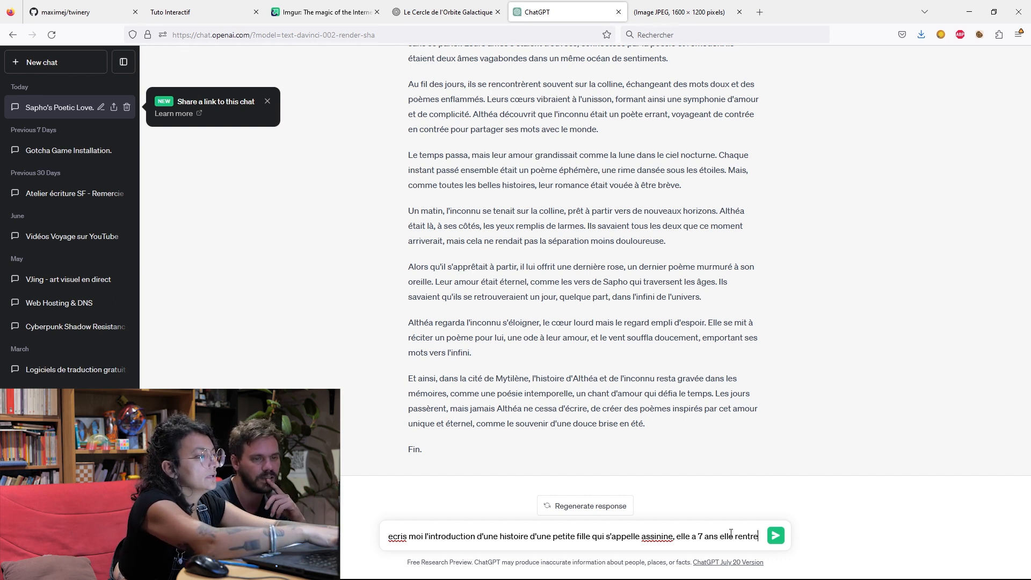
{"action": "type", "text": " a l'e"}
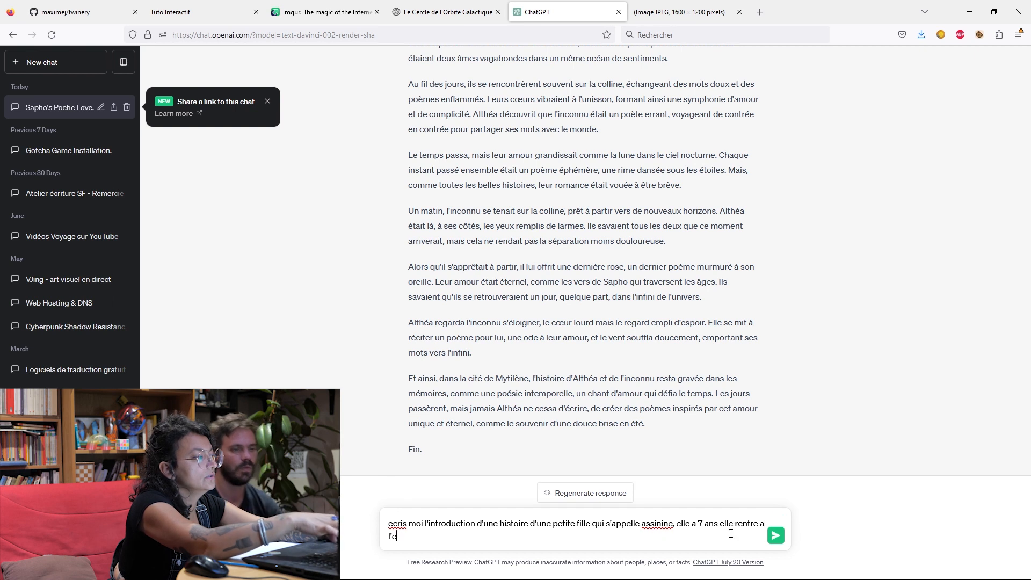
{"action": "type", "text": "cole prima"}
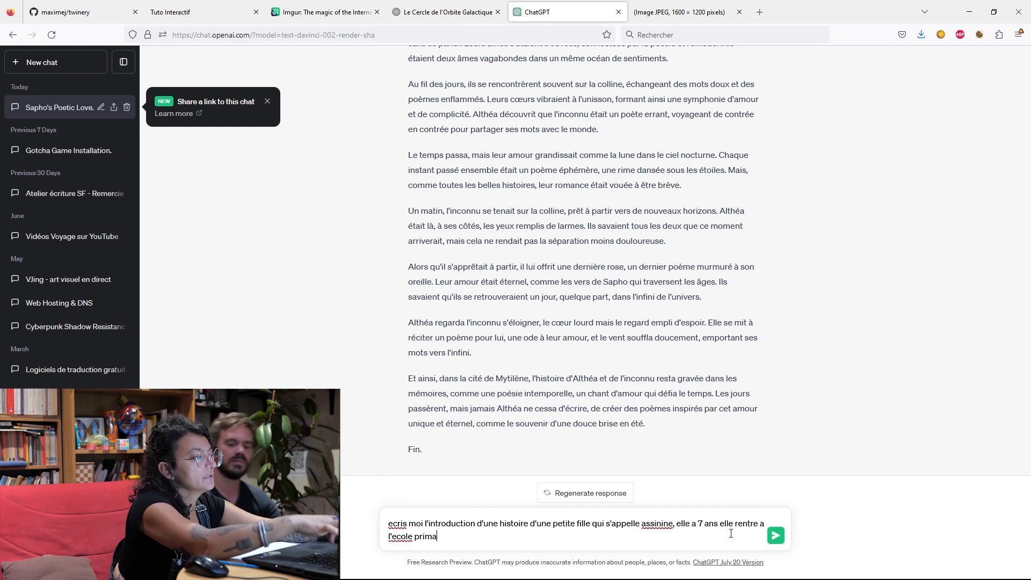
{"action": "type", "text": "ire, "}
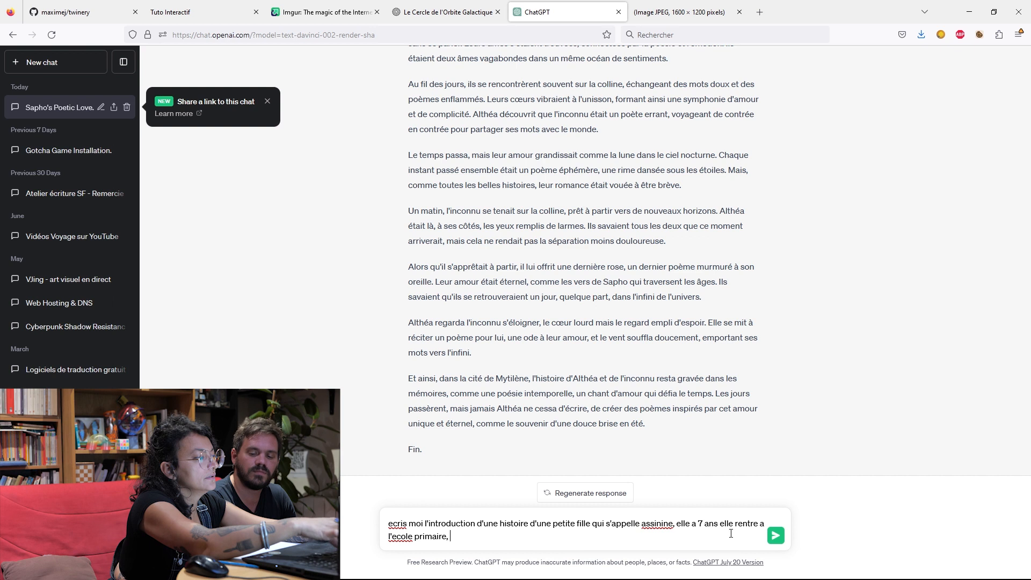
{"action": "type", "text": "elle doit f"}
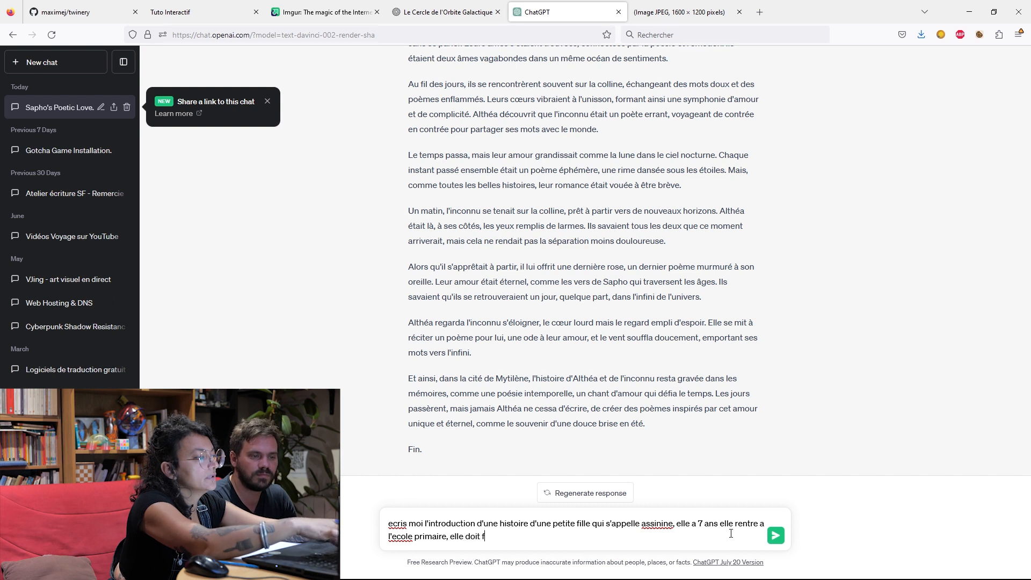
{"action": "type", "text": "aire de"}
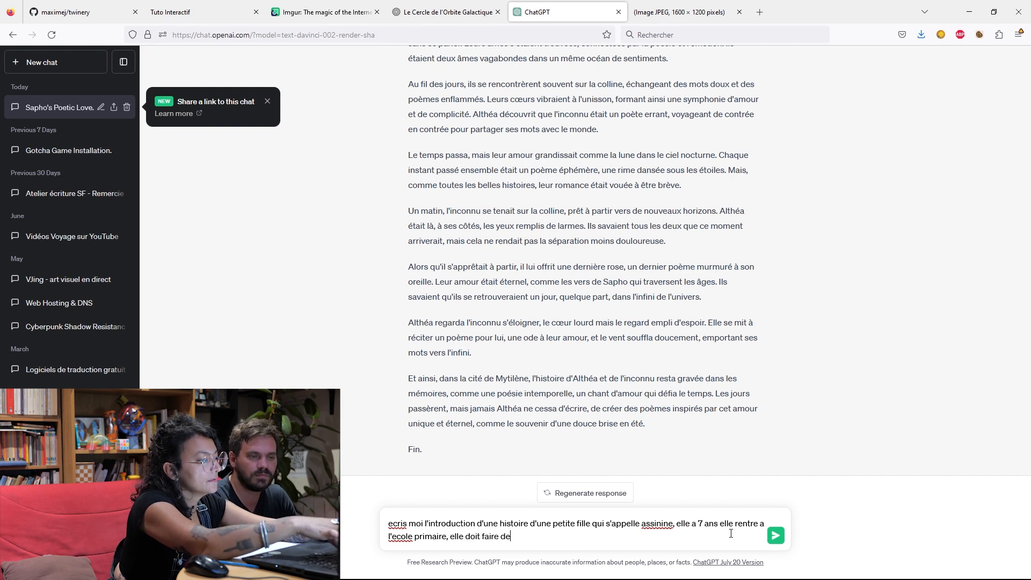
{"action": "type", "text": "s choix d'a"}
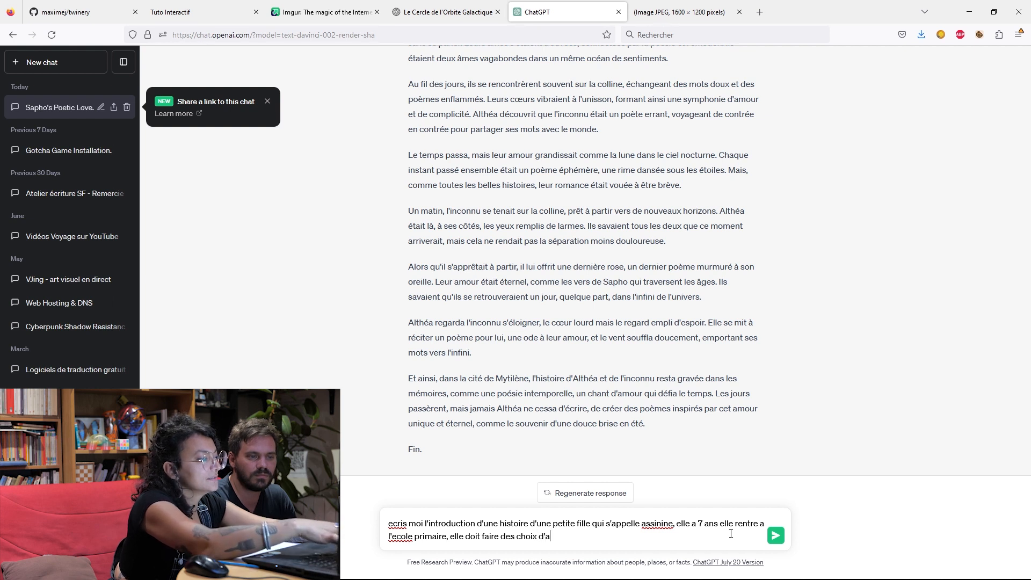
Add the story's dilemma to the prompt: "elle doit faire des choix d'activité extra scolaire".
{"action": "type", "text": "ct"}
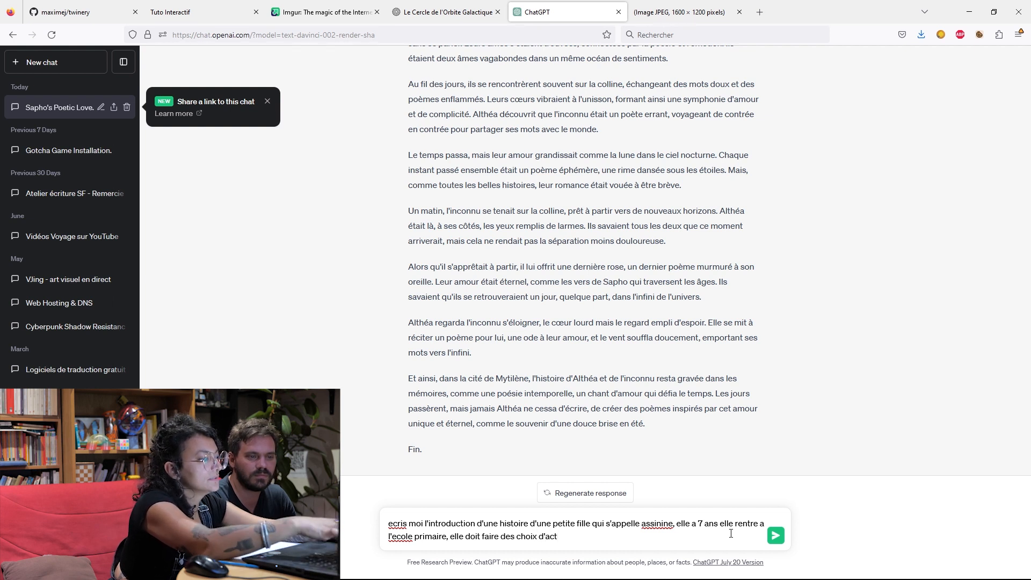
{"action": "type", "text": "ivité"}
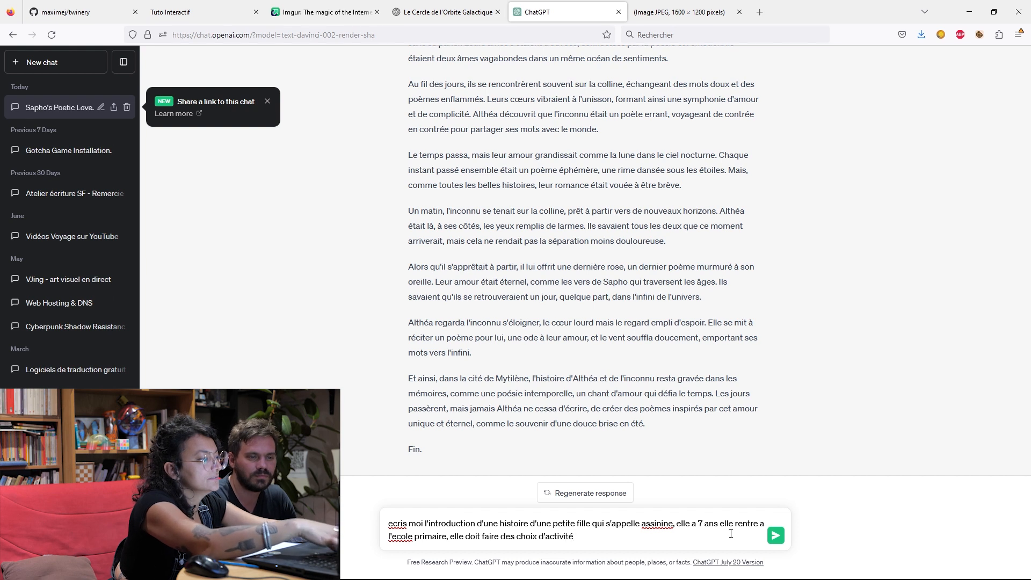
{"action": "type", "text": " extra scolaire"}
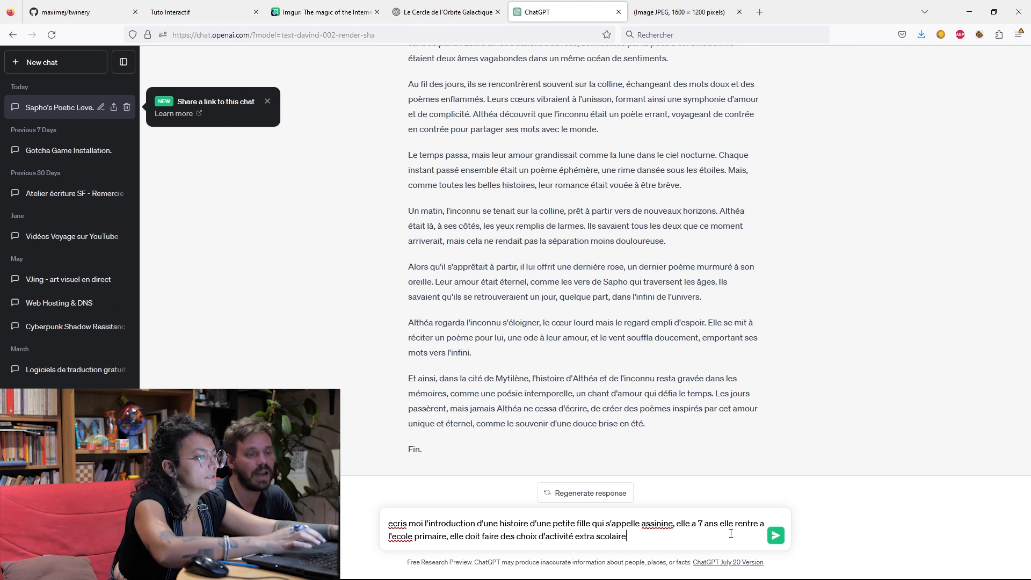
{"action": "type", "text": ", elle hésite beaucoup, e"}
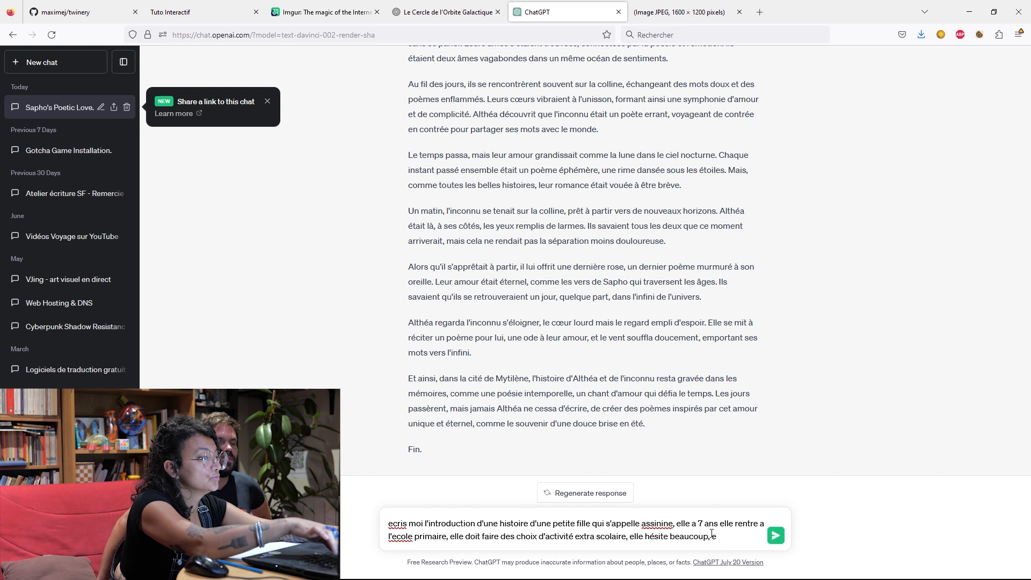
Add ", elle hésite beaucoup, elle est dans le doute permanent." to the prompt and correct the accents in "écris" and "école".
{"action": "key", "text": "BackSpace"}
{"action": "type", "text": "elle"}
{"action": "type", "text": " est"}
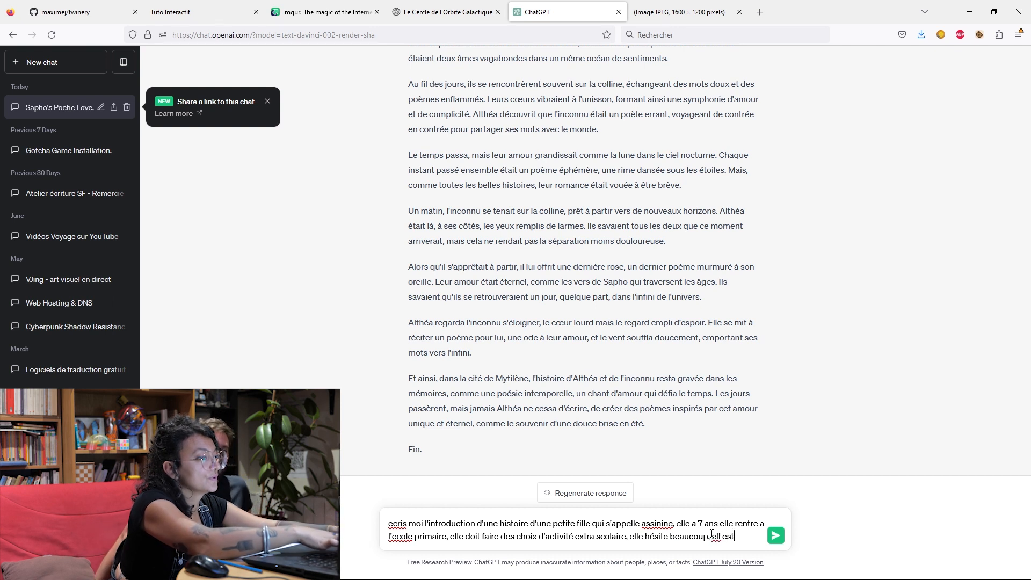
{"action": "type", "text": " dans"}
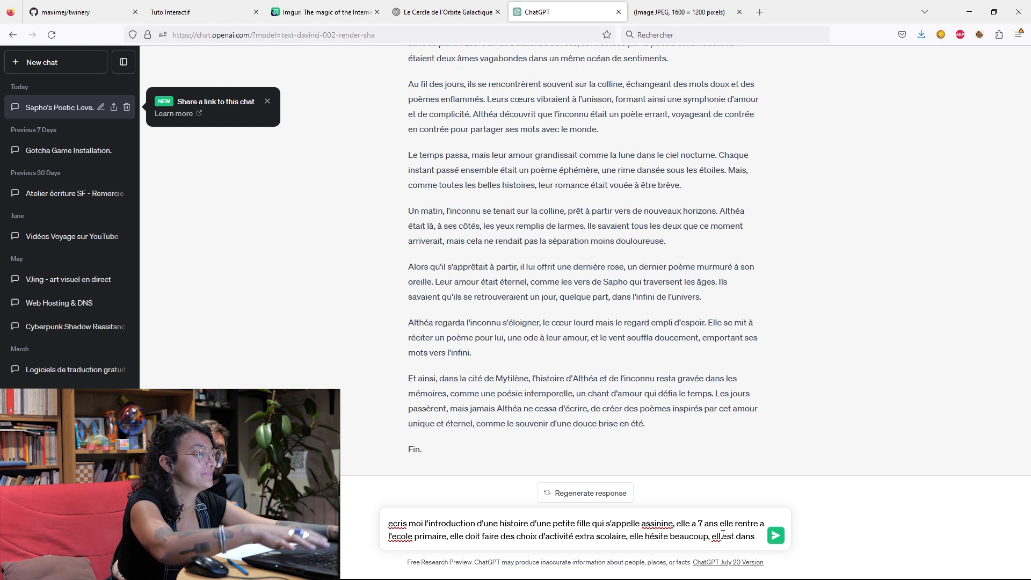
{"action": "left_click", "coordinate": [722, 536]}
{"action": "type", "text": "e doute perman"}
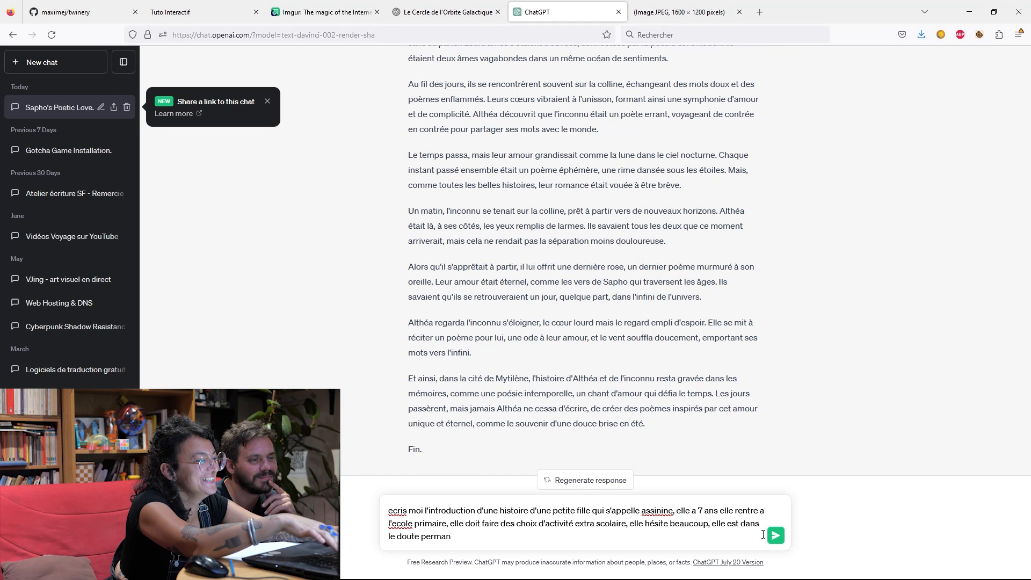
{"action": "key", "text": "BackSpace"}
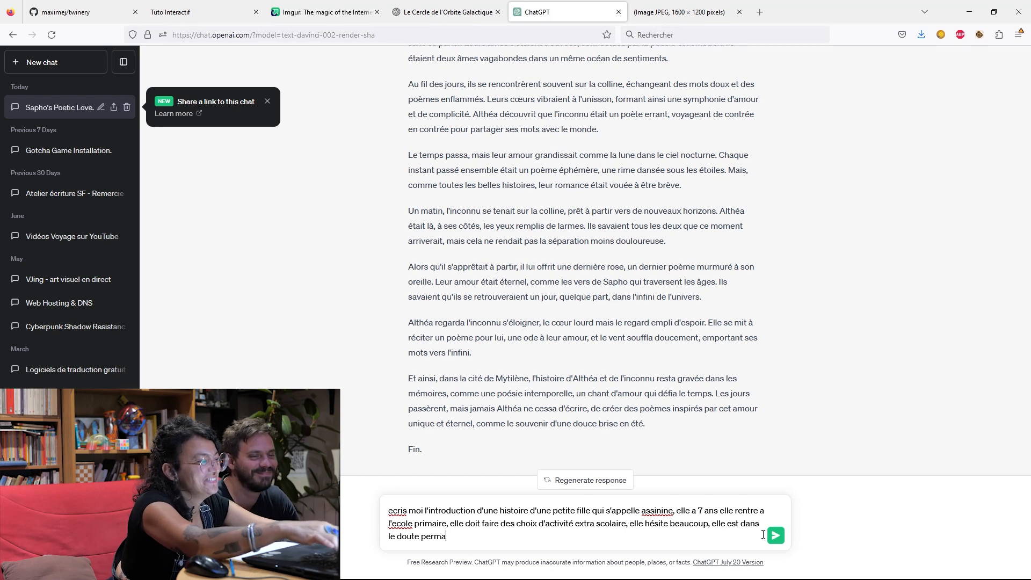
{"action": "key", "text": "BackSpace"}
{"action": "type", "text": "e,"}
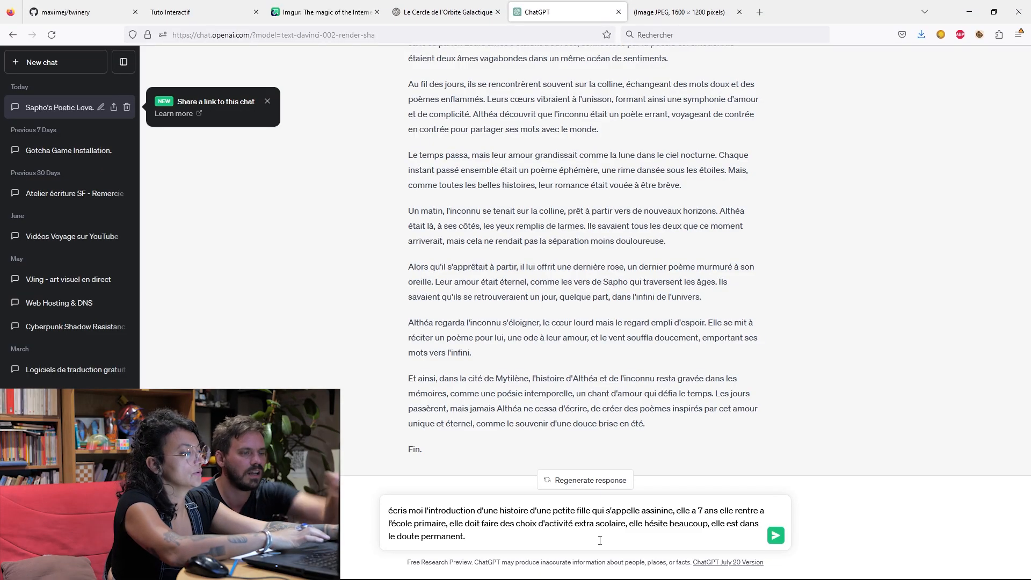
Insert the length requirement "en 500 mots" right after "l'introduction" in the prompt.
{"action": "left_click", "coordinate": [477, 510]}
{"action": "type", "text": "EN"}
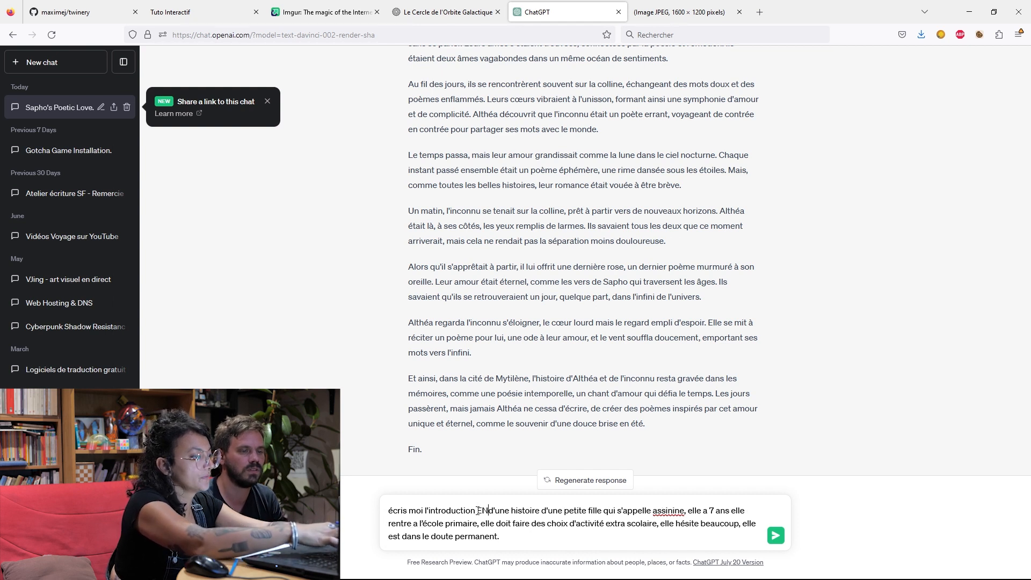
{"action": "key", "text": "BackSpace"}
{"action": "key", "text": "BackSpace"}
{"action": "key", "text": "Caps_Lock"}
{"action": "type", "text": "en "}
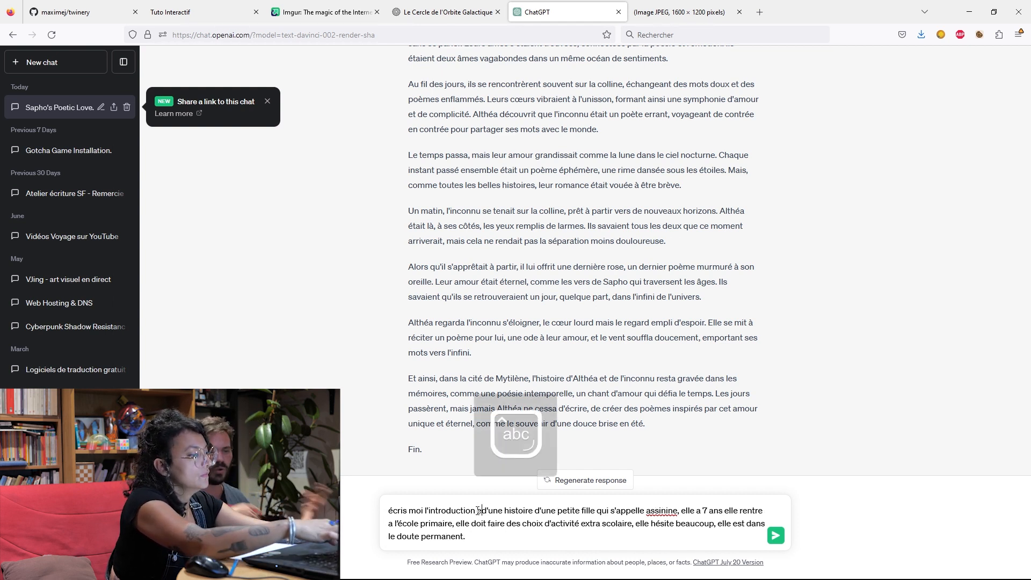
{"action": "type", "text": "500"}
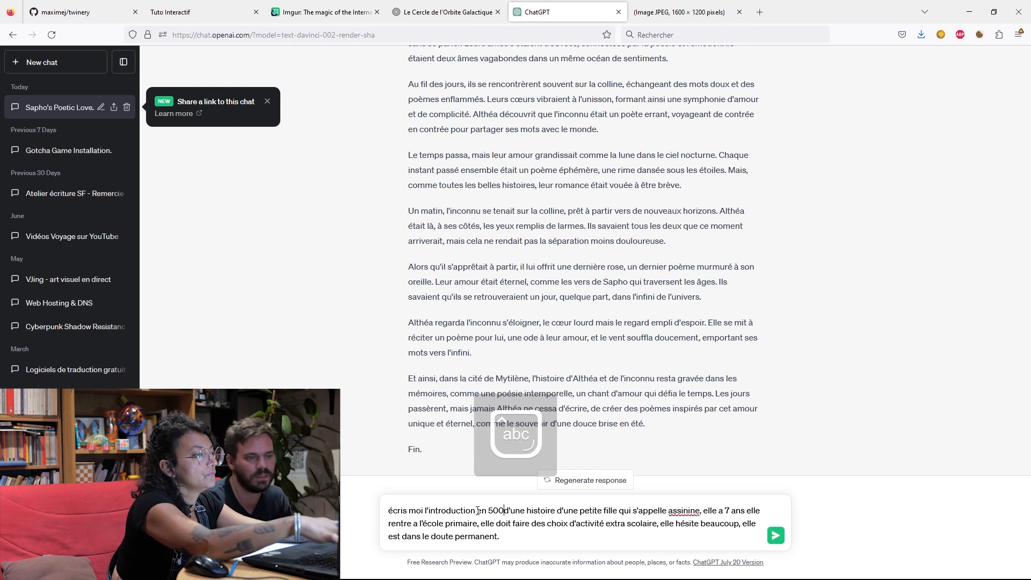
{"action": "type", "text": " mo"}
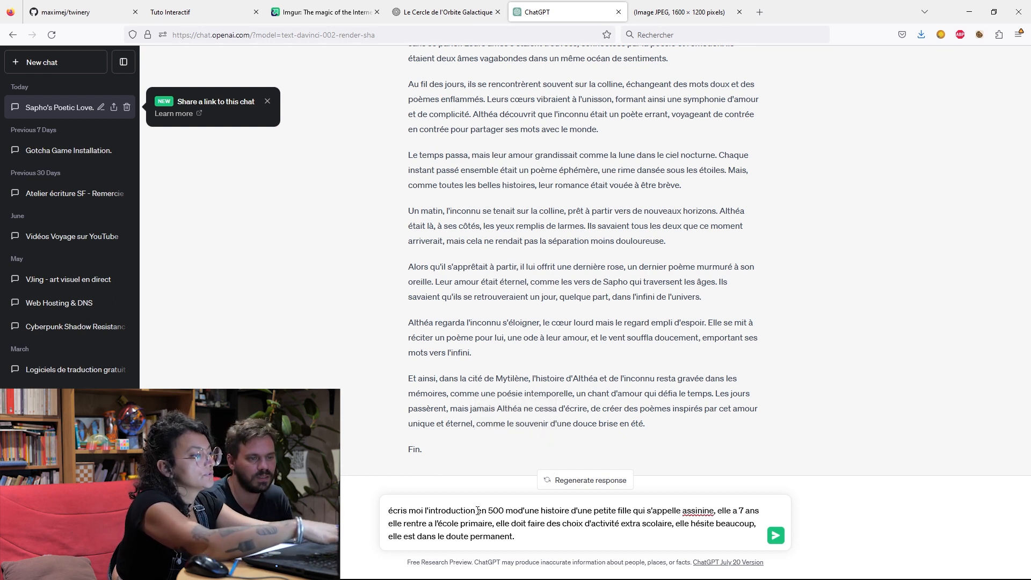
{"action": "key", "text": "BackSpace"}
{"action": "key", "text": "BackSpace"}
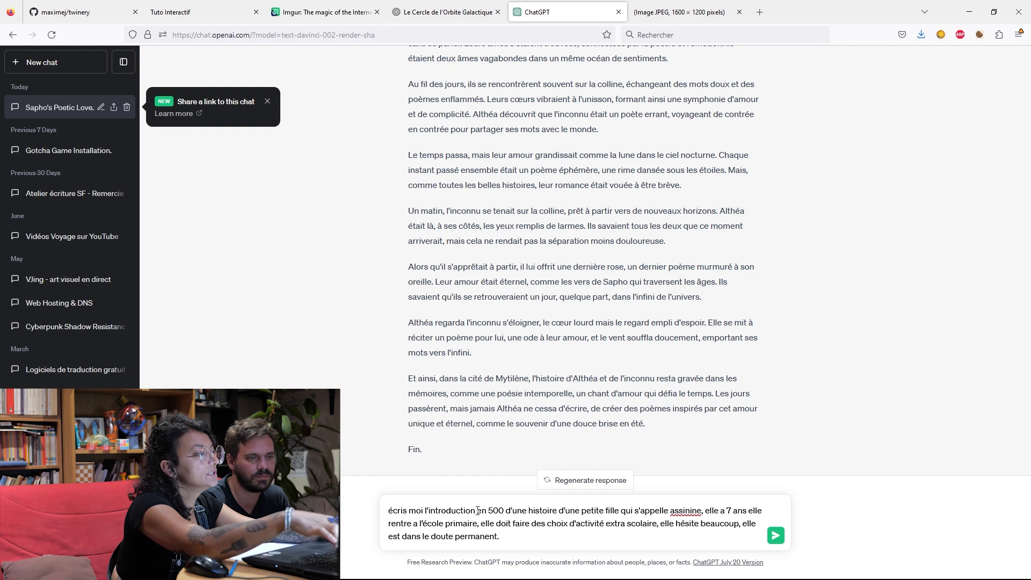
{"action": "type", "text": "mots"}
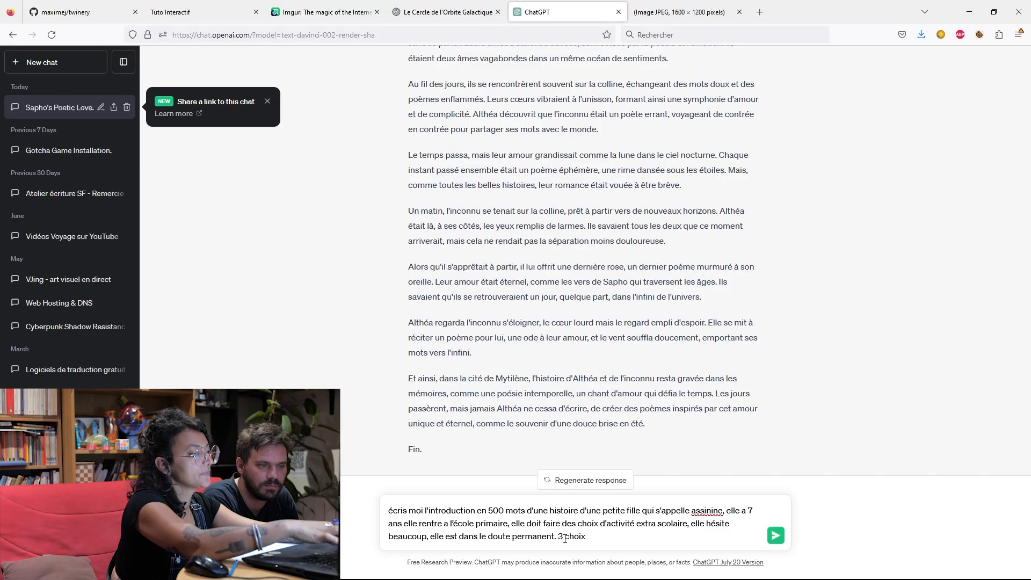
Complete the sentence introducing the options at the end of the prompt so it reads "3 choix s'offre à elle :".
{"action": "type", "text": "s'offre "}
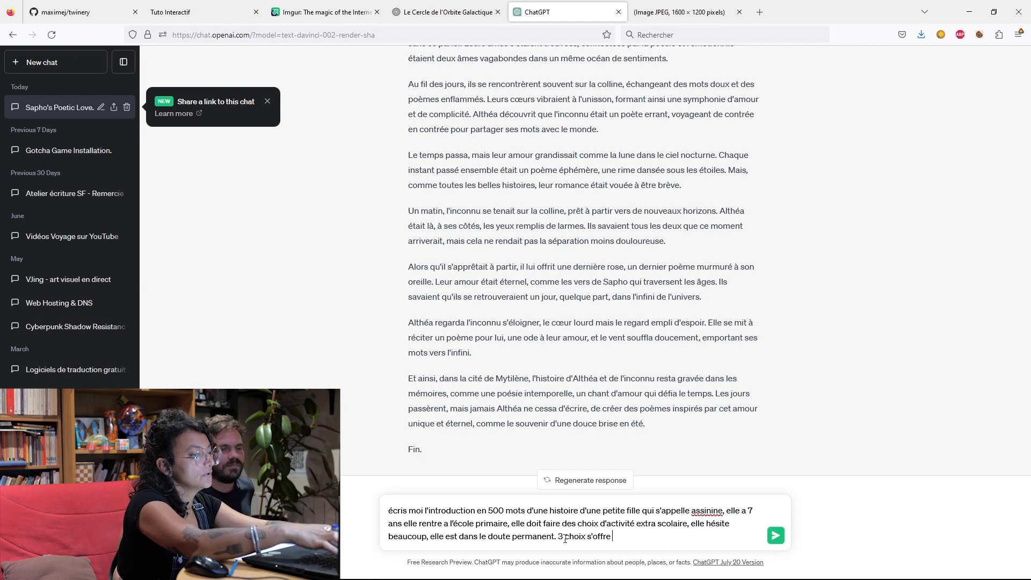
{"action": "type", "text": "à elle"}
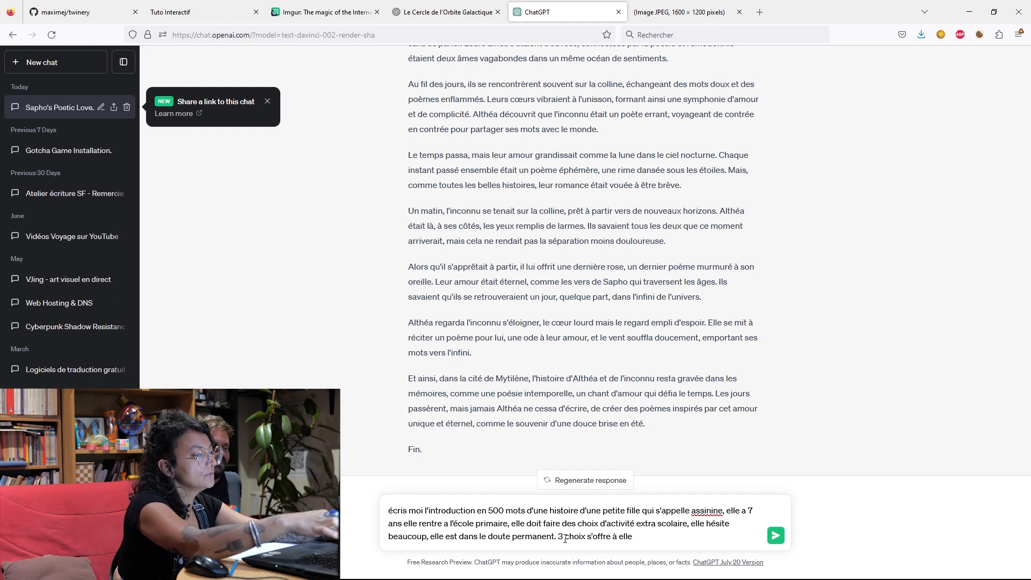
{"action": "type", "text": " :"}
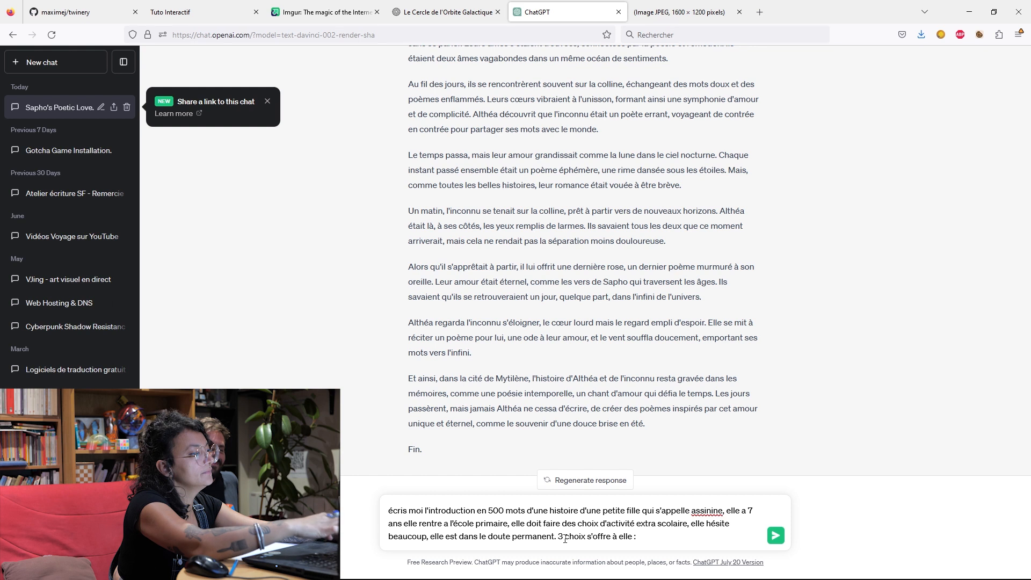
{"action": "type", "text": " Piscine"}
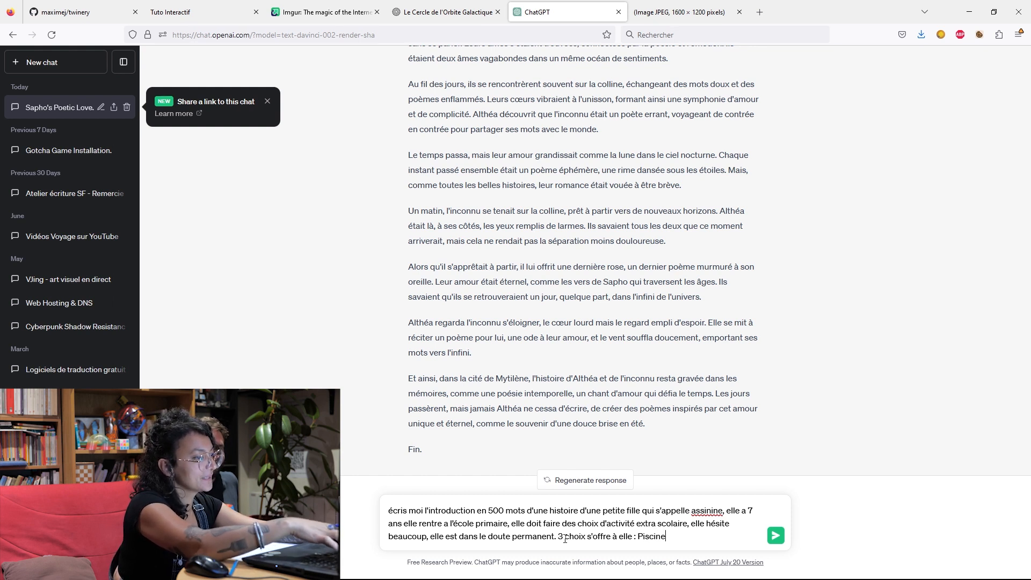
{"action": "type", "text": " ou parachusy"}
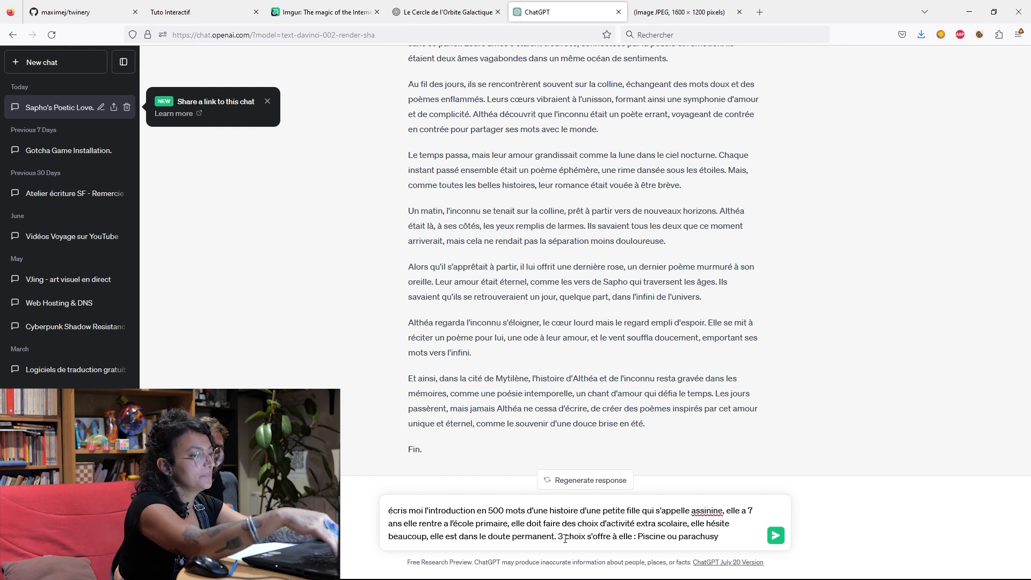
List the three activities at the end of the prompt: "Piscine ou parachutisme ou archéologie.".
{"action": "key", "text": "BackSpace"}
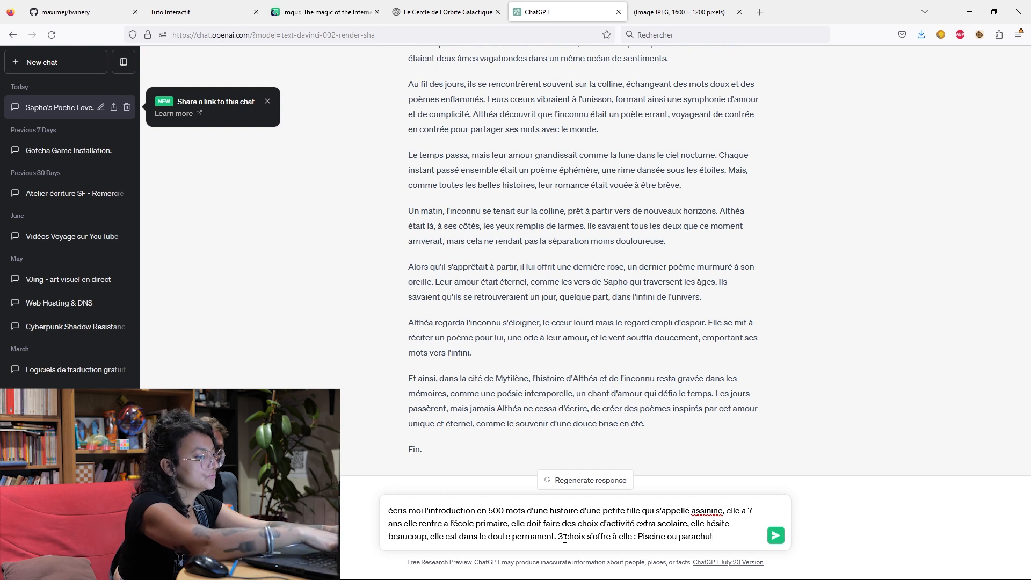
{"action": "type", "text": "iusme"}
{"action": "key", "text": "BackSpace"}
{"action": "key", "text": "BackSpace"}
{"action": "key", "text": "BackSpace"}
{"action": "key", "text": "BackSpace"}
{"action": "type", "text": "sme ou"}
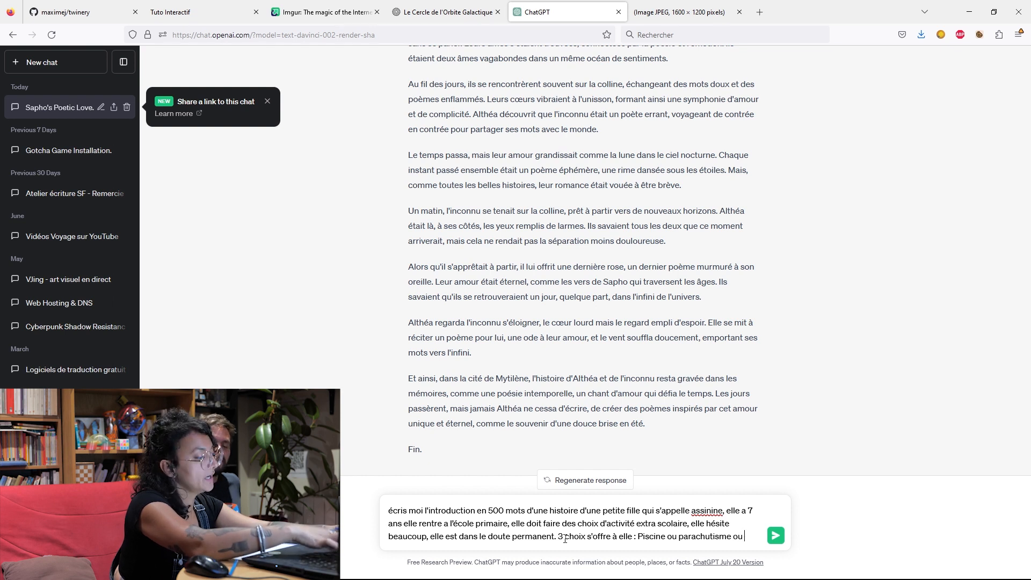
{"action": "type", "text": " arché"}
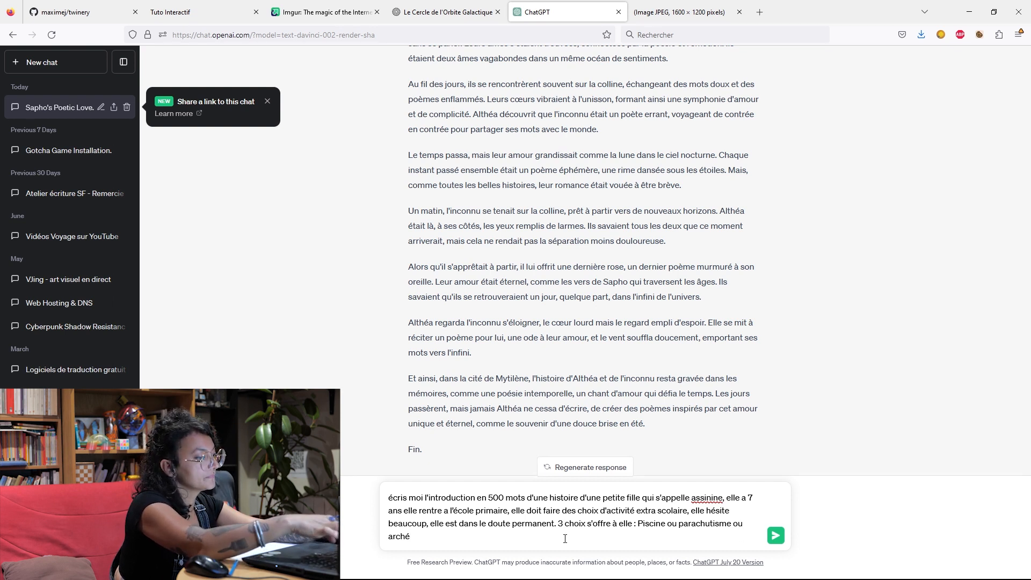
{"action": "type", "text": "ologie."}
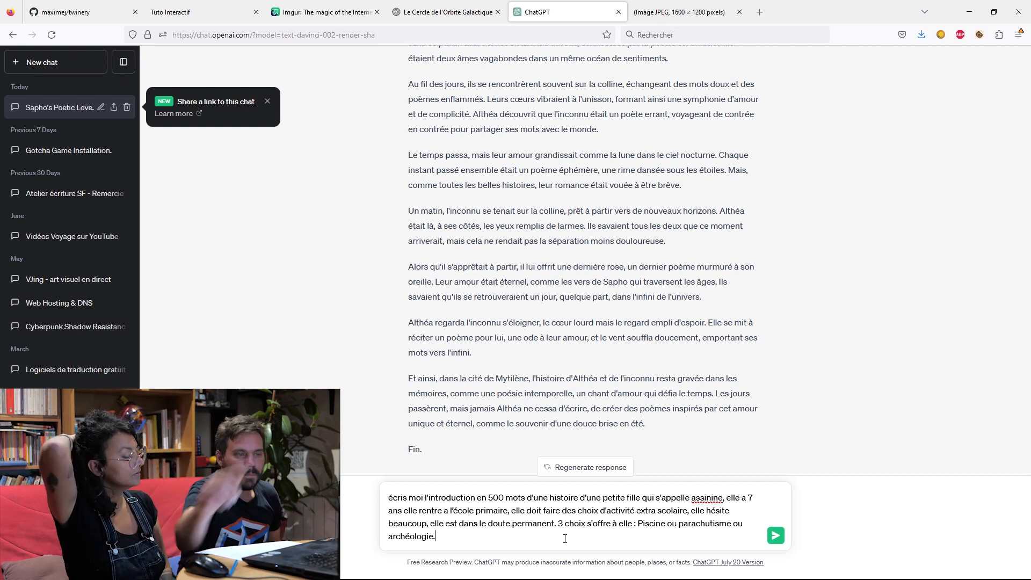
Insert the style instruction "dans le même style" right after "moi" in the prompt's opening.
{"action": "left_click", "coordinate": [424, 496]}
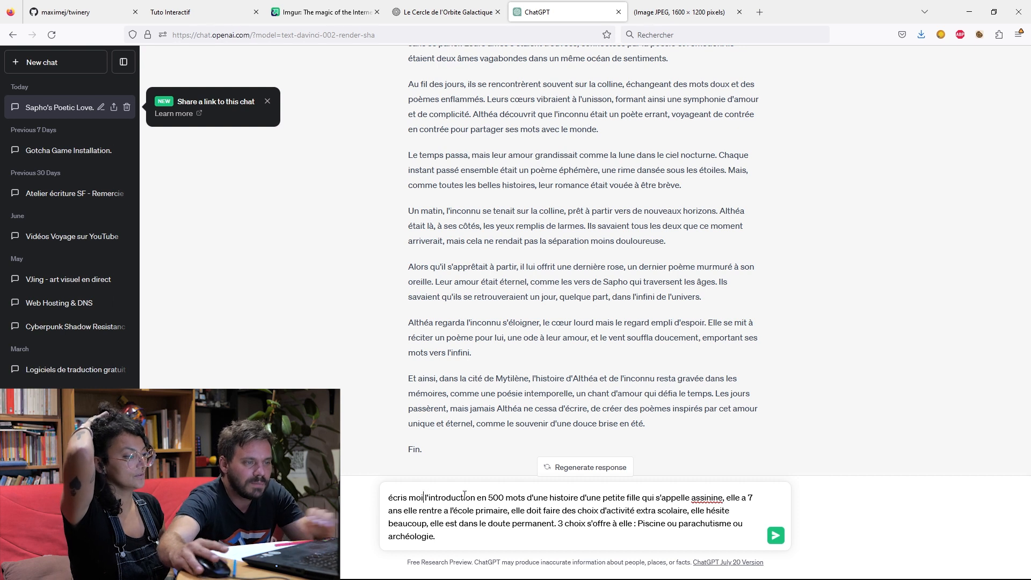
{"action": "type", "text": "dans le même"}
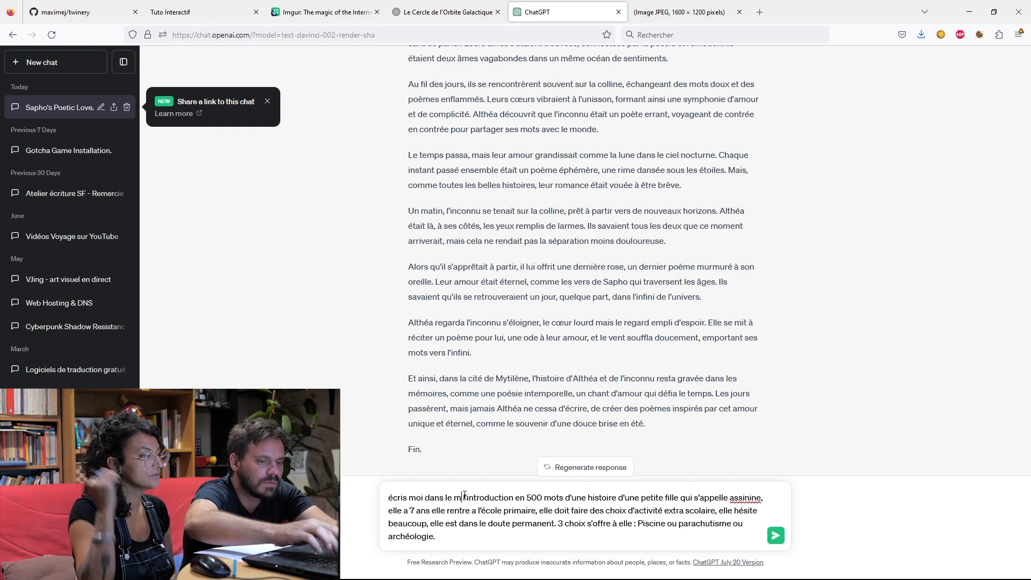
{"action": "type", "text": " style"}
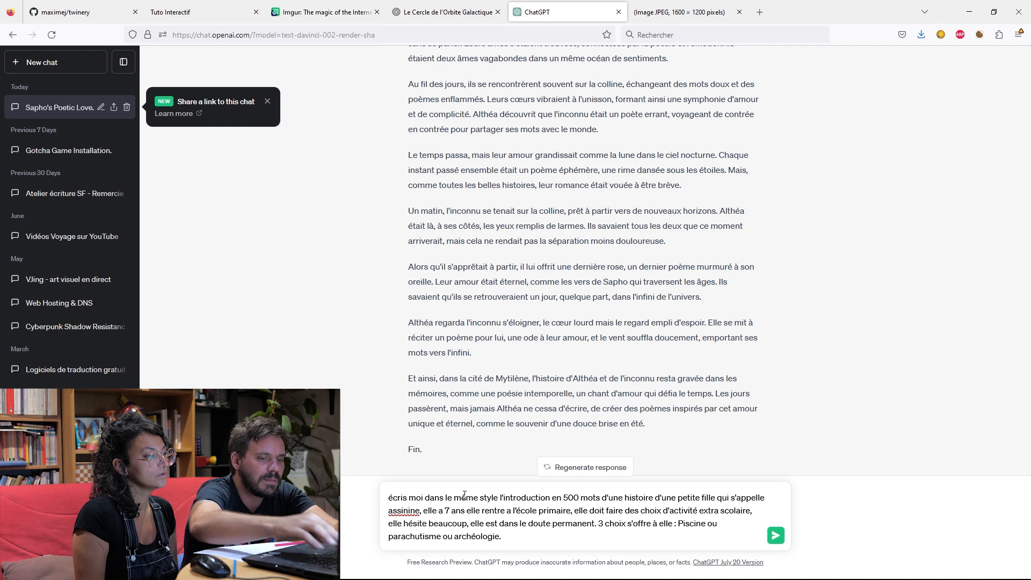
Capitalise the prompt's first word as "Ecris" and the first letter of the girl's name.
{"action": "key", "text": "BackSpace"}
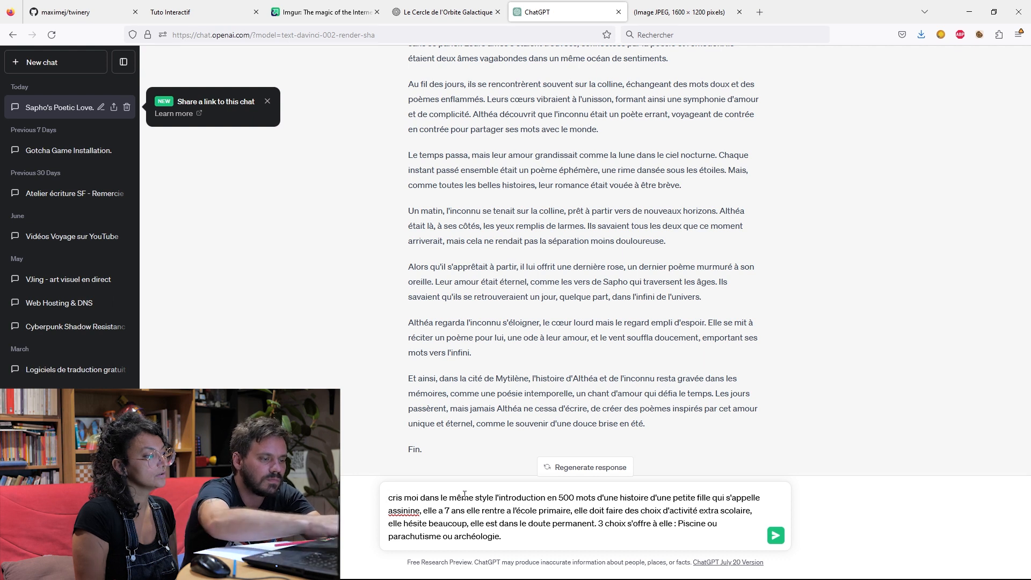
{"action": "type", "text": "E"}
{"action": "key", "text": "BackSpace"}
{"action": "type", "text": "E"}
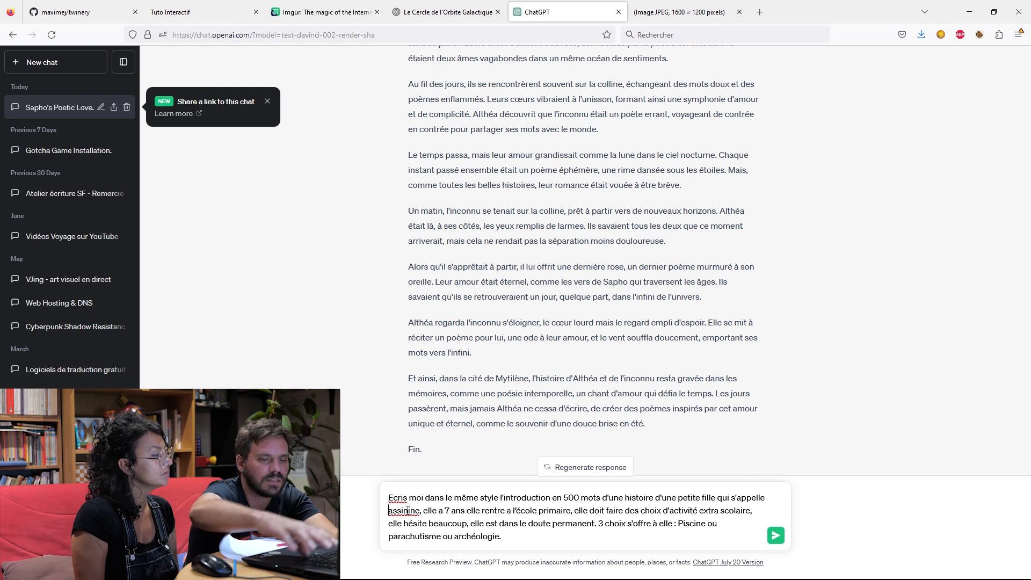
{"action": "key", "text": "BackSpace"}
{"action": "type", "text": "A"}
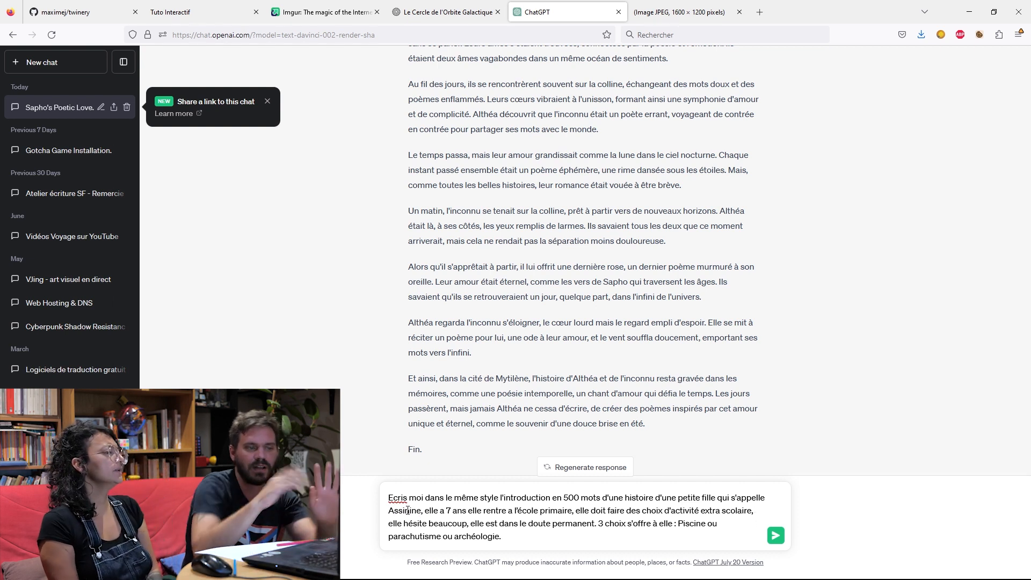
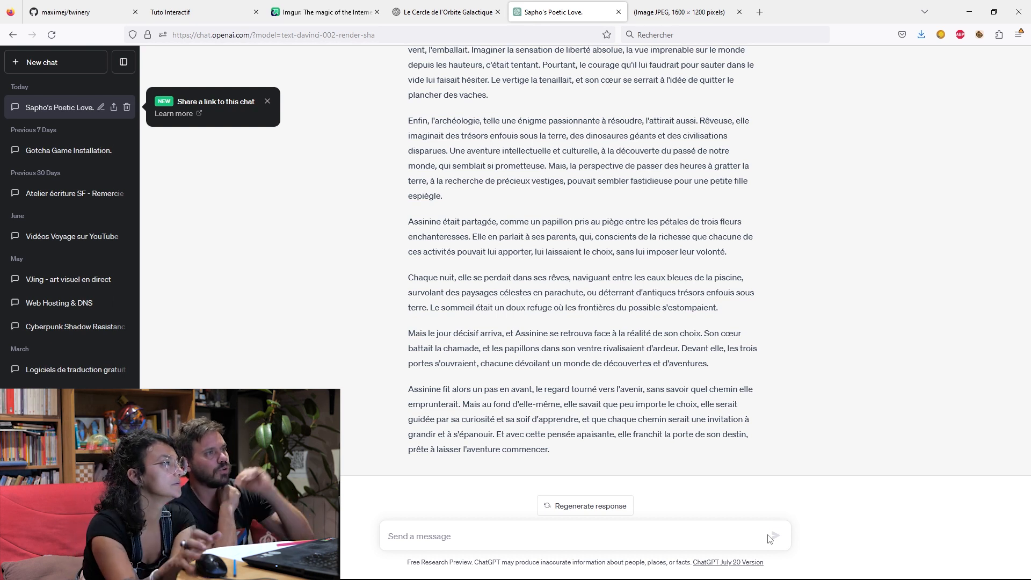
Switch to Twine, return to the story library and create a new story titled "Assinine".
{"action": "left_click", "coordinate": [229, 11]}
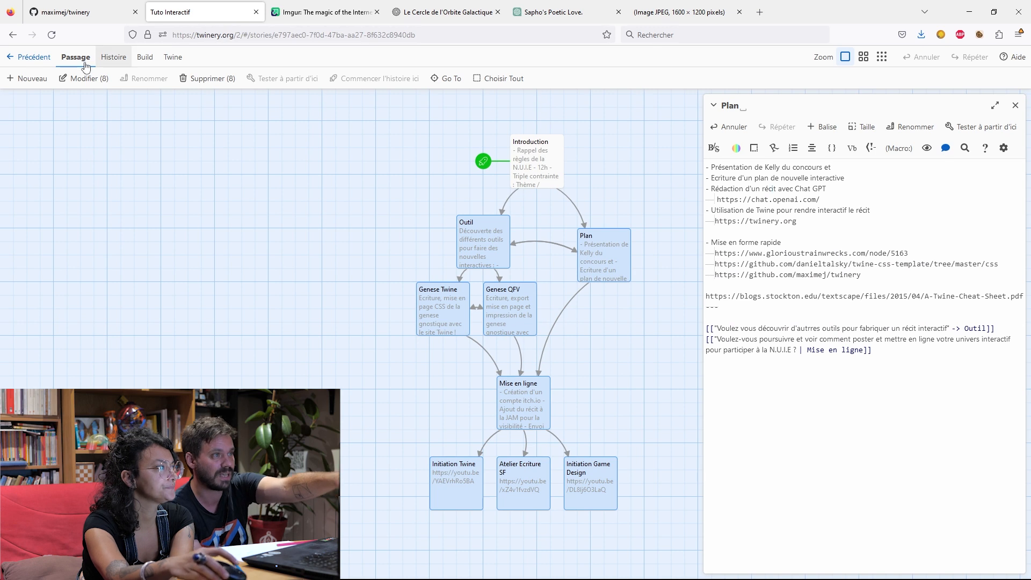
{"action": "left_click", "coordinate": [35, 60]}
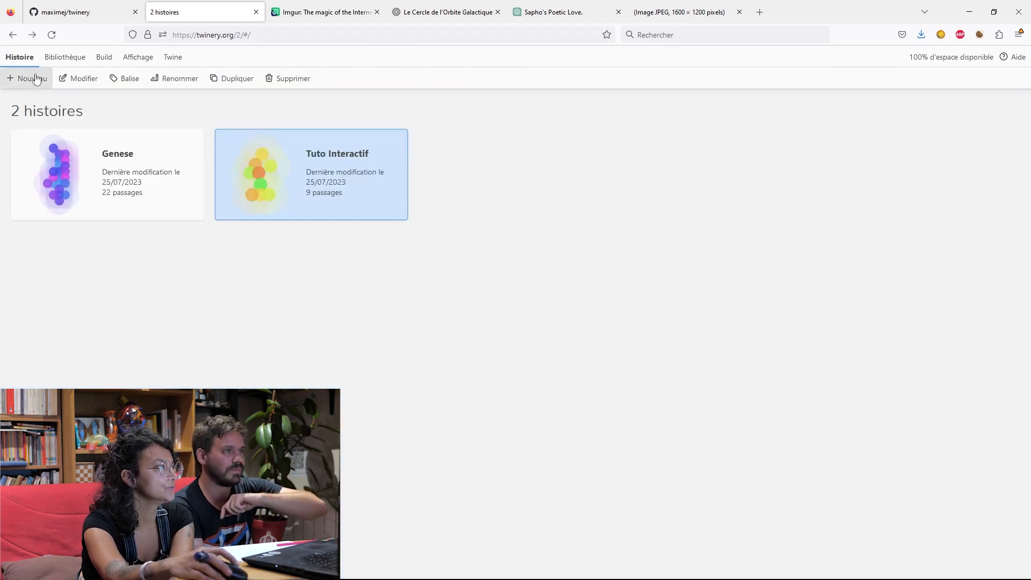
{"action": "left_click", "coordinate": [35, 79]}
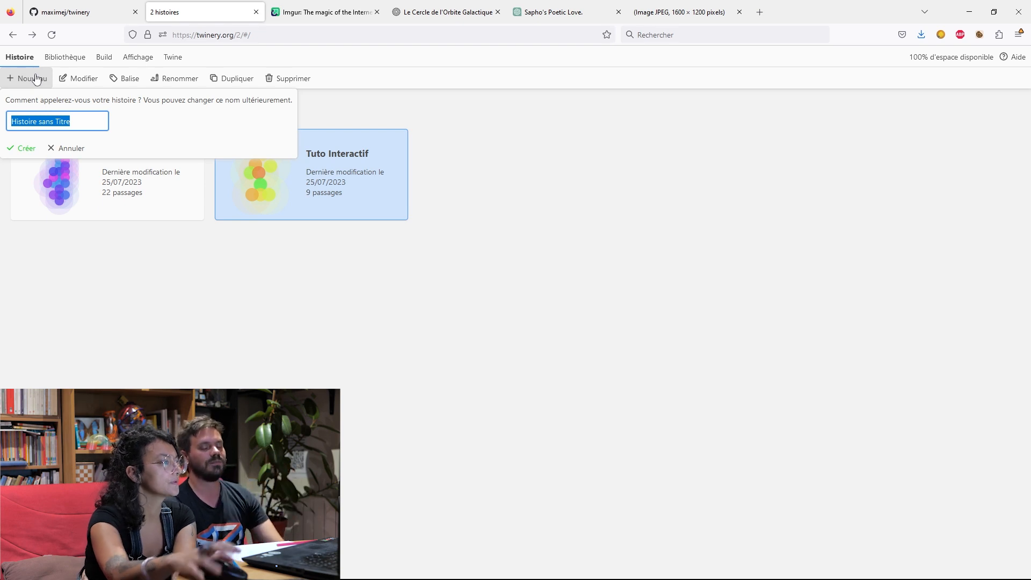
{"action": "key", "text": "BackSpace"}
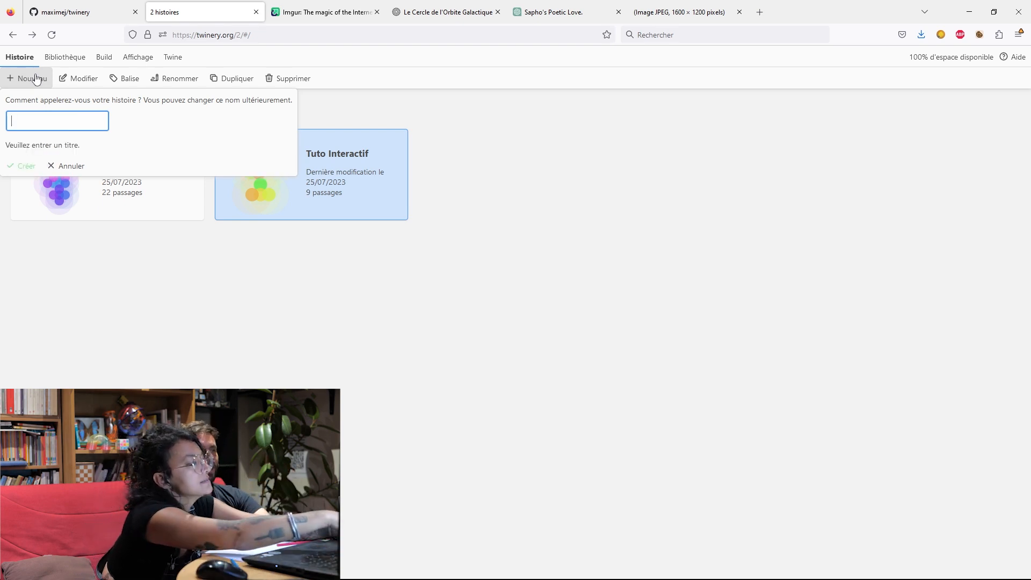
{"action": "type", "text": "Assinine"}
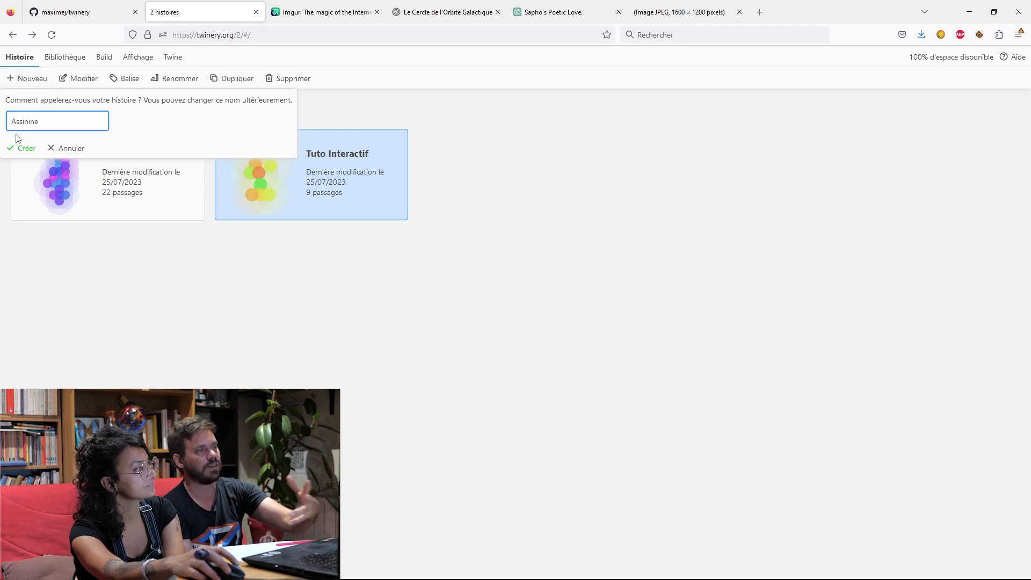
{"action": "left_click", "coordinate": [23, 151]}
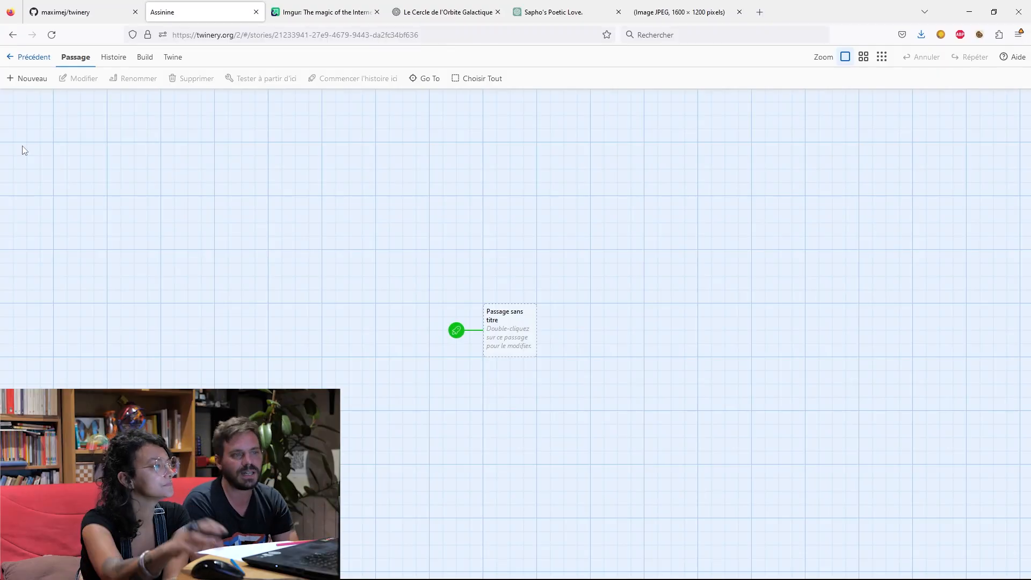
Open the new story's untitled starting passage for editing and rename it "début".
{"action": "double_click", "coordinate": [491, 331]}
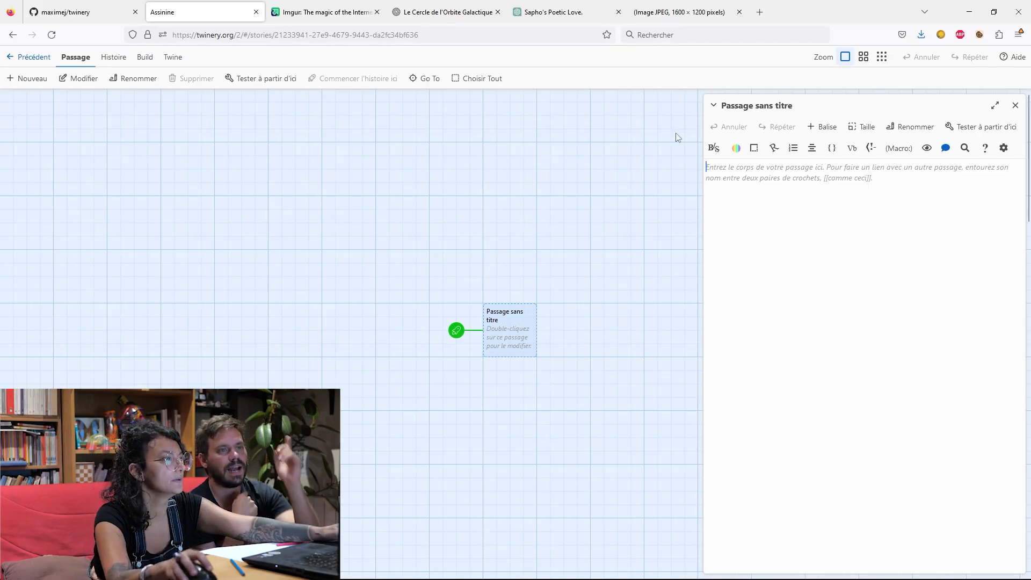
{"action": "left_click", "coordinate": [728, 114]}
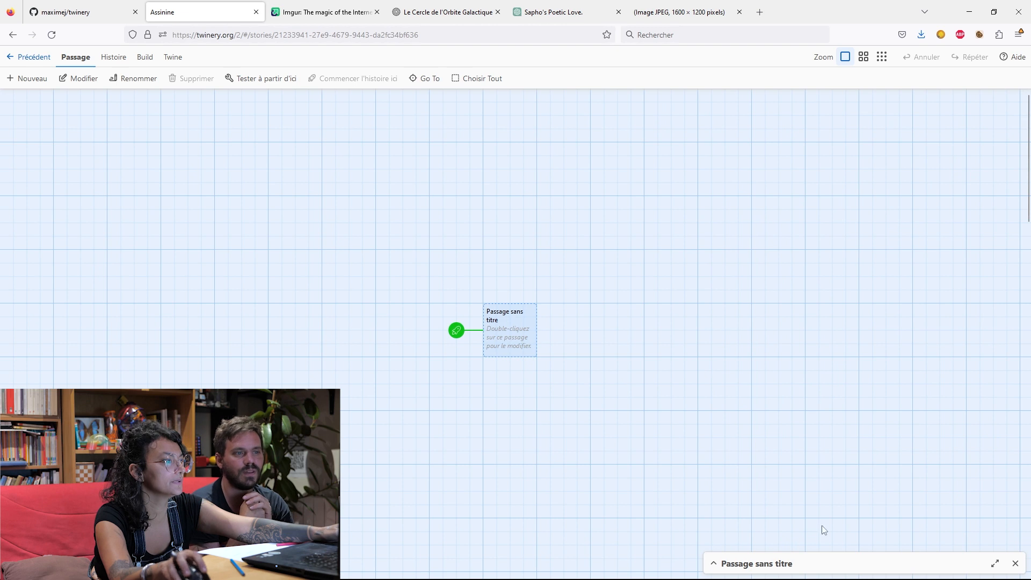
{"action": "left_click", "coordinate": [808, 563]}
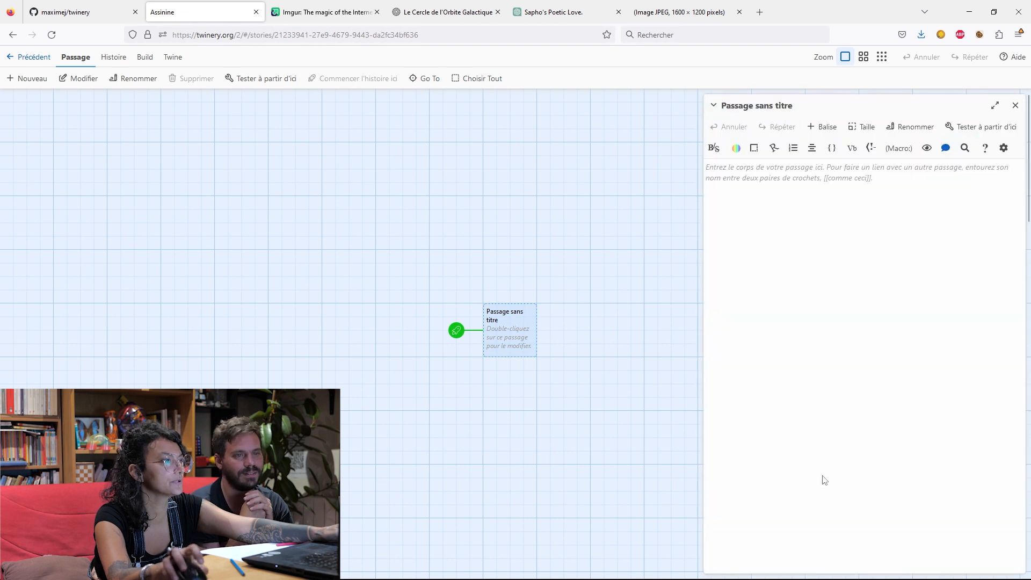
{"action": "left_click", "coordinate": [910, 128]}
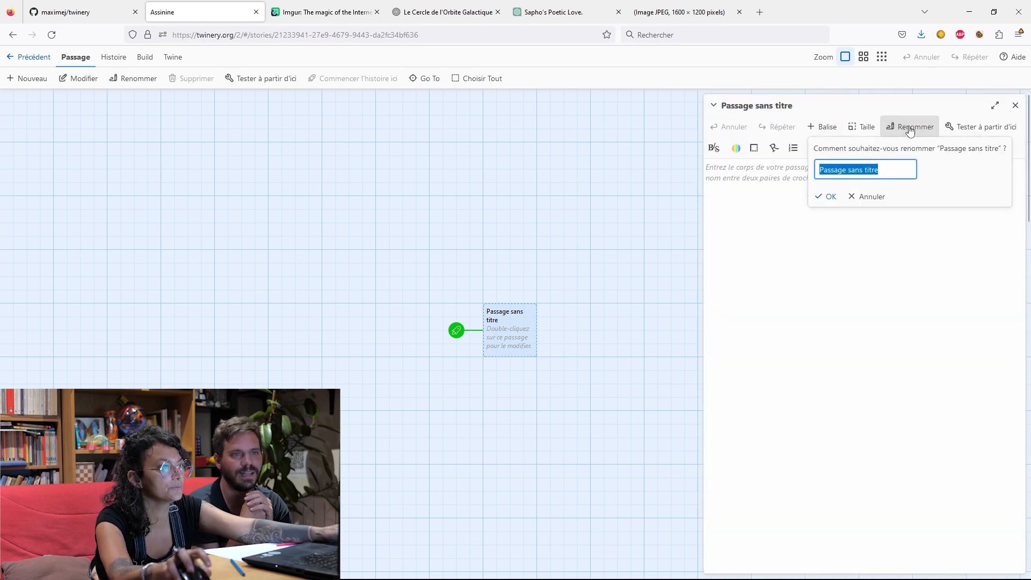
{"action": "key", "text": "BackSpace"}
{"action": "type", "text": "début"}
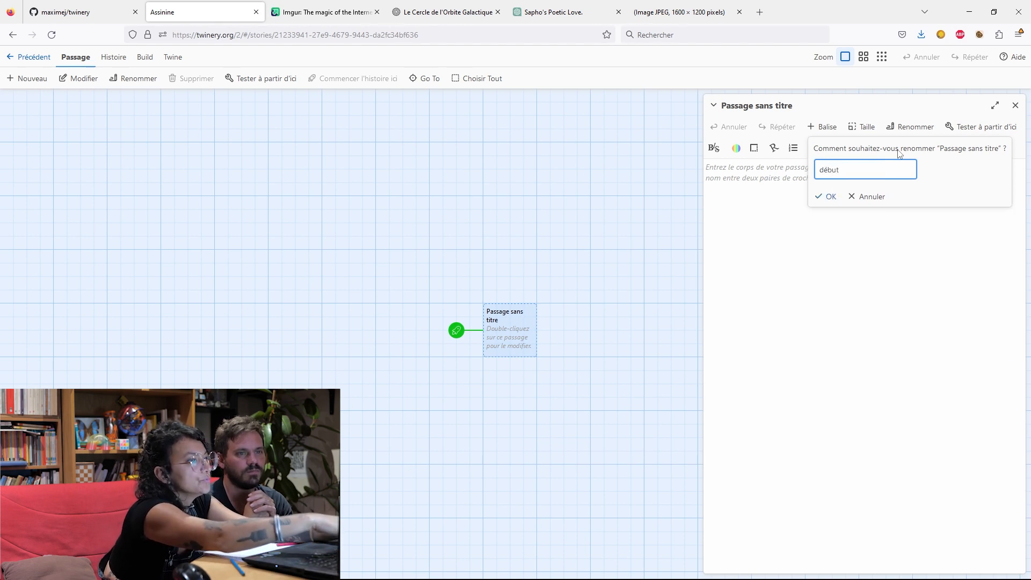
{"action": "left_click", "coordinate": [831, 199]}
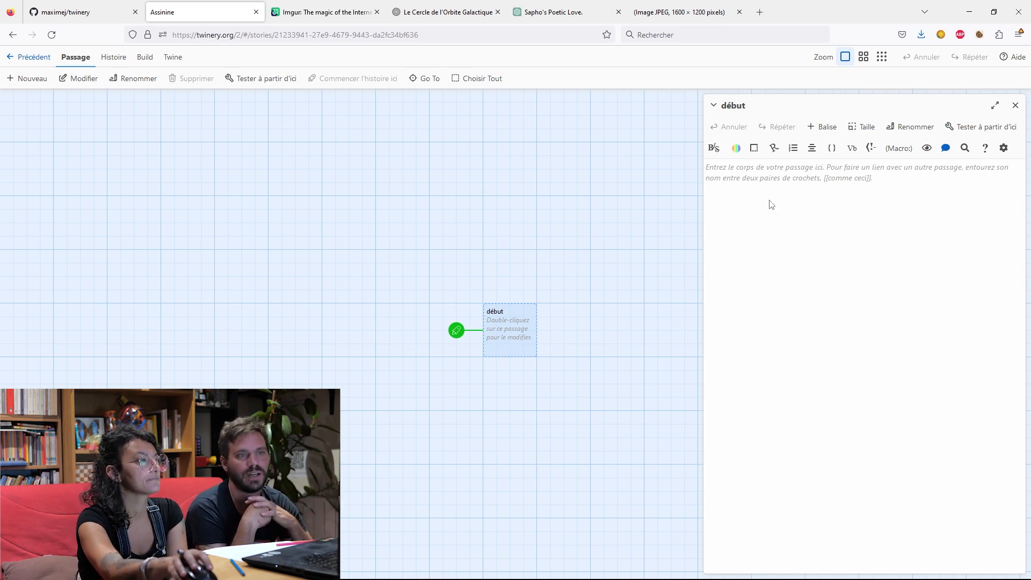
Write the heading "Assinine" in the body of the "début" passage.
{"action": "type", "text": "Assine"}
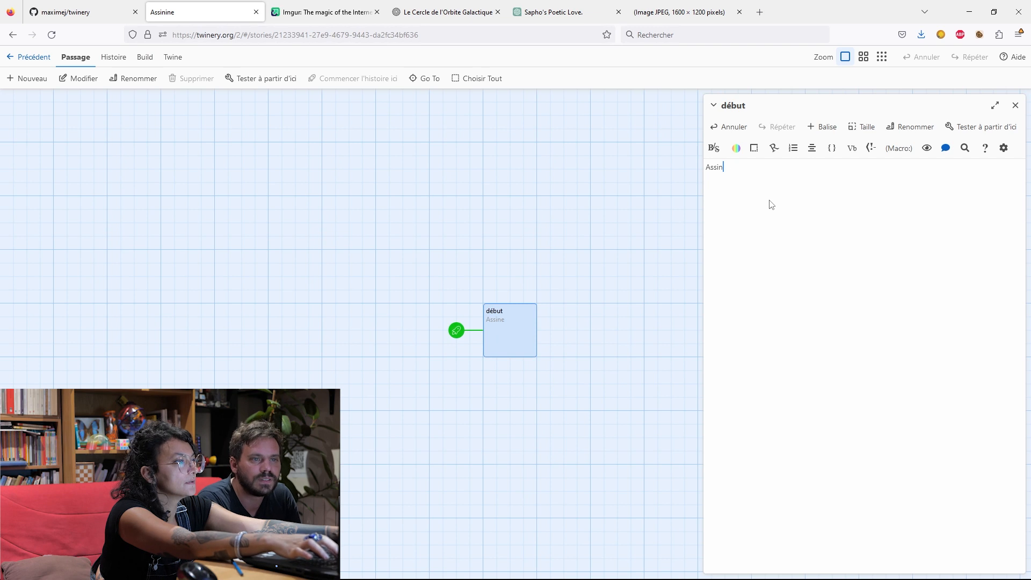
{"action": "type", "text": "ie="}
{"action": "key", "text": "BackSpace"}
{"action": "key", "text": "BackSpace"}
{"action": "key", "text": "BackSpace"}
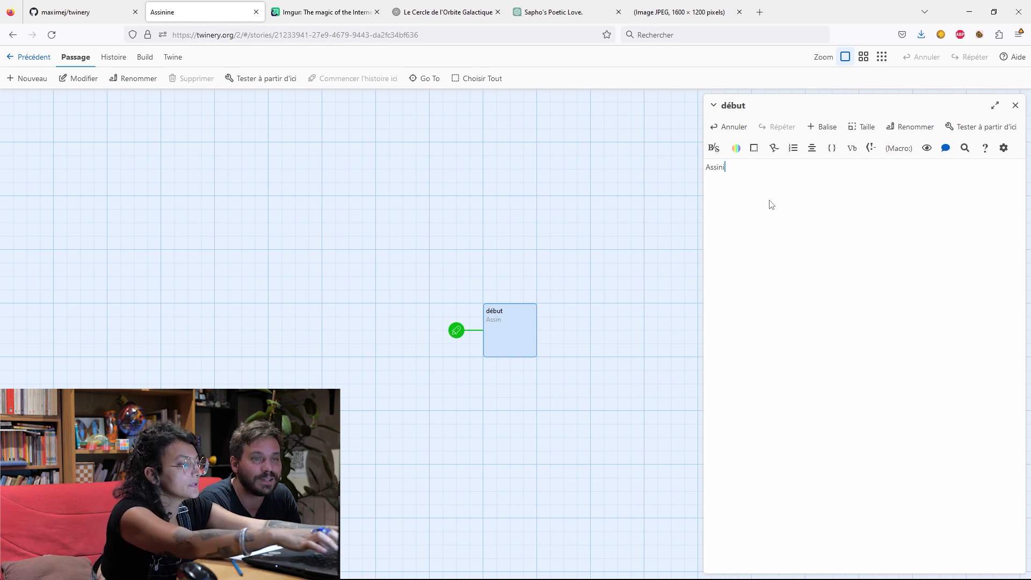
{"action": "type", "text": "ine"}
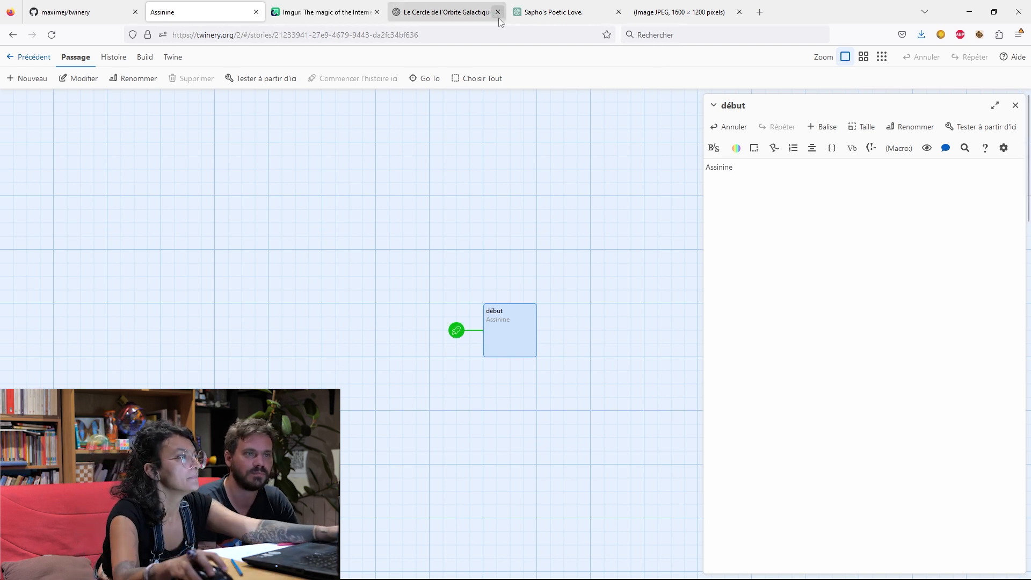
Copy the ChatGPT introduction from "Dans un charmant village" through "des dinosaures" into Twine's "début" passage, after the heading.
{"action": "left_click", "coordinate": [549, 22]}
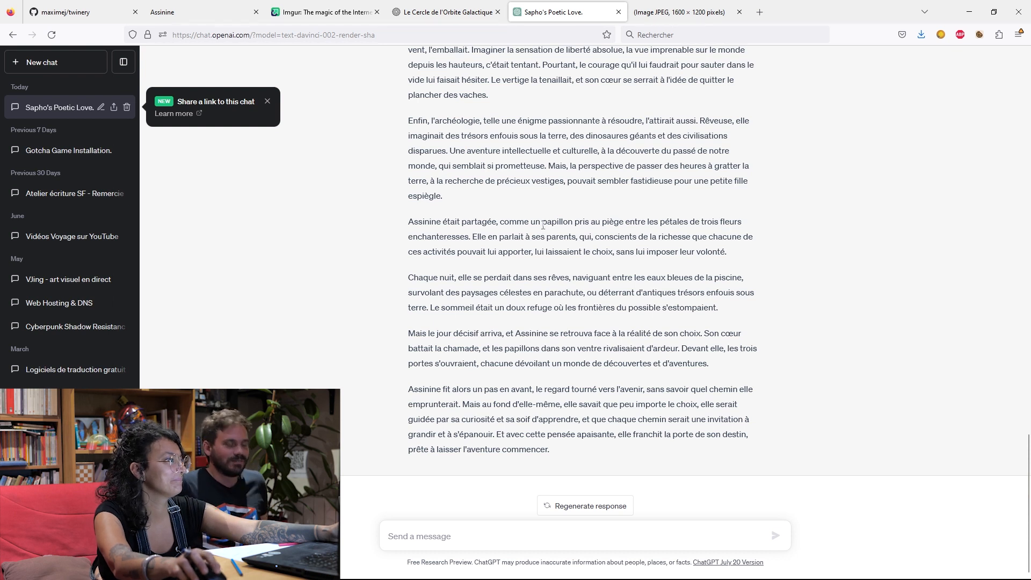
{"action": "scroll", "coordinate": [545, 231], "scroll_direction": "up", "scroll_amount": 15}
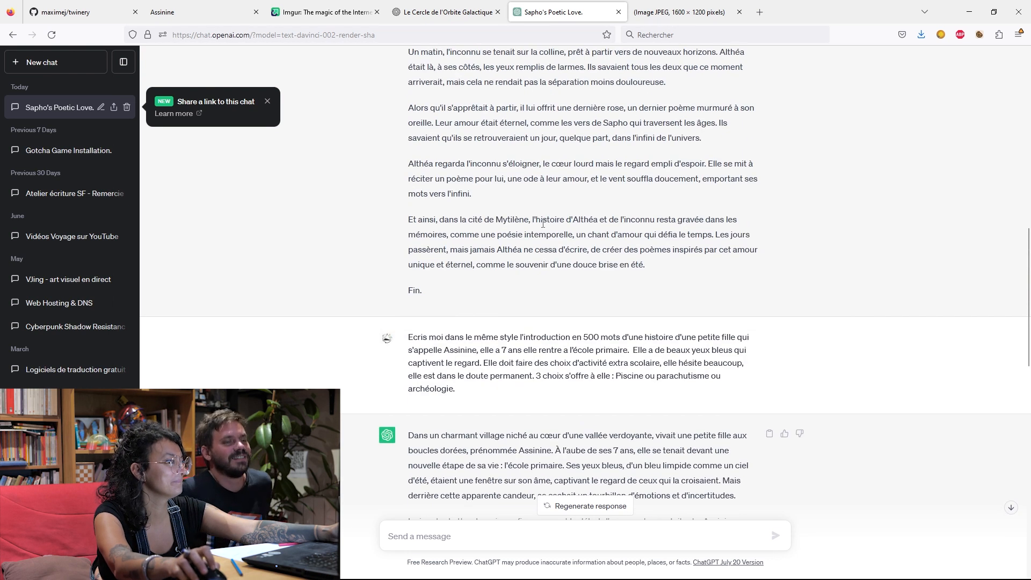
{"action": "scroll", "coordinate": [543, 225], "scroll_direction": "down", "scroll_amount": 6}
{"action": "scroll", "coordinate": [503, 208], "scroll_direction": "up", "scroll_amount": 1}
{"action": "scroll", "coordinate": [502, 207], "scroll_direction": "down", "scroll_amount": 1}
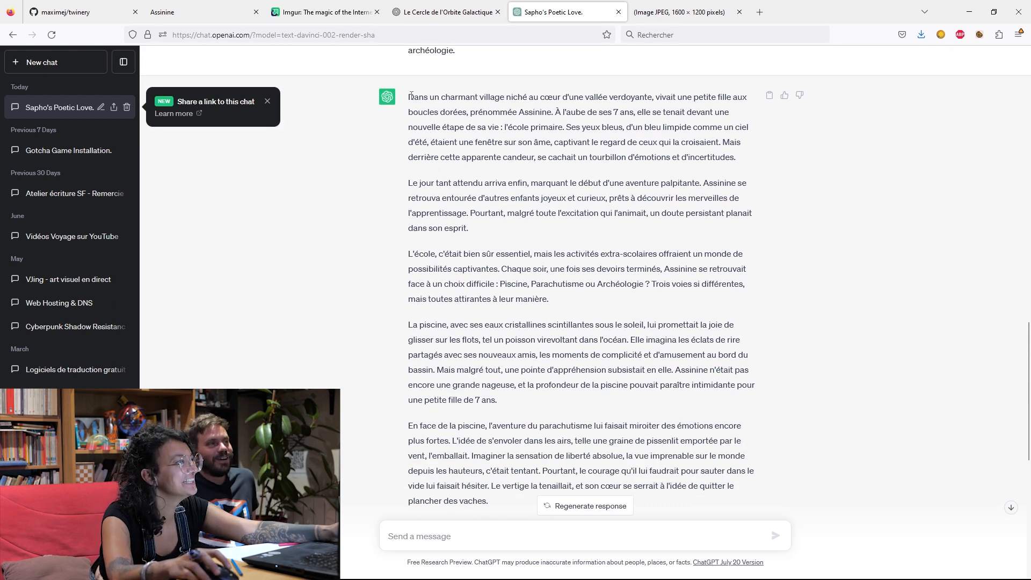
{"action": "left_click_drag", "start_coordinate": [409, 96], "coordinate": [617, 538]}
{"action": "key", "text": "ctrl+c"}
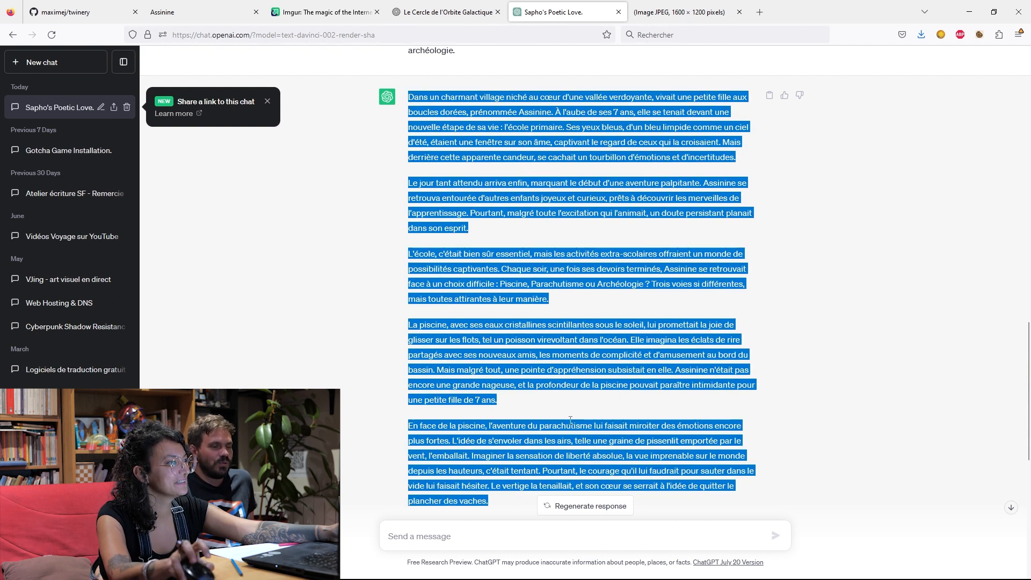
{"action": "scroll", "coordinate": [567, 382], "scroll_direction": "down", "scroll_amount": 7}
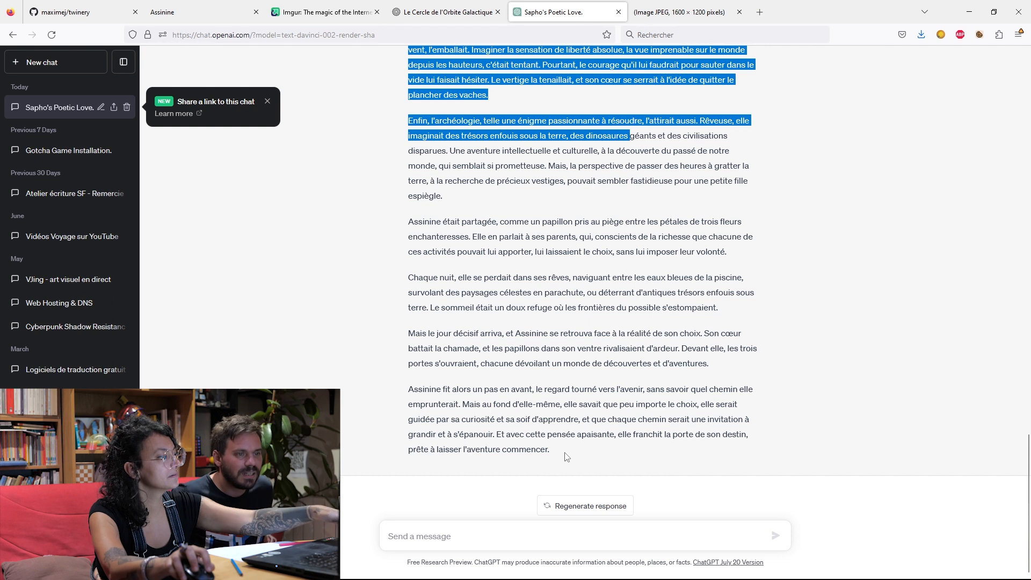
{"action": "left_click", "coordinate": [215, 12]}
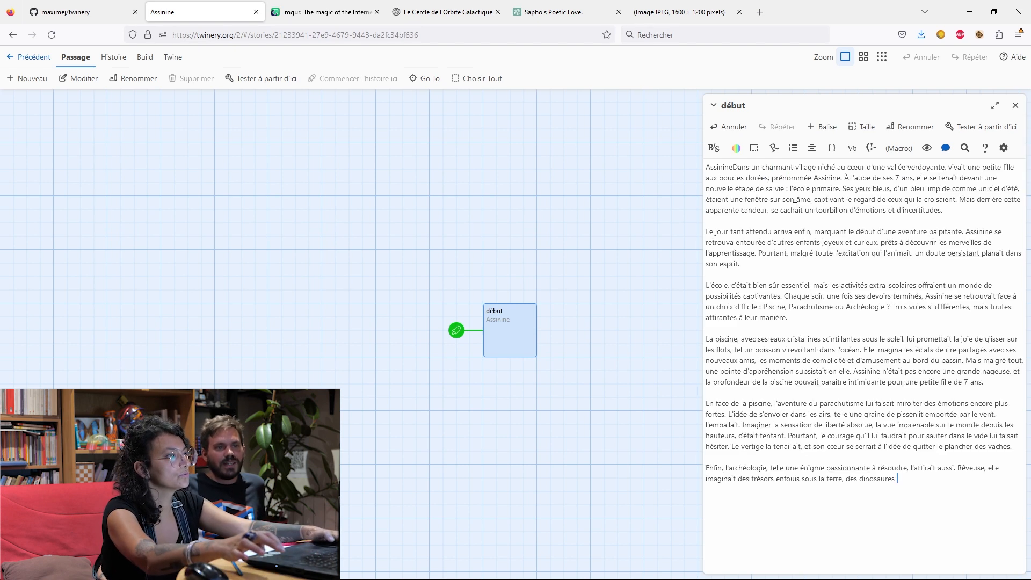
{"action": "key", "text": "ctrl+v"}
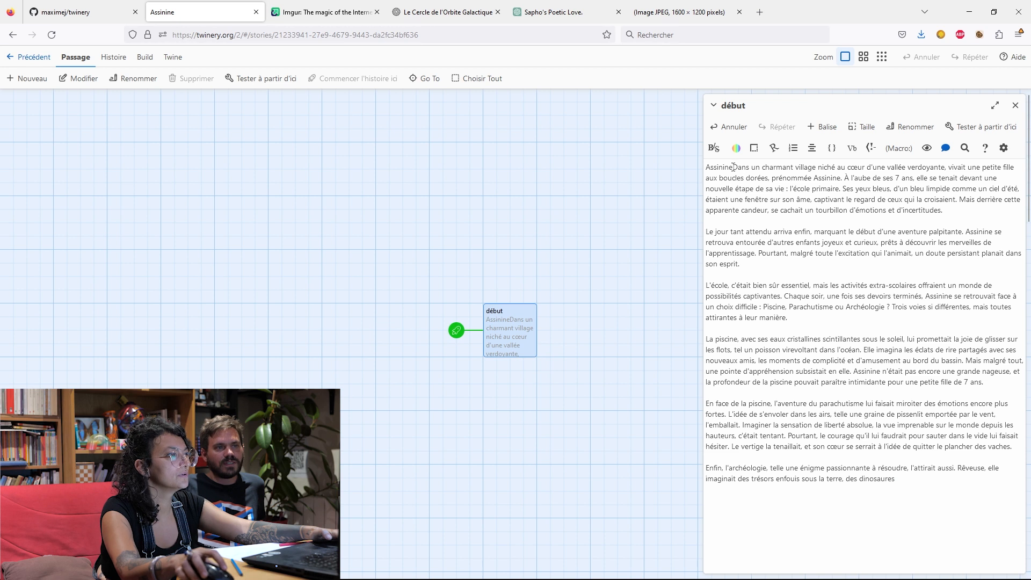
Separate the heading from the first paragraph of the "début" passage with a blank line.
{"action": "left_click", "coordinate": [732, 166]}
{"action": "key", "text": "Return"}
{"action": "key", "text": "Return"}
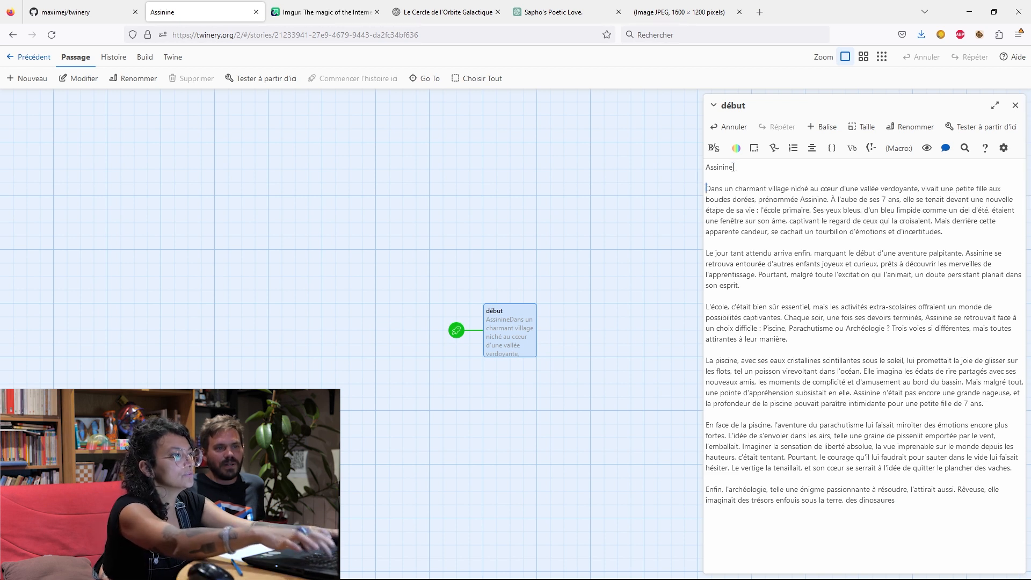
Copy the rest of the ChatGPT introduction, from "géants et des civilisations" onward, to the end of the "début" passage and close the Imgur page.
{"action": "left_click", "coordinate": [353, 11]}
{"action": "left_click", "coordinate": [411, 16]}
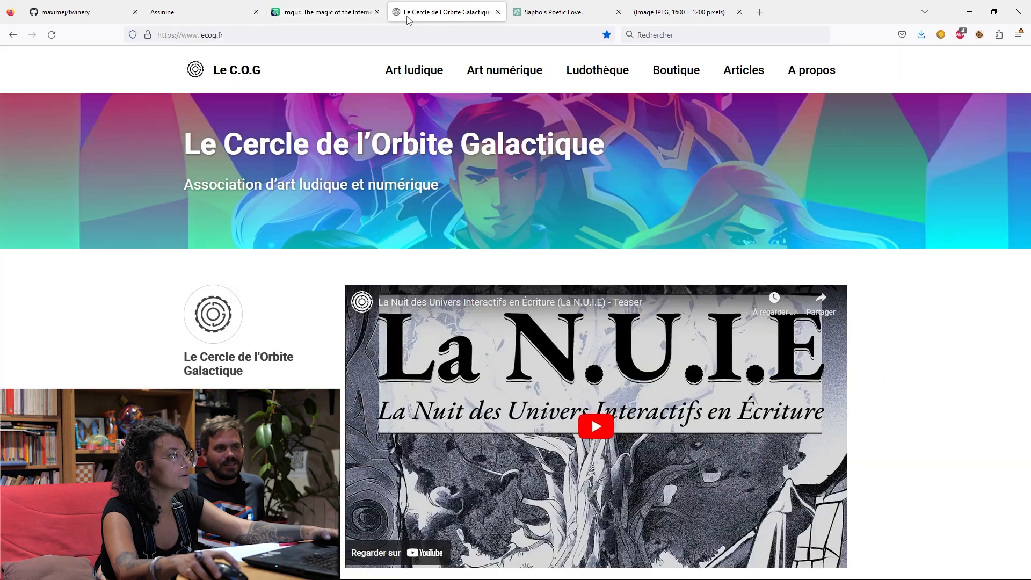
{"action": "left_click", "coordinate": [530, 15]}
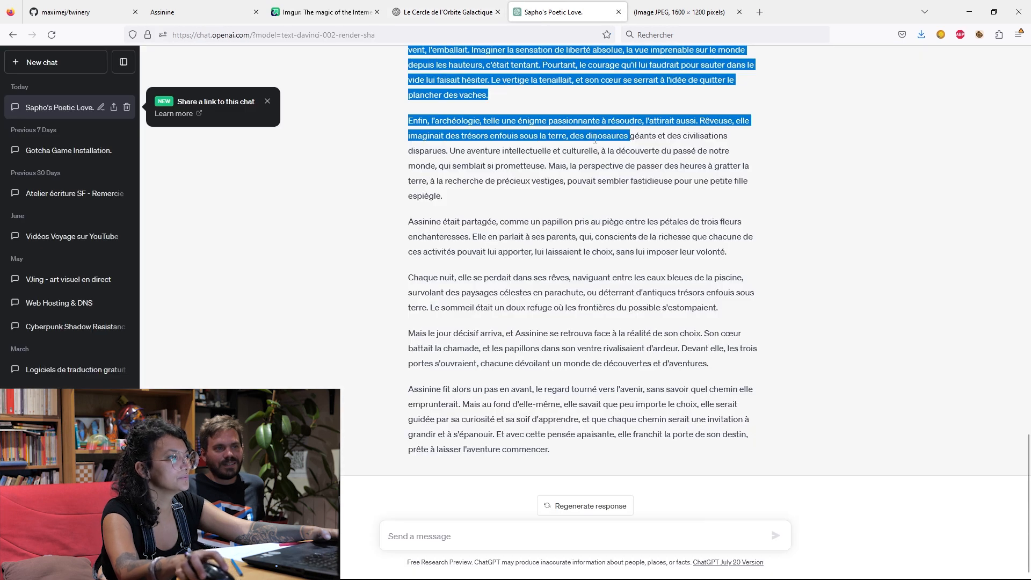
{"action": "left_click", "coordinate": [630, 135]}
{"action": "left_click_drag", "start_coordinate": [629, 135], "coordinate": [724, 462]}
{"action": "key", "text": "ctrl+c"}
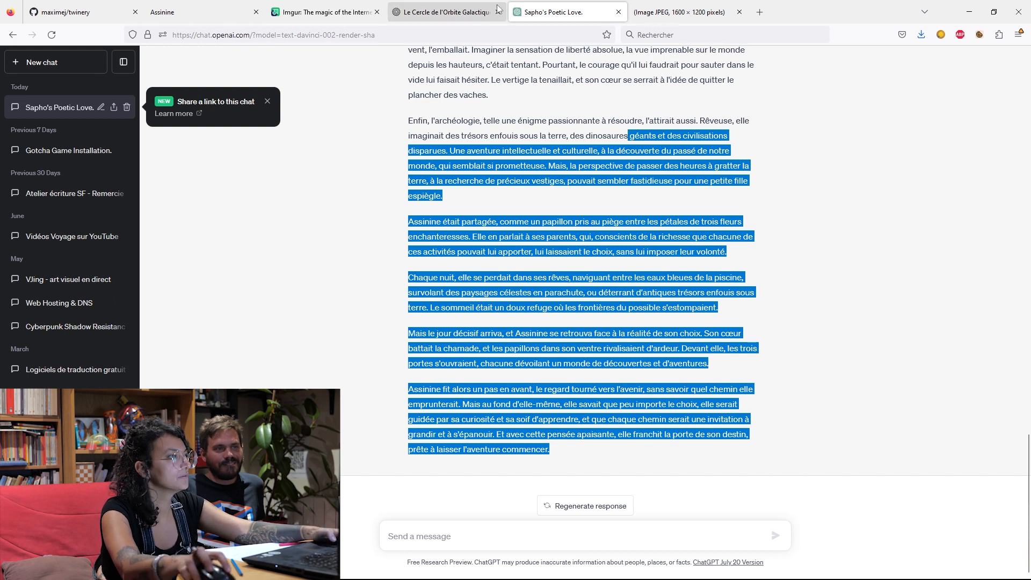
{"action": "left_click", "coordinate": [461, 12]}
{"action": "left_click", "coordinate": [358, 8]}
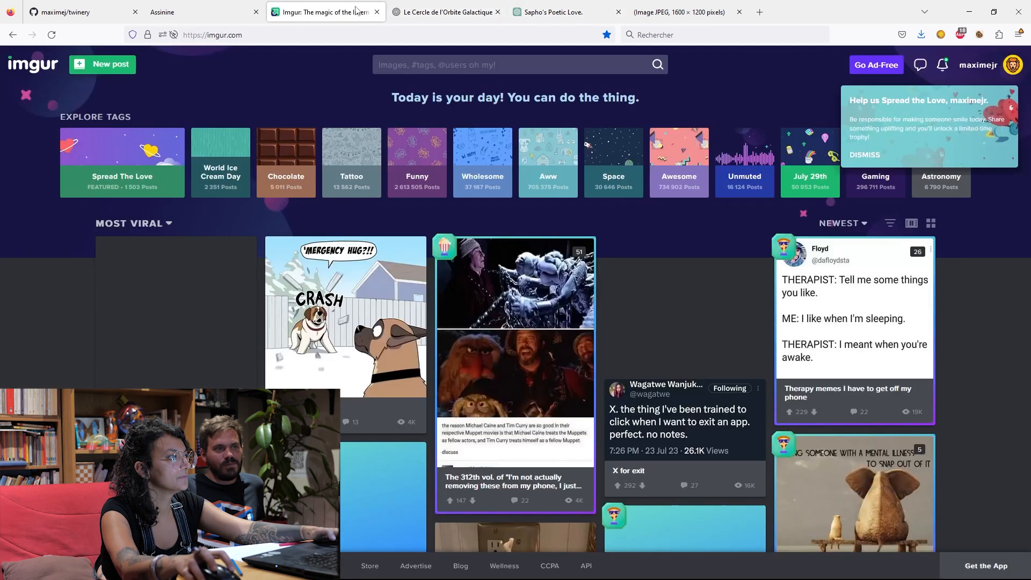
{"action": "left_click", "coordinate": [239, 13]}
{"action": "left_click", "coordinate": [920, 506]}
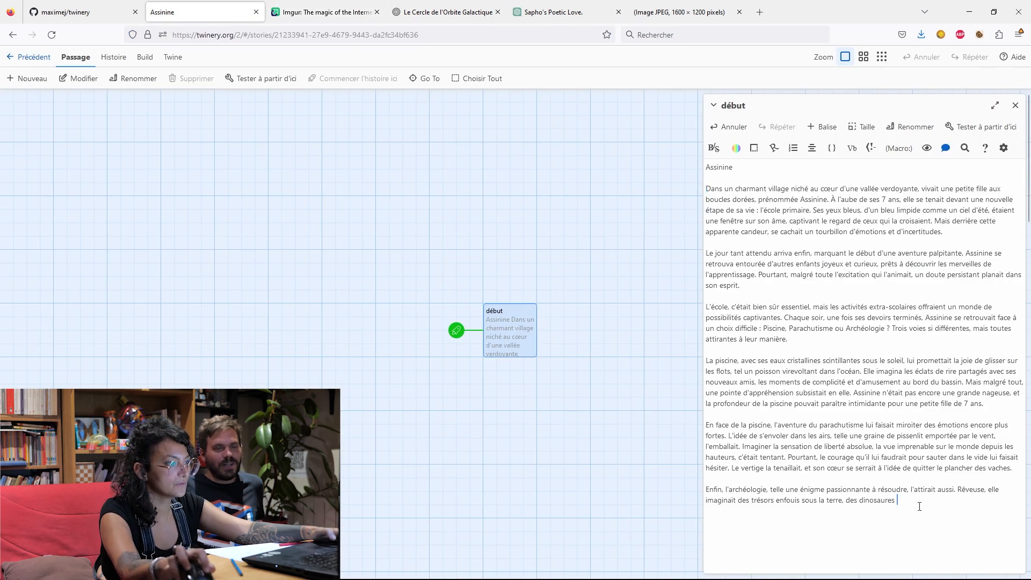
{"action": "key", "text": "ctrl+v"}
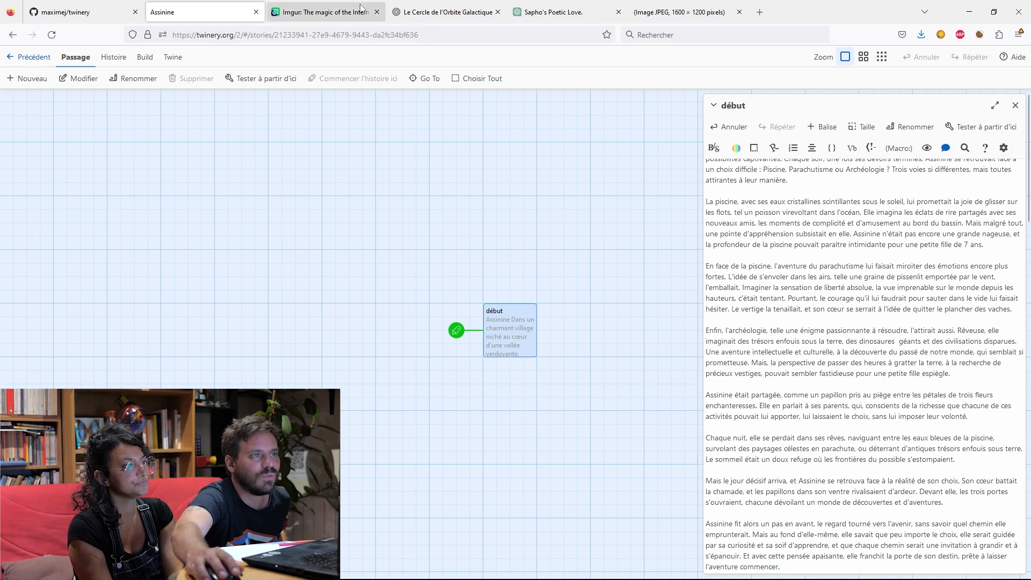
{"action": "left_click", "coordinate": [377, 12]}
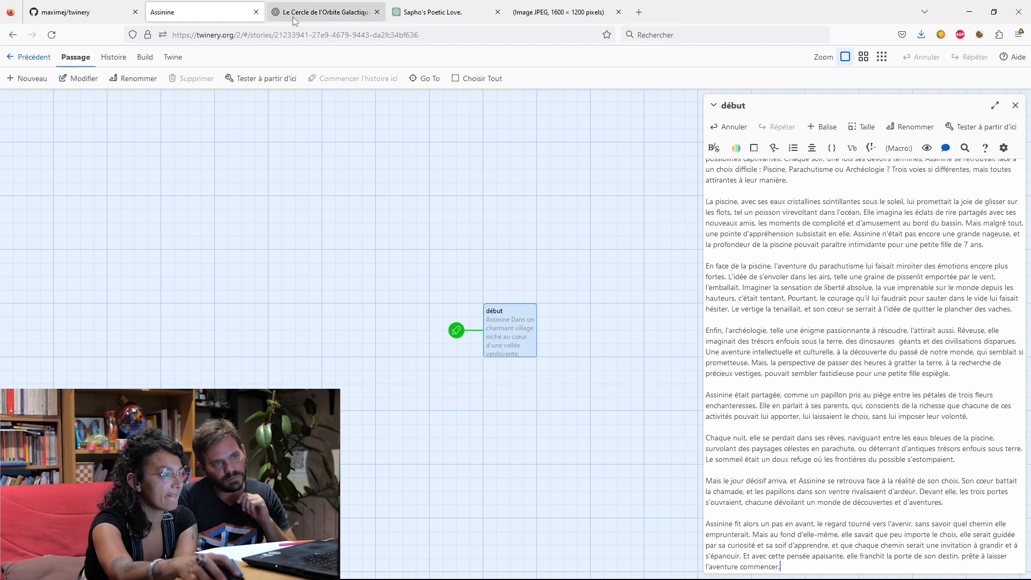
Add a new empty passage beside "début" in the story map, then reselect "début".
{"action": "scroll", "coordinate": [786, 288], "scroll_direction": "up", "scroll_amount": 3}
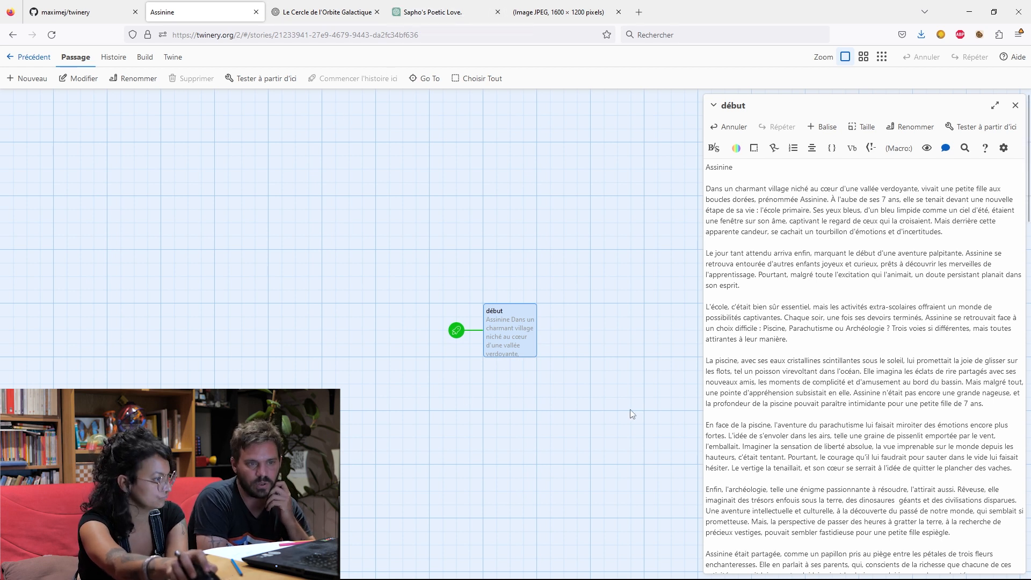
{"action": "left_click", "coordinate": [453, 395]}
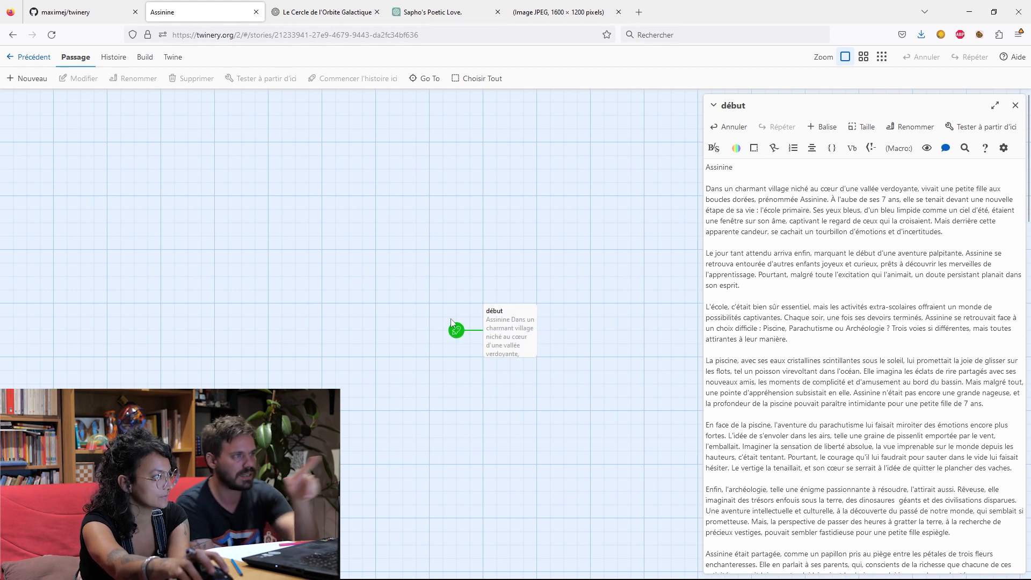
{"action": "left_click", "coordinate": [36, 79]}
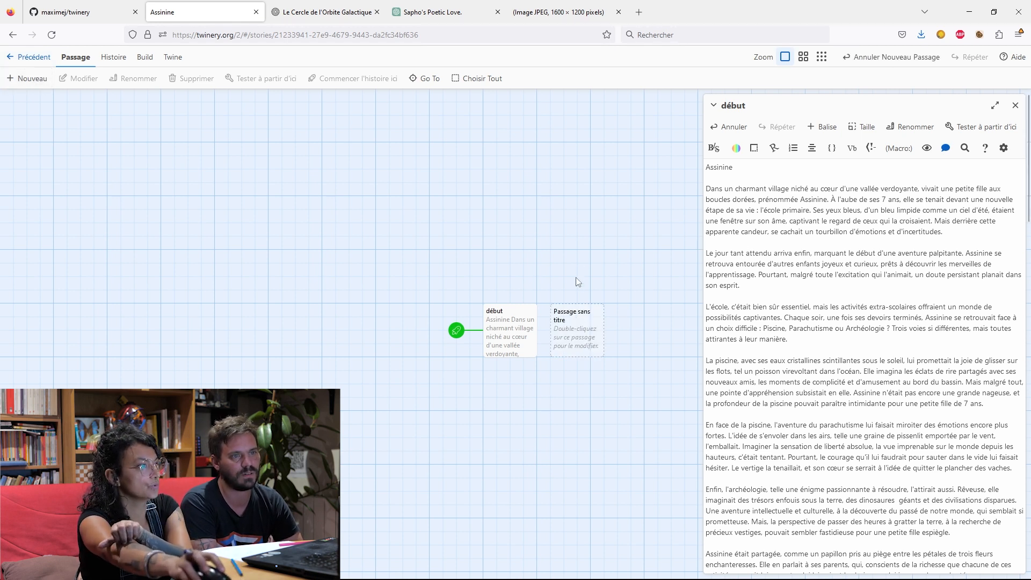
{"action": "left_click", "coordinate": [561, 317]}
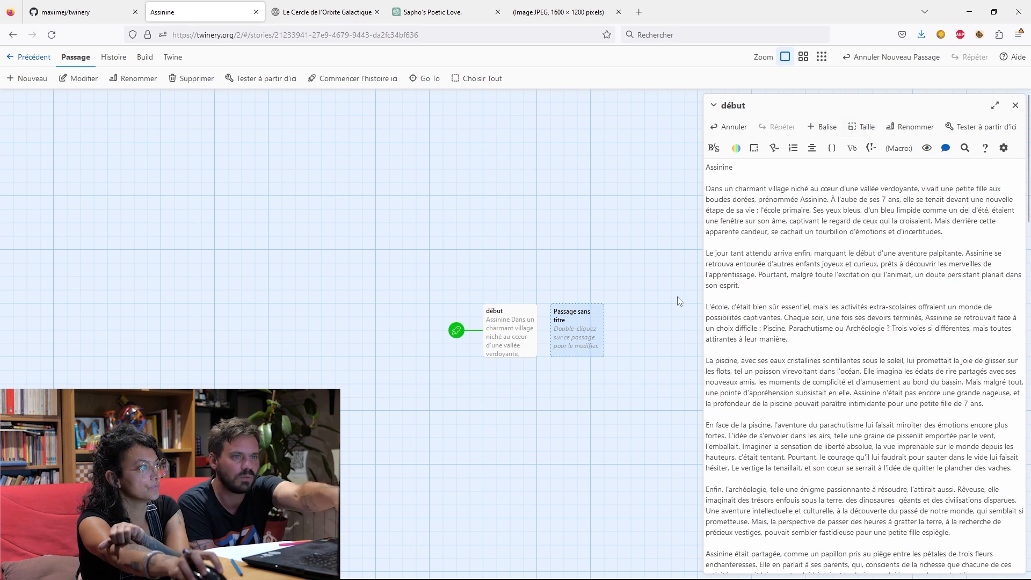
{"action": "left_click", "coordinate": [503, 317]}
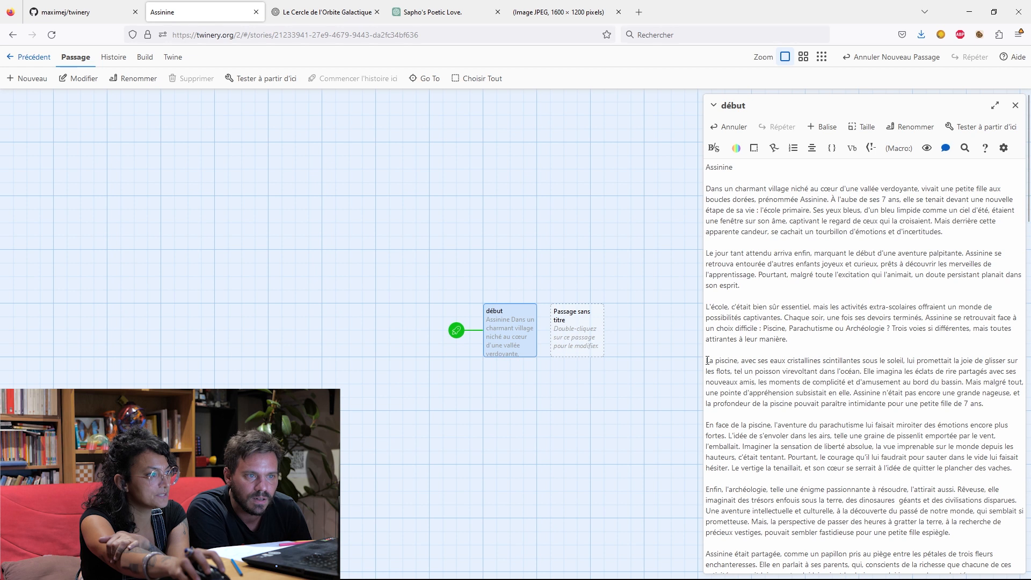
Move the paragraph beginning "La piscine, avec ses eaux cristallines" from "début" into the untitled passage beside it.
{"action": "left_click_drag", "start_coordinate": [707, 360], "coordinate": [991, 411]}
{"action": "key", "text": "ctrl+c"}
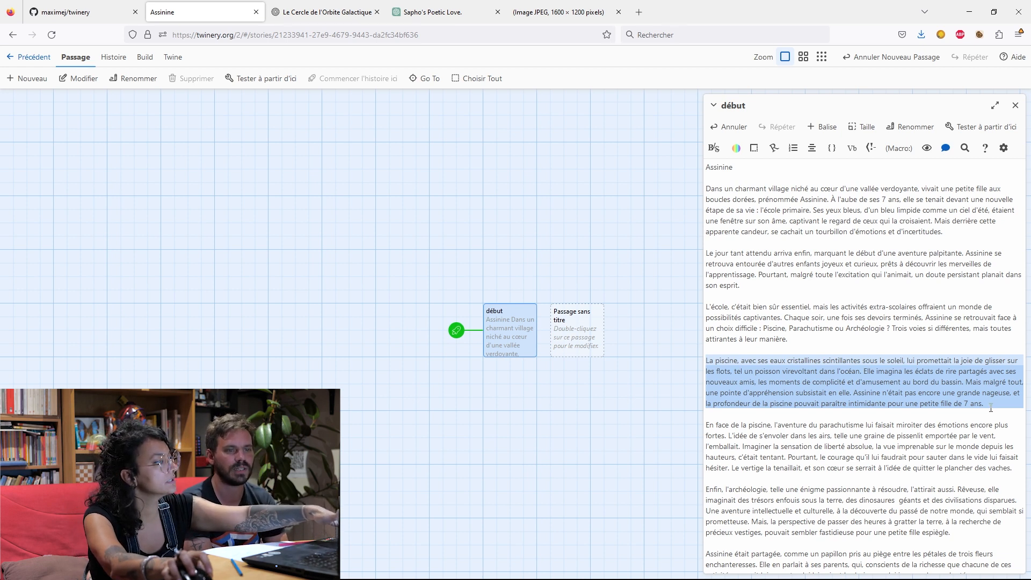
{"action": "key", "text": "Delete"}
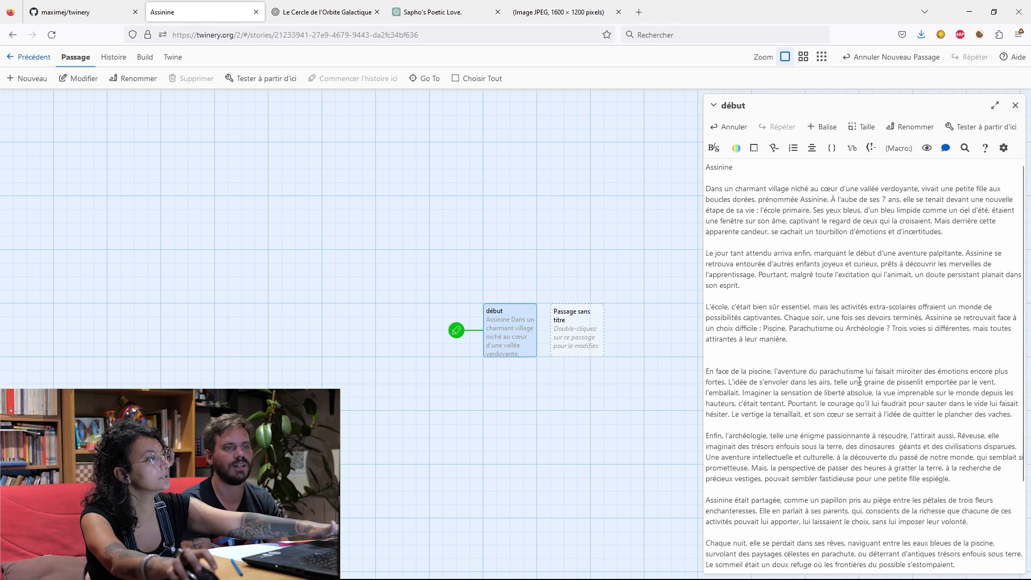
{"action": "double_click", "coordinate": [569, 336]}
{"action": "key", "text": "ctrl+v"}
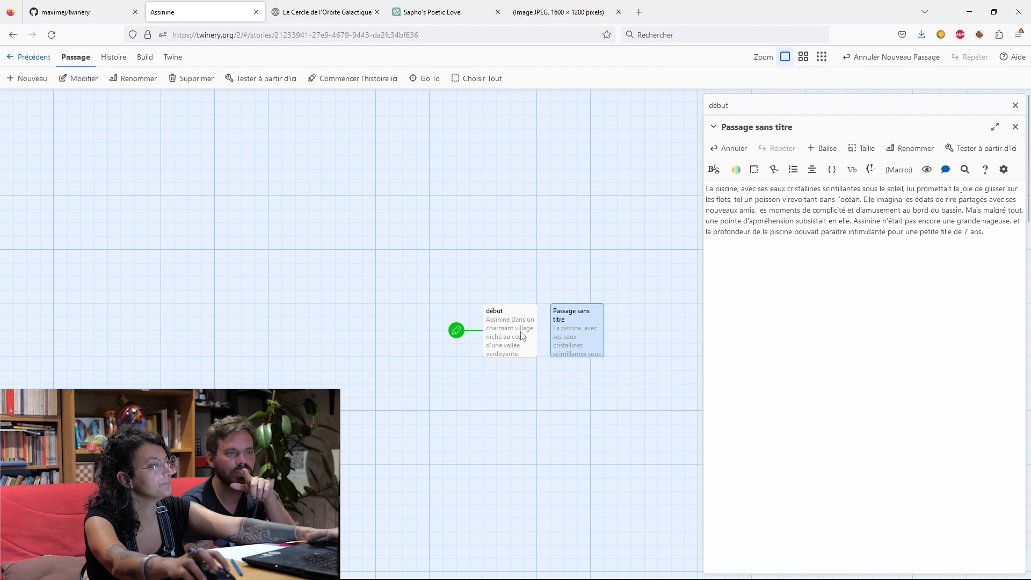
Rename the untitled passage containing the swimming pool paragraph as "piscine".
{"action": "left_click", "coordinate": [891, 149]}
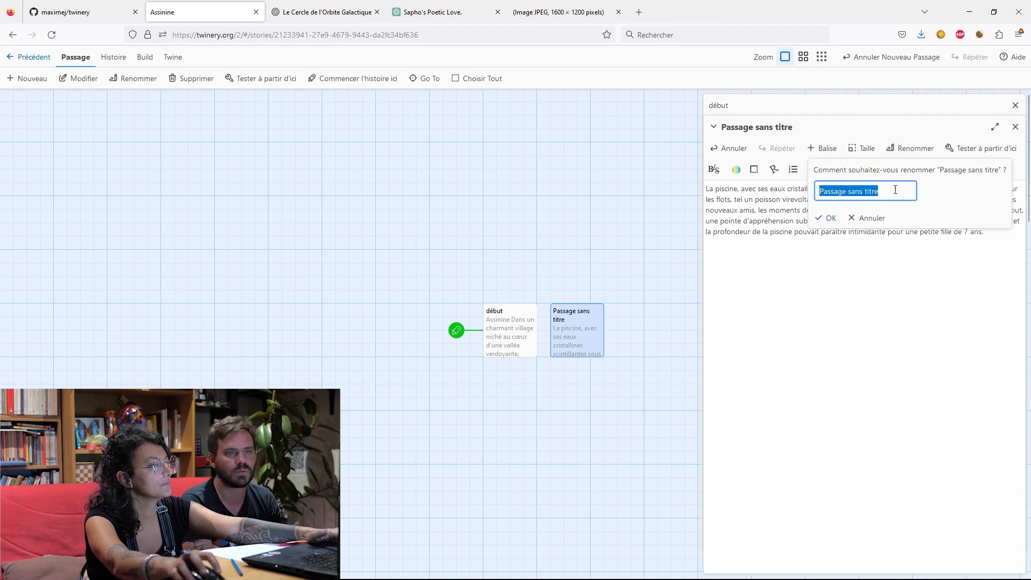
{"action": "key", "text": "BackSpace"}
{"action": "type", "text": "o"}
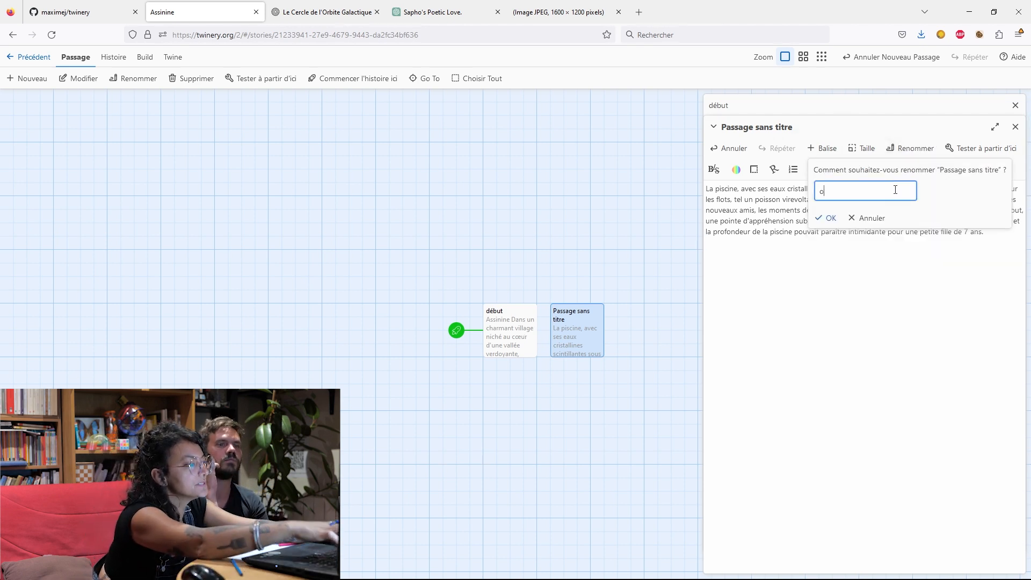
{"action": "type", "text": "iscine"}
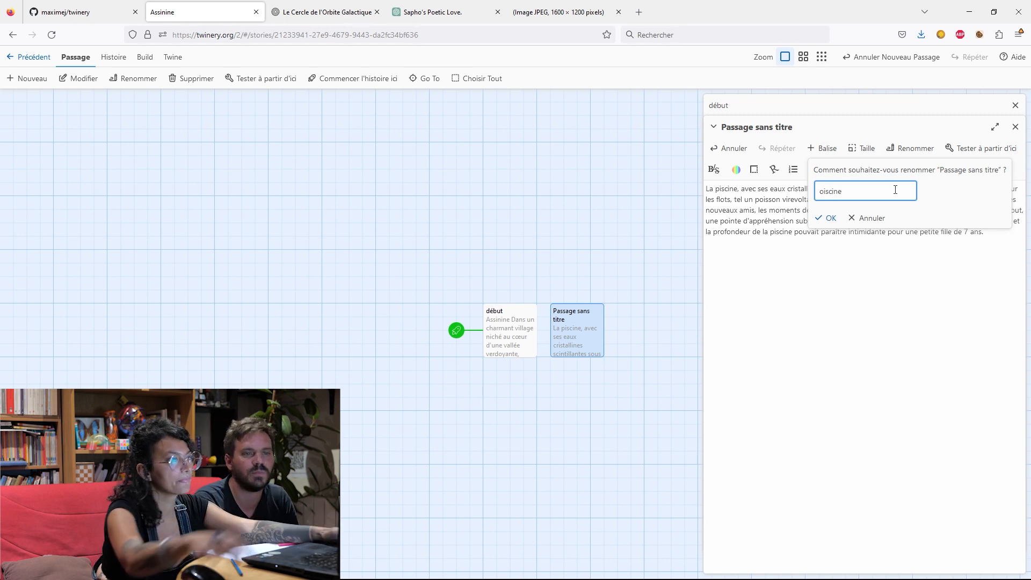
{"action": "key", "text": "BackSpace"}
{"action": "key", "text": "BackSpace"}
{"action": "key", "text": "BackSpace"}
{"action": "key", "text": "BackSpace"}
{"action": "key", "text": "BackSpace"}
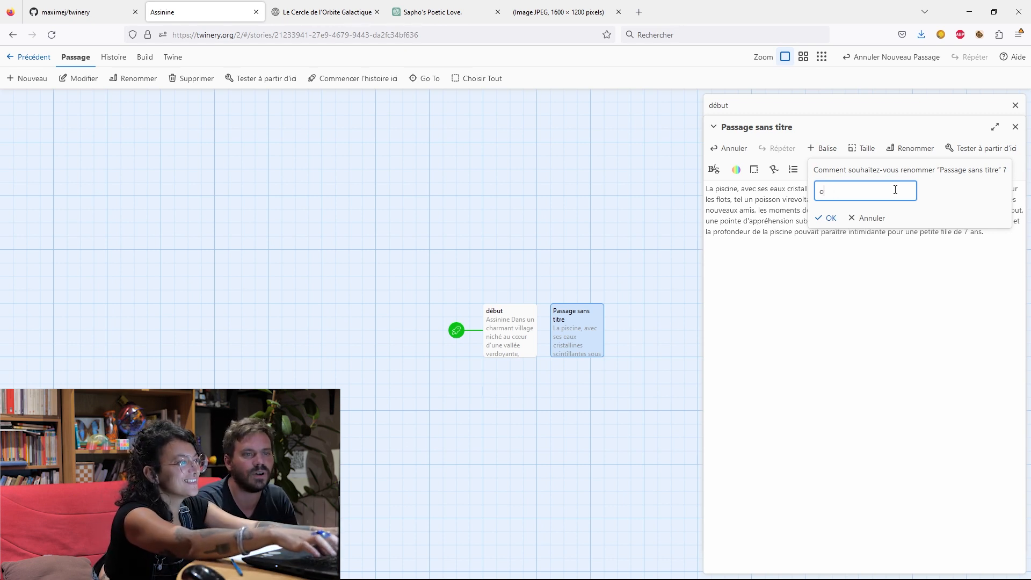
{"action": "key", "text": "BackSpace"}
{"action": "type", "text": "pis"}
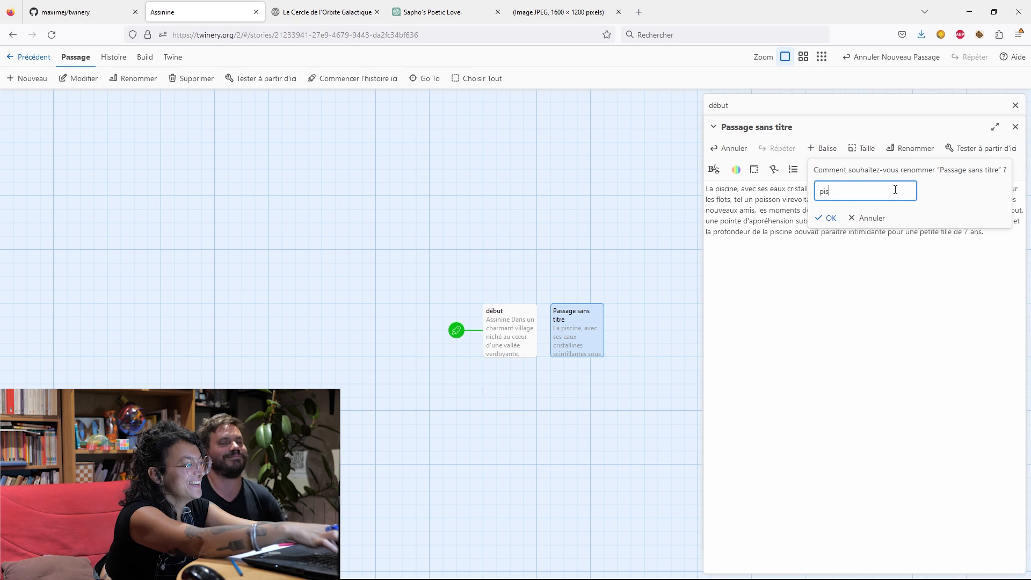
{"action": "type", "text": "cine"}
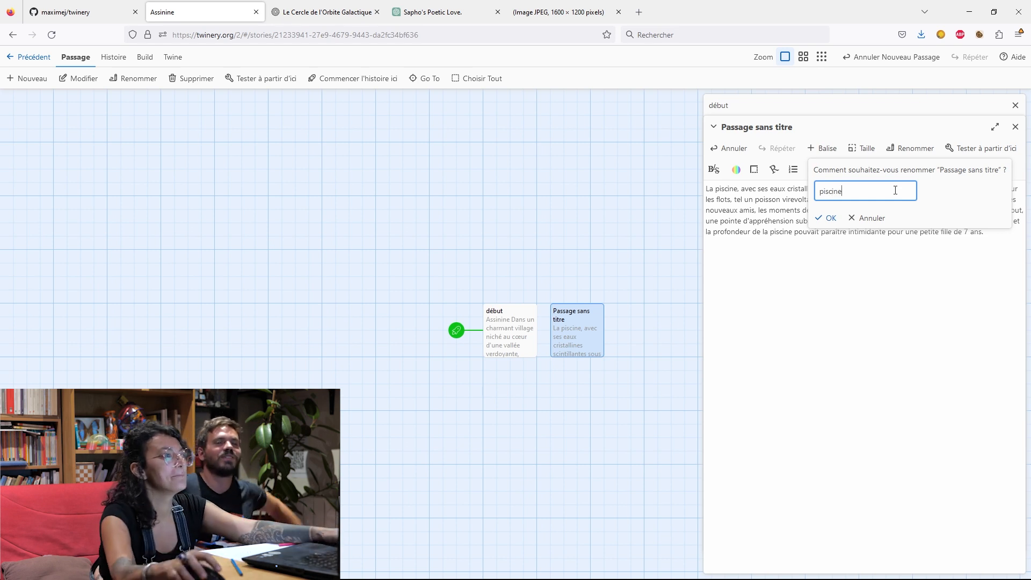
{"action": "left_click", "coordinate": [827, 218]}
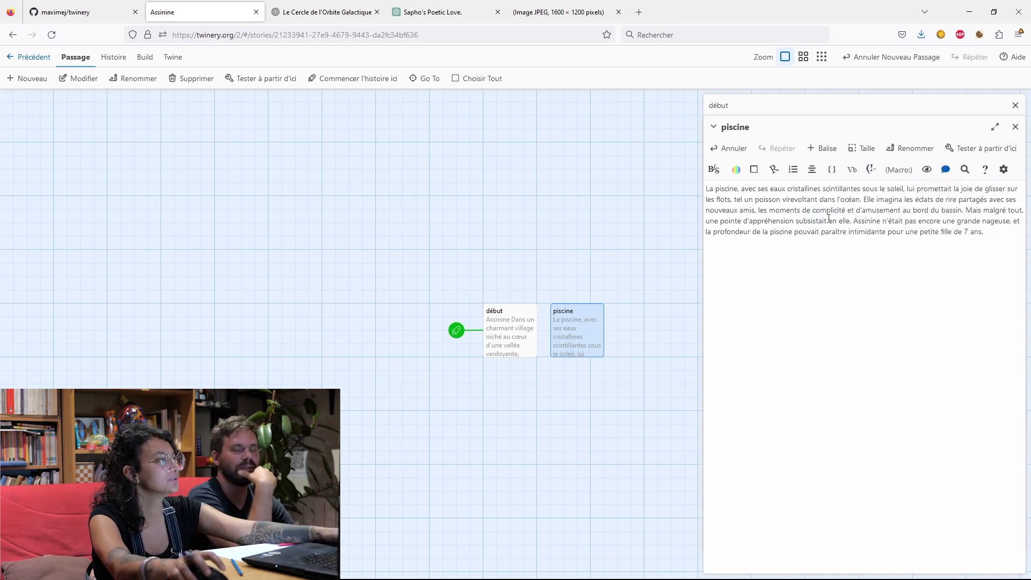
Move the paragraph beginning "En face de la piscine" from "début" into a new passage below it.
{"action": "double_click", "coordinate": [505, 321]}
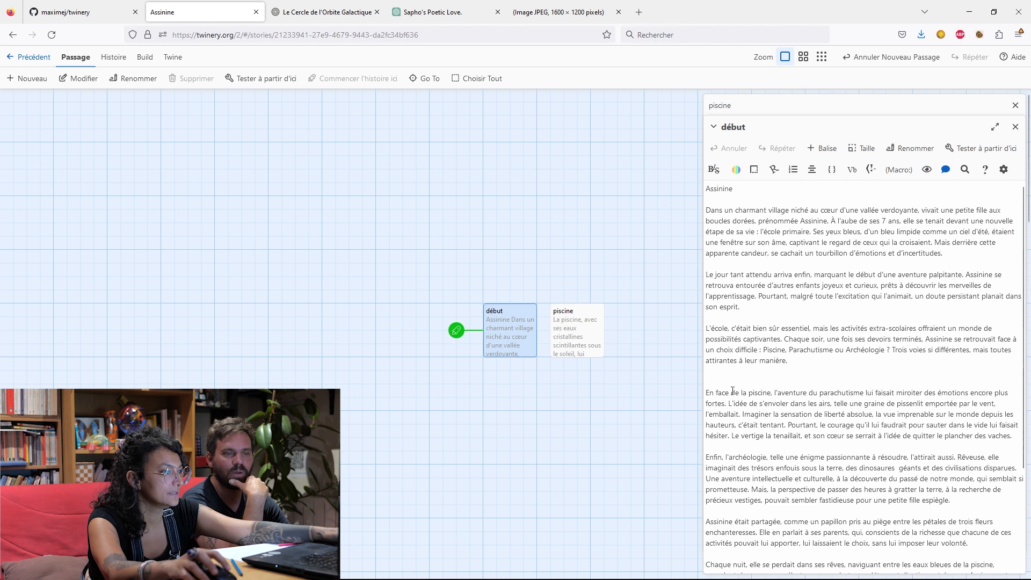
{"action": "scroll", "coordinate": [732, 391], "scroll_direction": "down", "scroll_amount": 4}
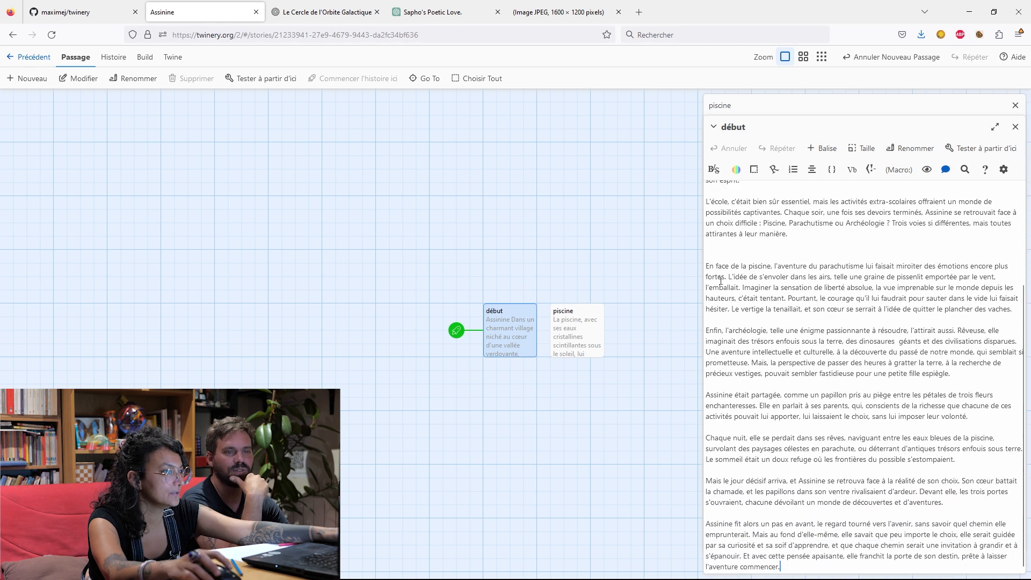
{"action": "left_click_drag", "start_coordinate": [707, 265], "coordinate": [1011, 317]}
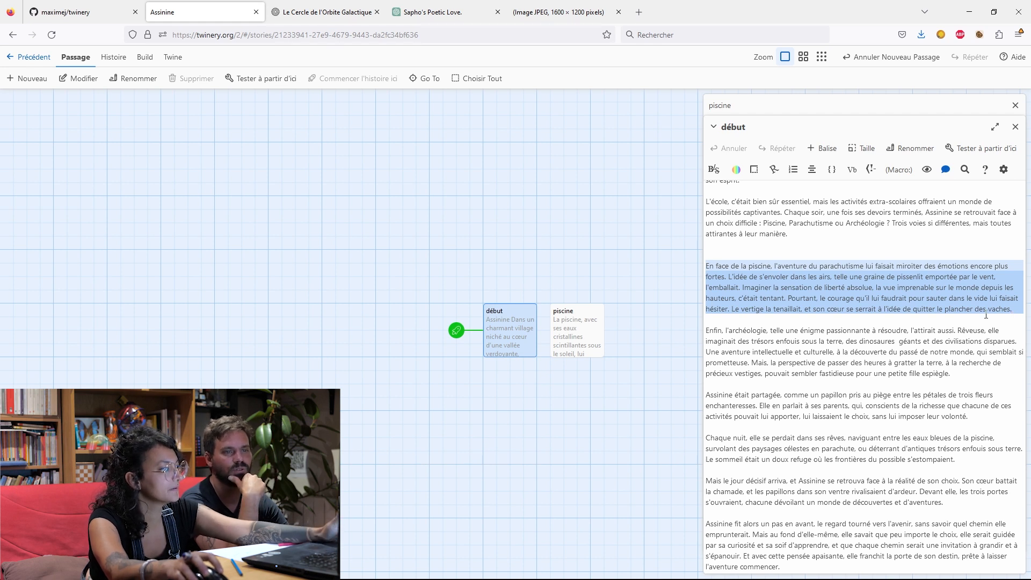
{"action": "key", "text": "BackSpace"}
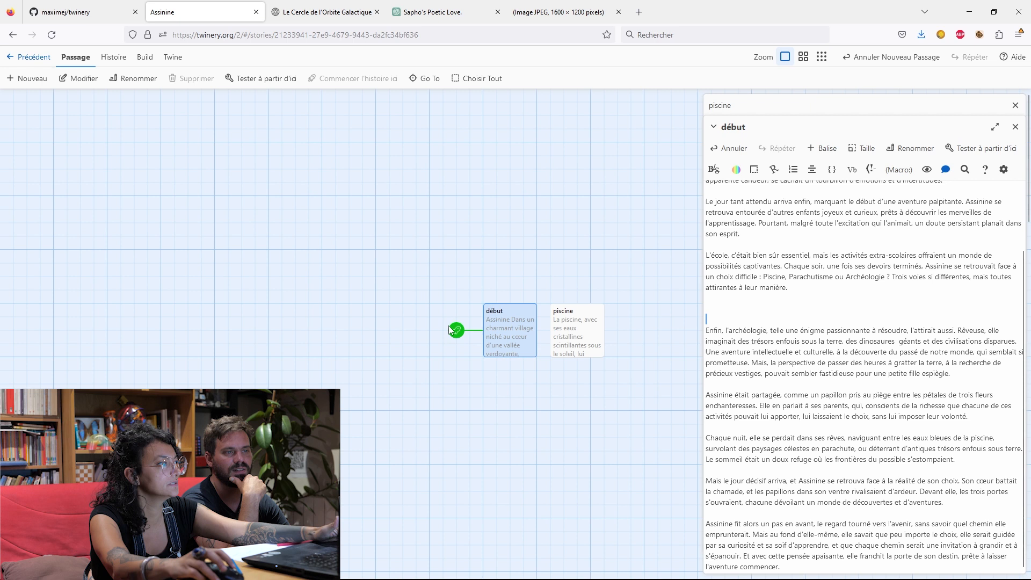
{"action": "left_click", "coordinate": [27, 78]}
{"action": "left_click", "coordinate": [516, 398]}
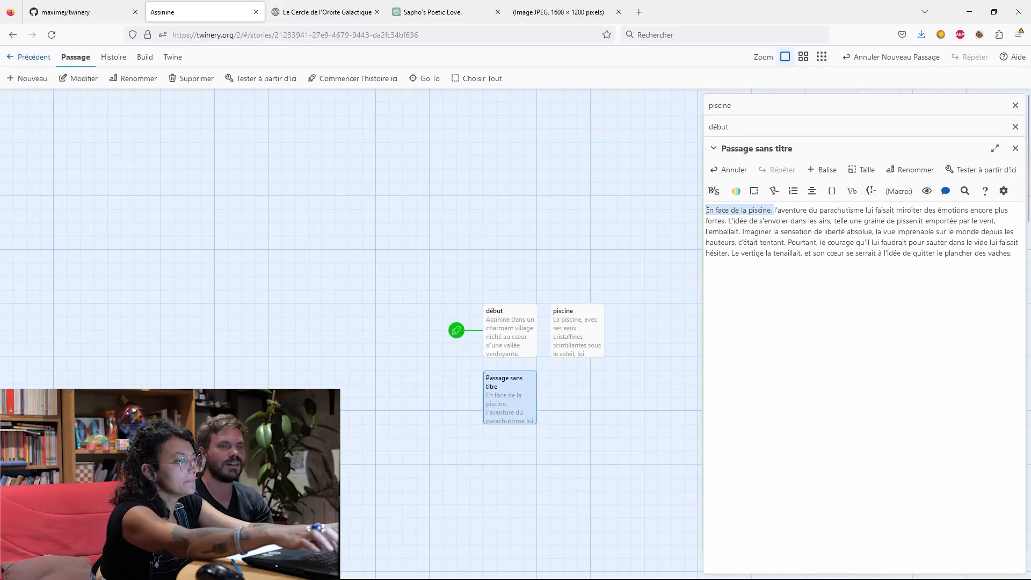
Remove "En face de la piscine," from the new passage and capitalize its opening so it starts with "L'aventure du parachutisme".
{"action": "key", "text": "BackSpace"}
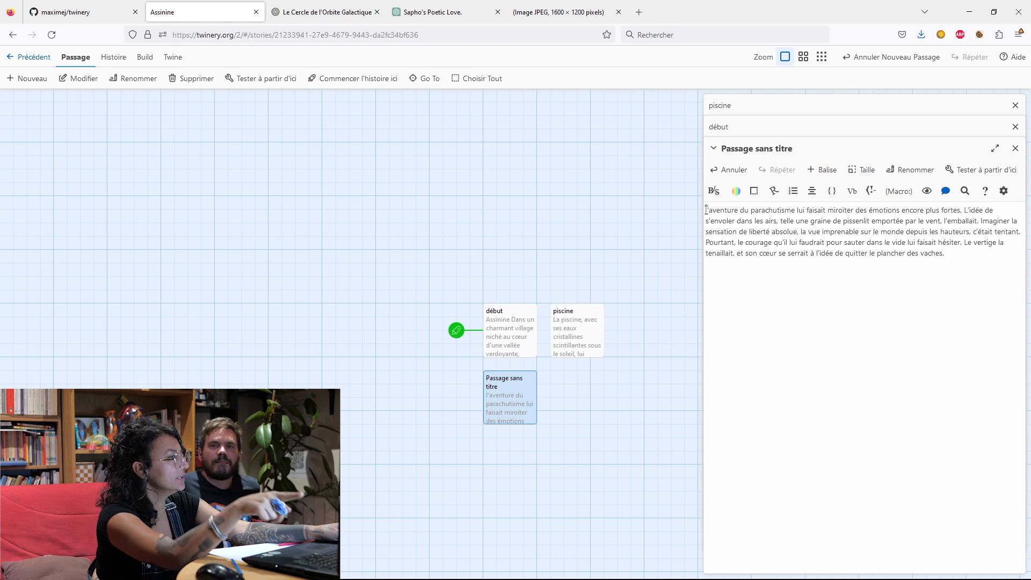
{"action": "type", "text": "l'"}
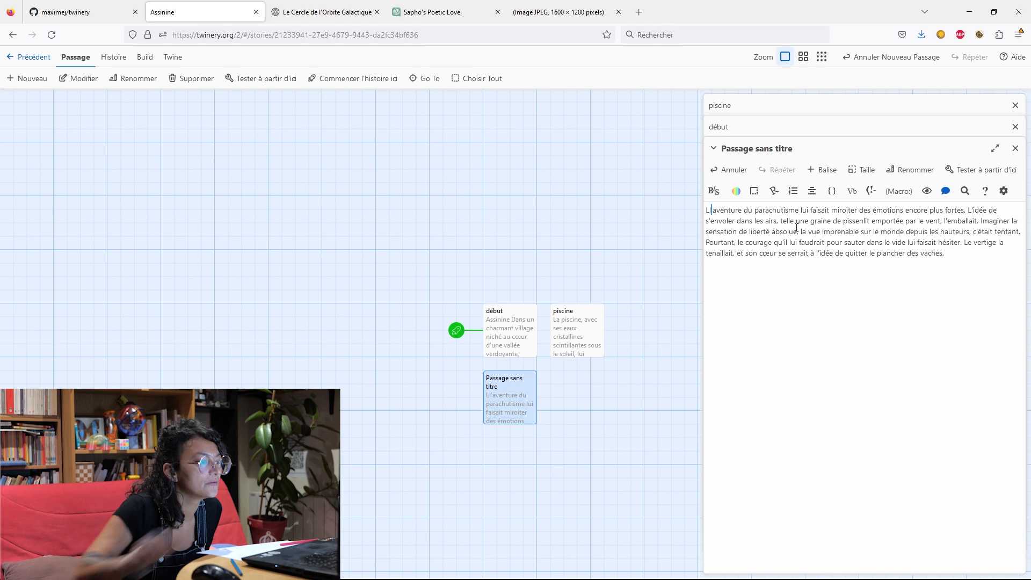
{"action": "key", "text": "BackSpace"}
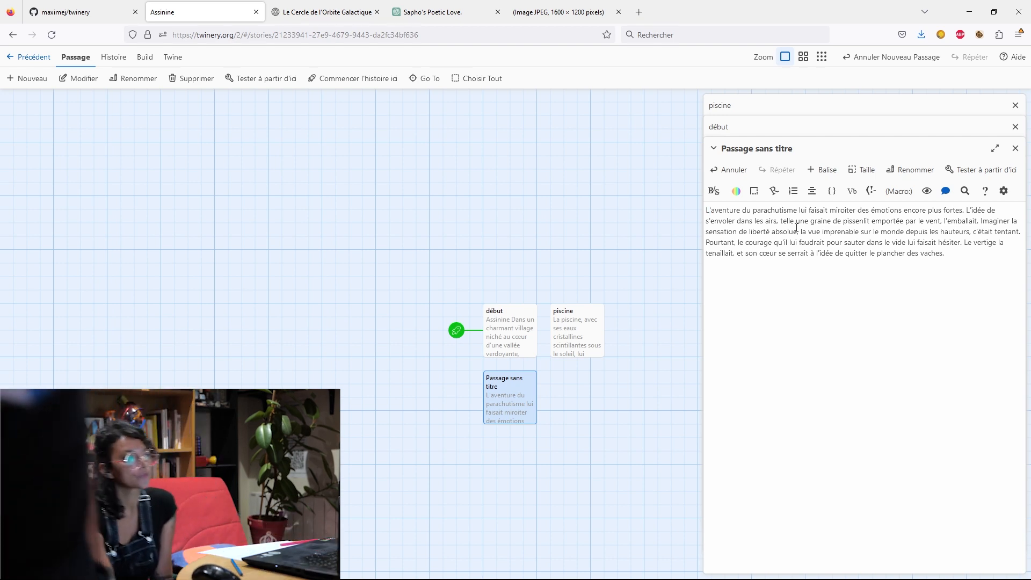
{"action": "left_click", "coordinate": [600, 406]}
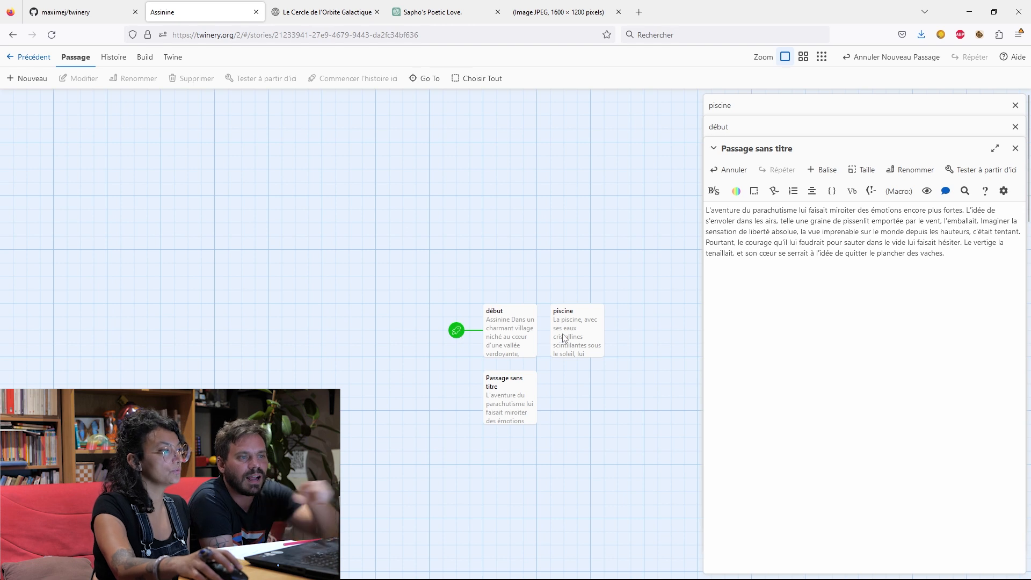
Rename the untitled passage containing the skydiving paragraph as "parachutisme".
{"action": "left_click", "coordinate": [511, 388]}
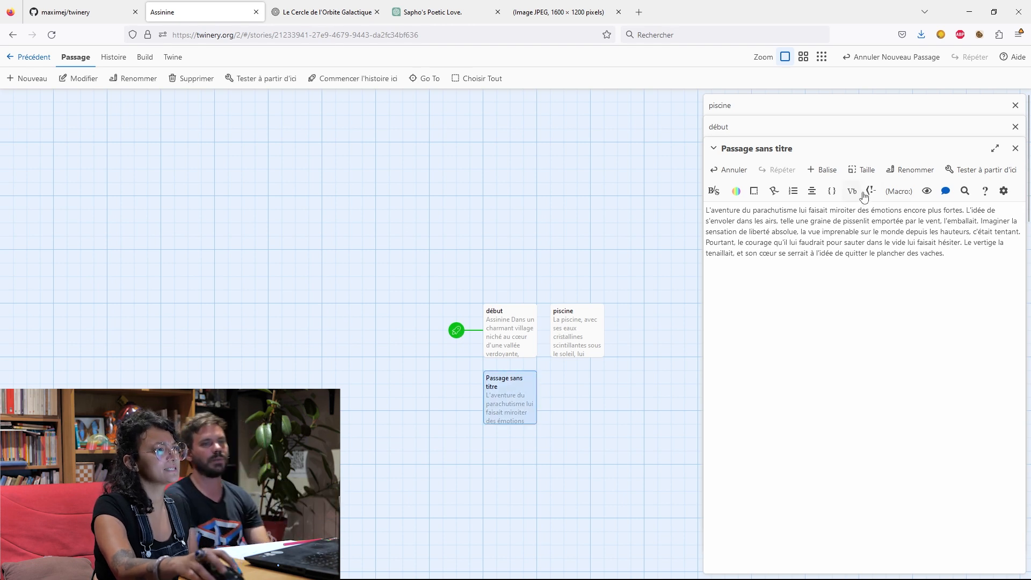
{"action": "left_click", "coordinate": [894, 170]}
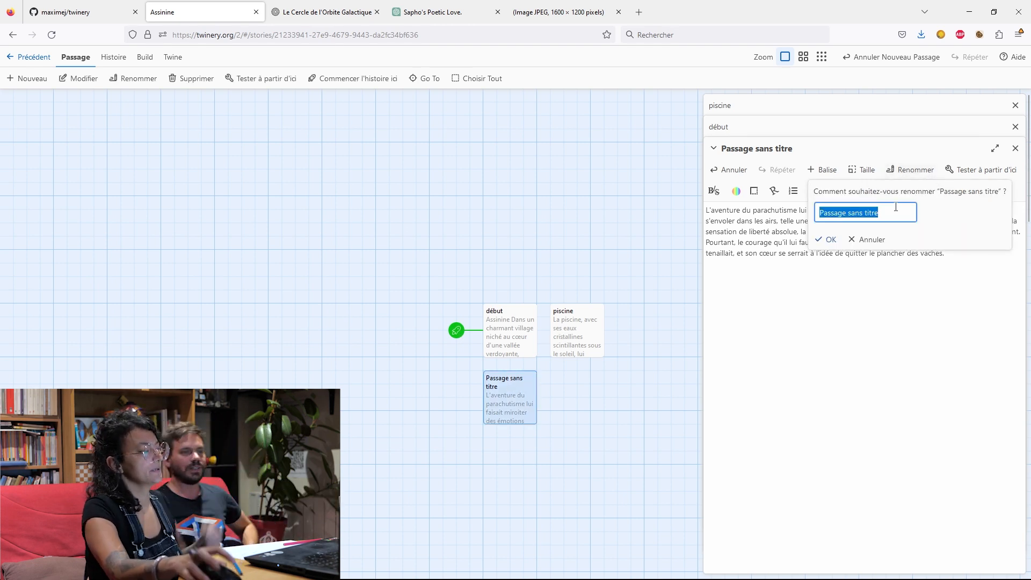
{"action": "key", "text": "BackSpace"}
{"action": "type", "text": "p"}
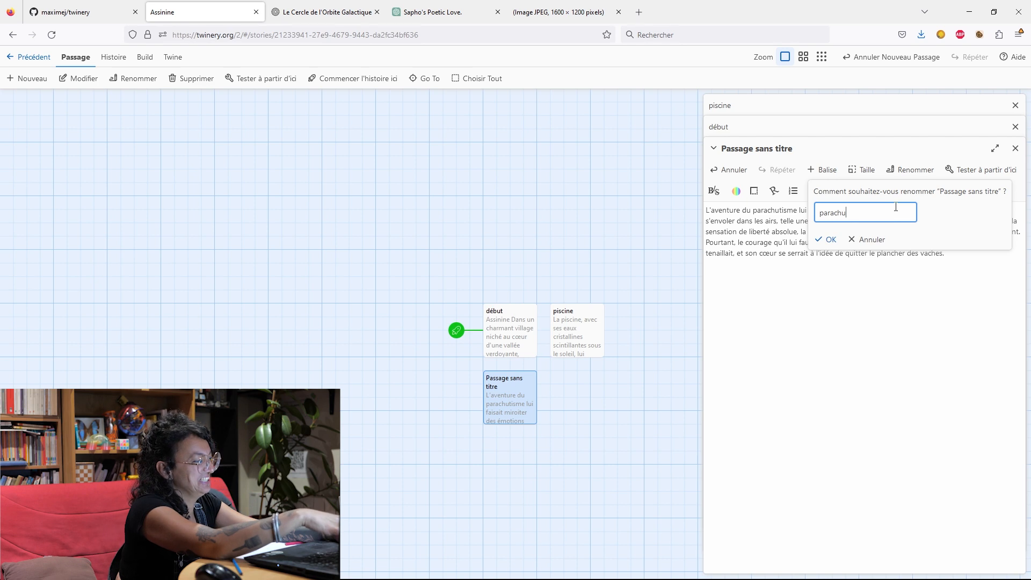
{"action": "type", "text": "arachu"}
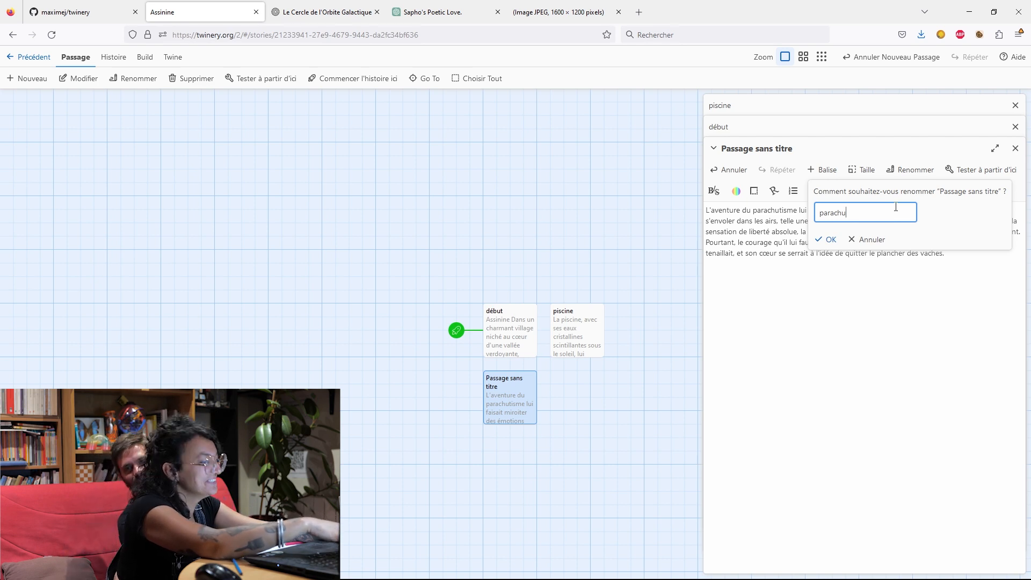
{"action": "type", "text": "tisme"}
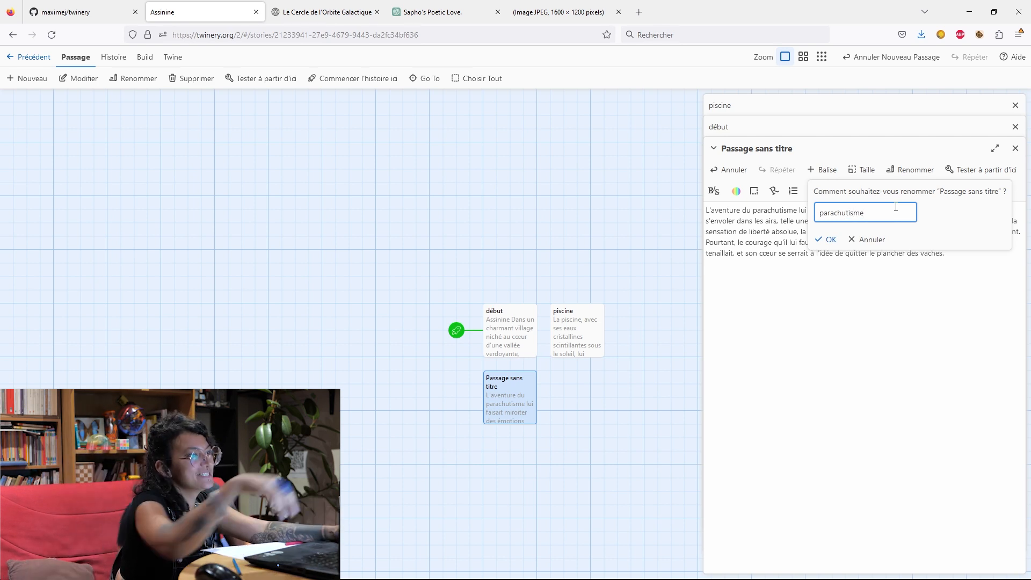
{"action": "left_click", "coordinate": [827, 239]}
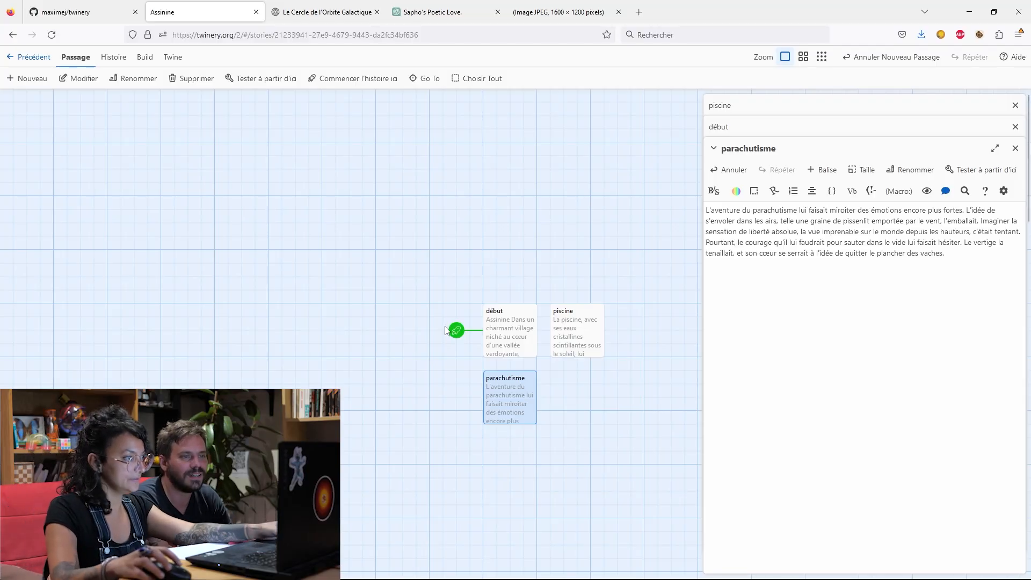
Move the paragraph beginning "Enfin, l'archéologie" from "début" into a new passage beside "parachutisme".
{"action": "left_click", "coordinate": [526, 339]}
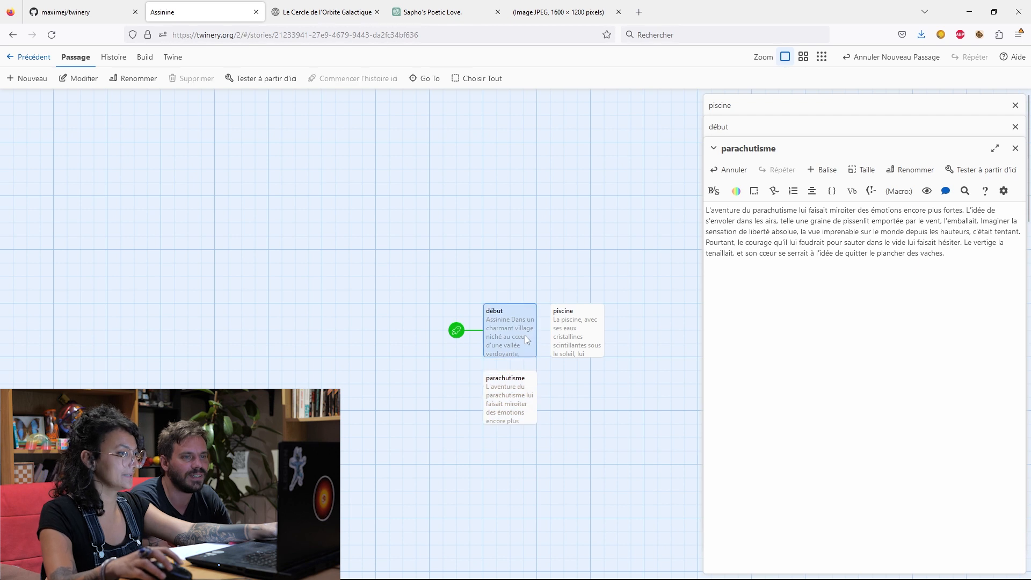
{"action": "double_click", "coordinate": [524, 335]}
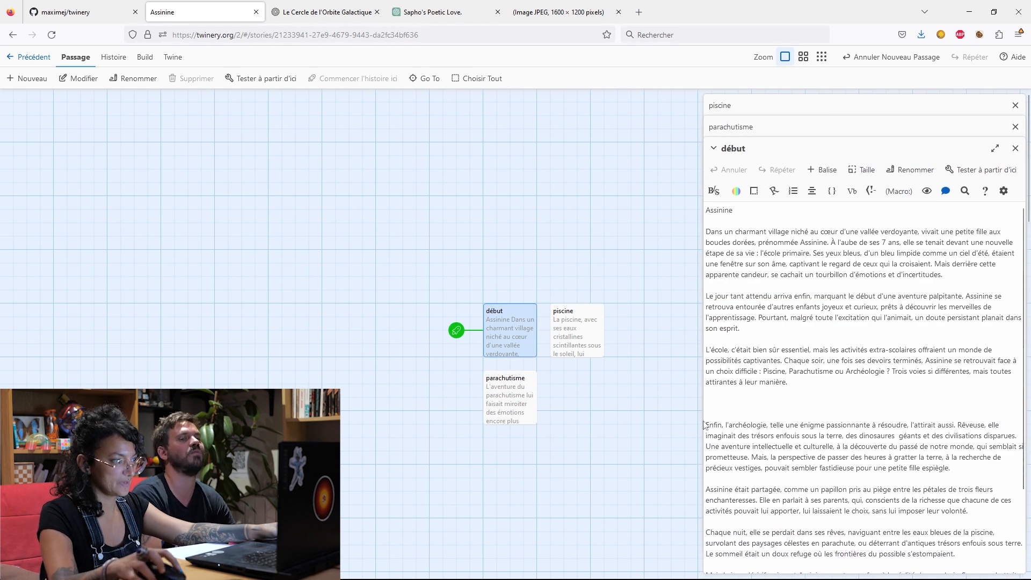
{"action": "left_click_drag", "start_coordinate": [707, 421], "coordinate": [955, 481]}
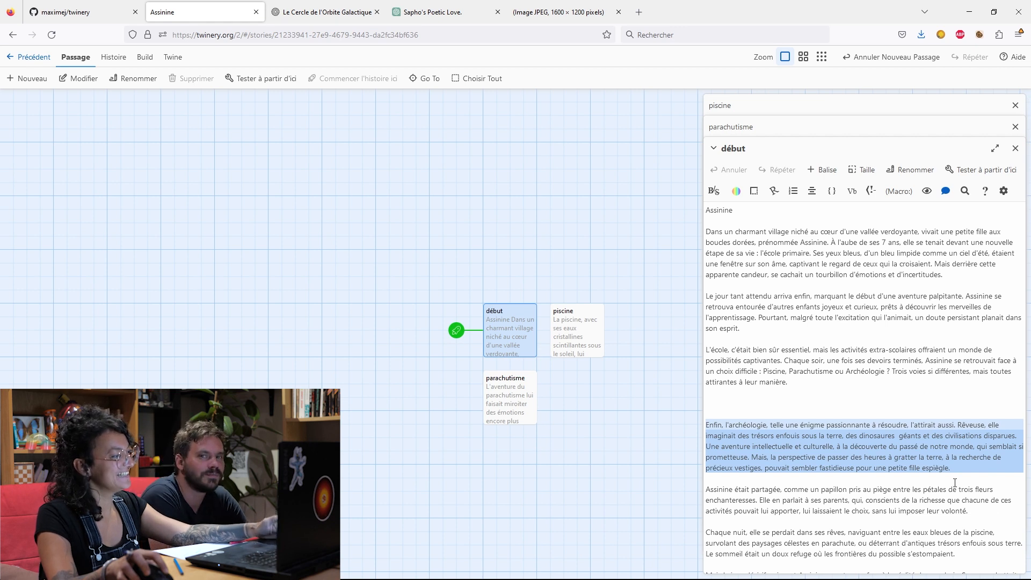
{"action": "key", "text": "ctrl+x"}
{"action": "left_click", "coordinate": [33, 79]}
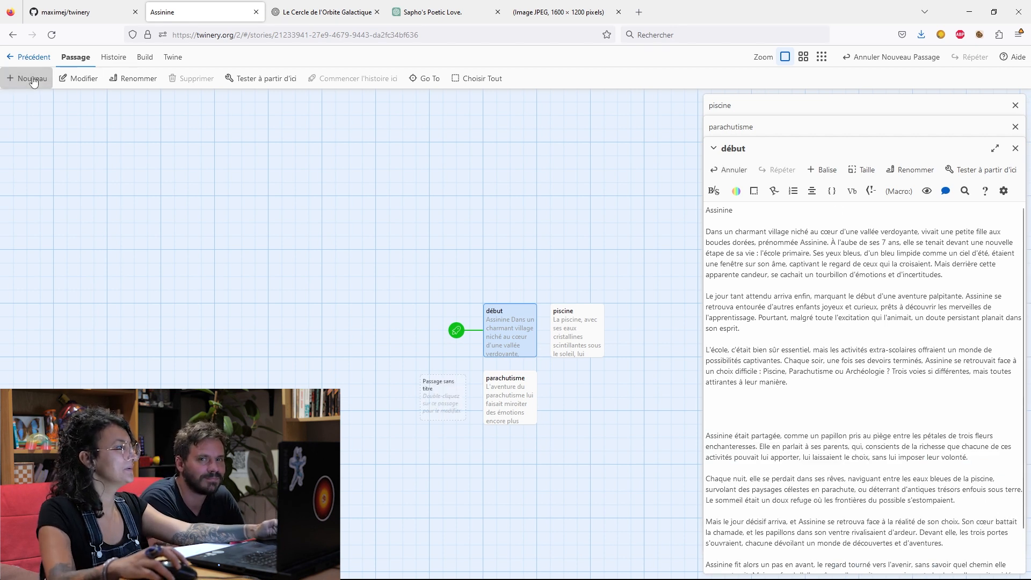
{"action": "double_click", "coordinate": [441, 383]}
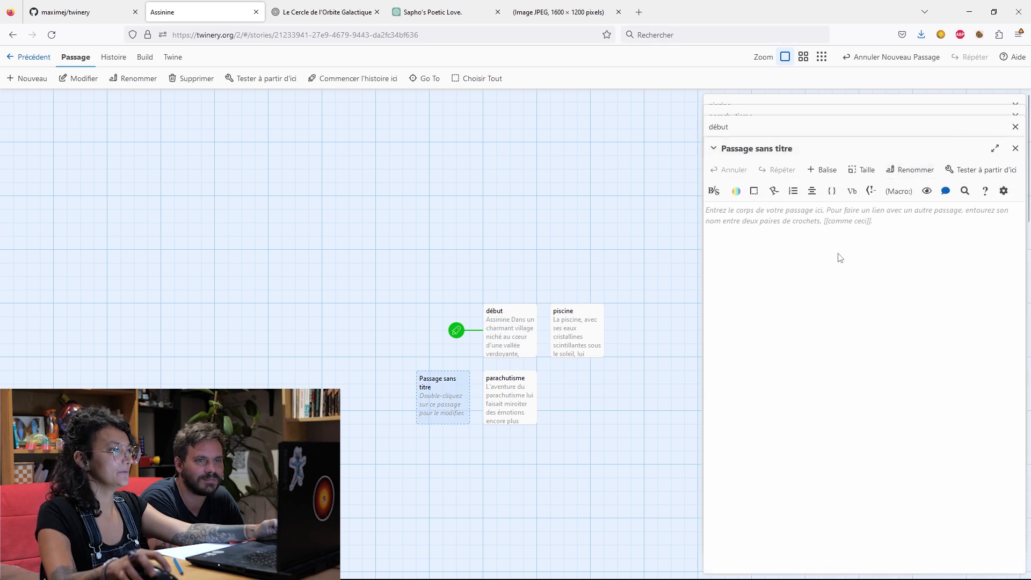
{"action": "key", "text": "ctrl+v"}
{"action": "left_click", "coordinate": [808, 152]}
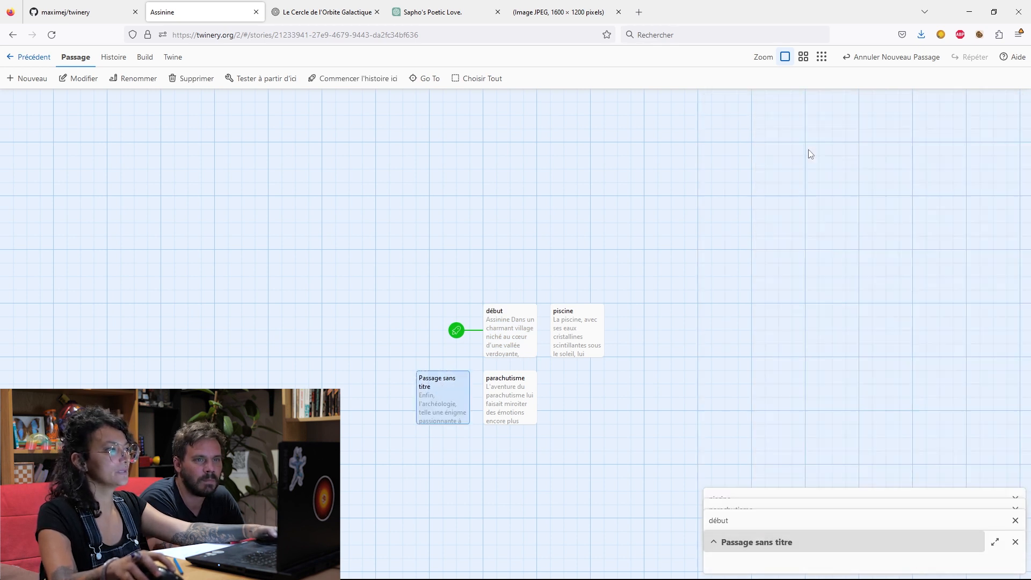
{"action": "left_click", "coordinate": [816, 563]}
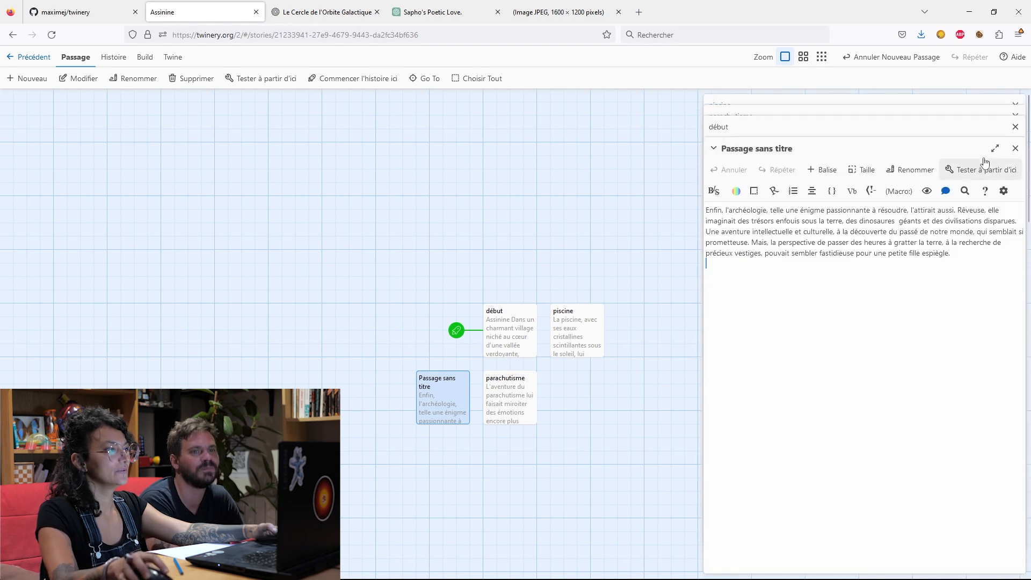
Rename the untitled passage containing the archaeology paragraph as "archéologie".
{"action": "left_click", "coordinate": [922, 171]}
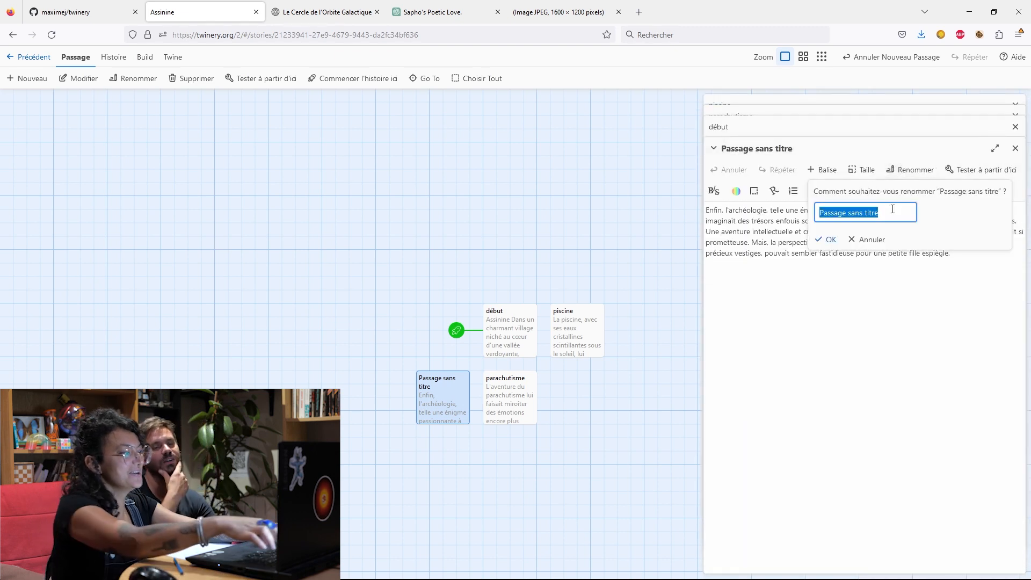
{"action": "key", "text": "BackSpace"}
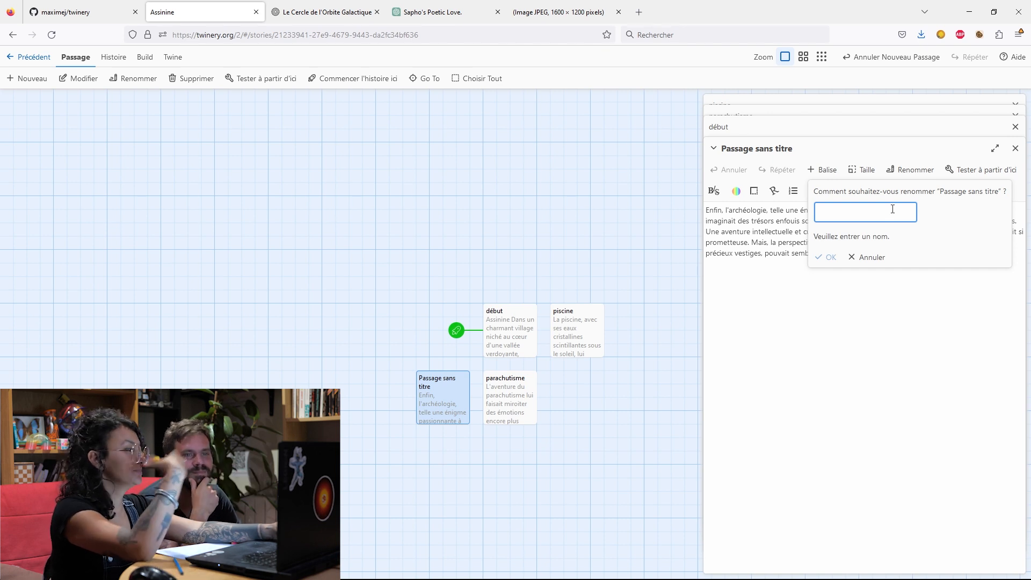
{"action": "key", "text": "Caps_Lock"}
{"action": "type", "text": "P"}
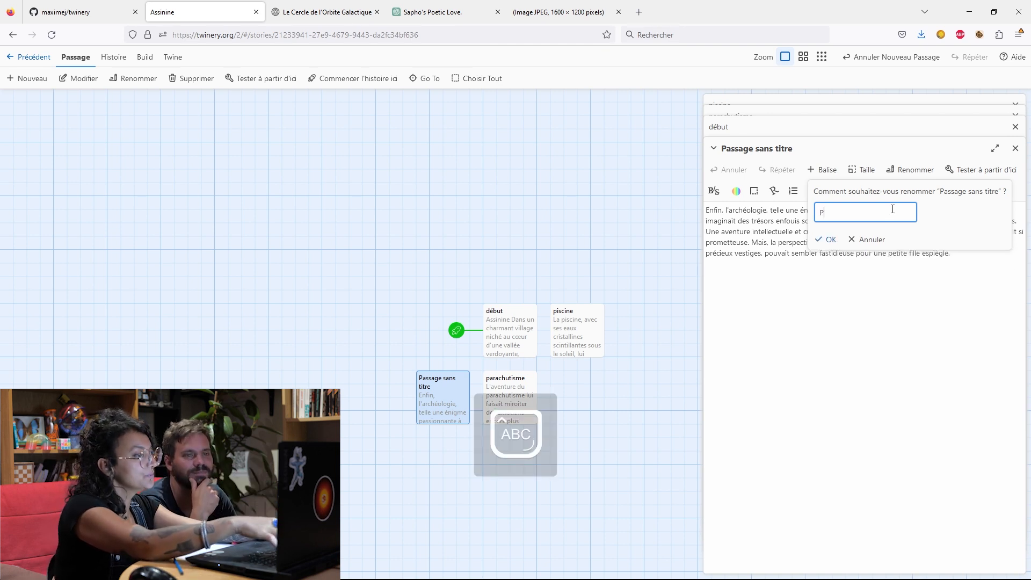
{"action": "key", "text": "BackSpace"}
{"action": "key", "text": "Caps_Lock"}
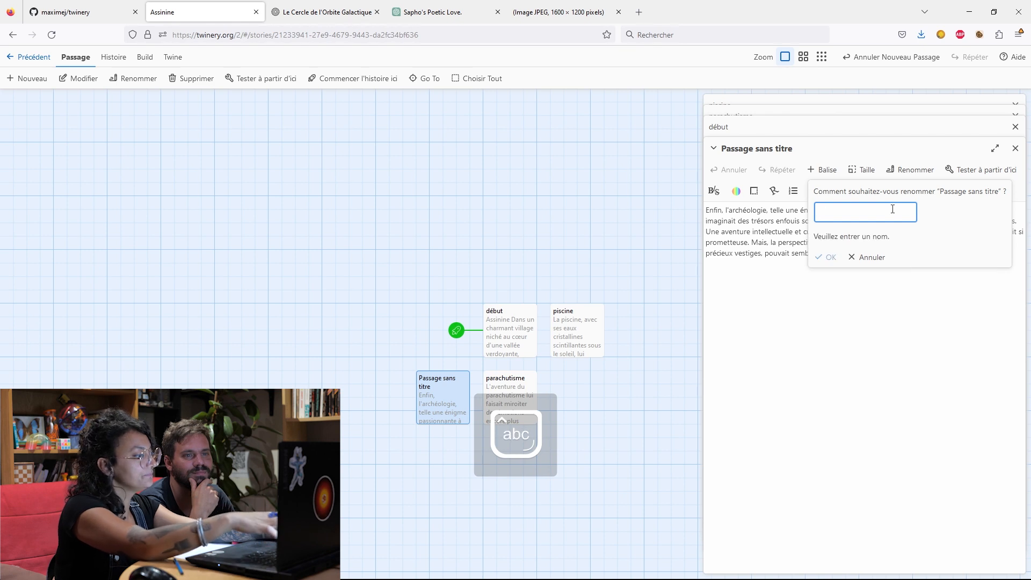
{"action": "type", "text": "arch"}
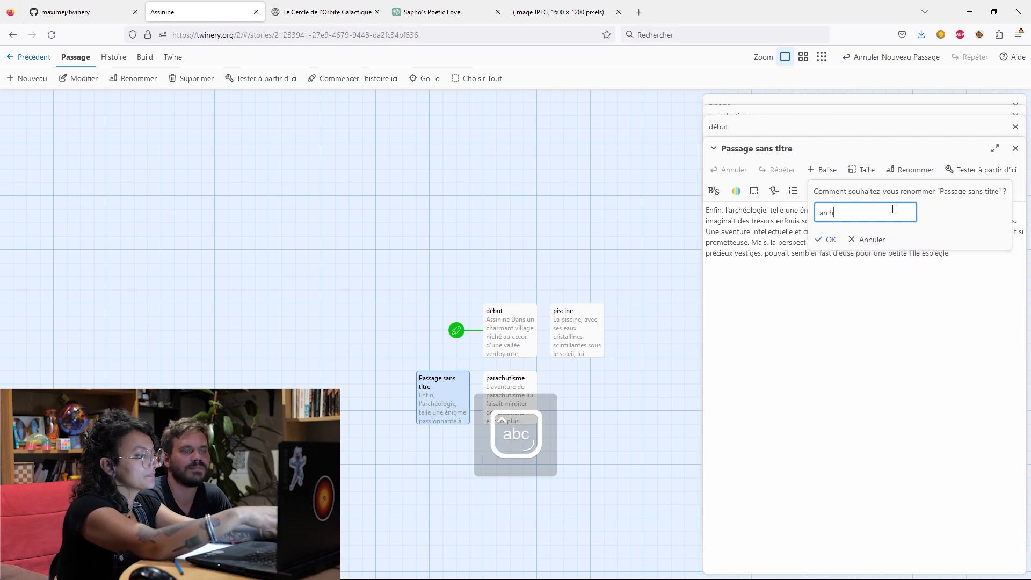
{"action": "type", "text": "éologi"}
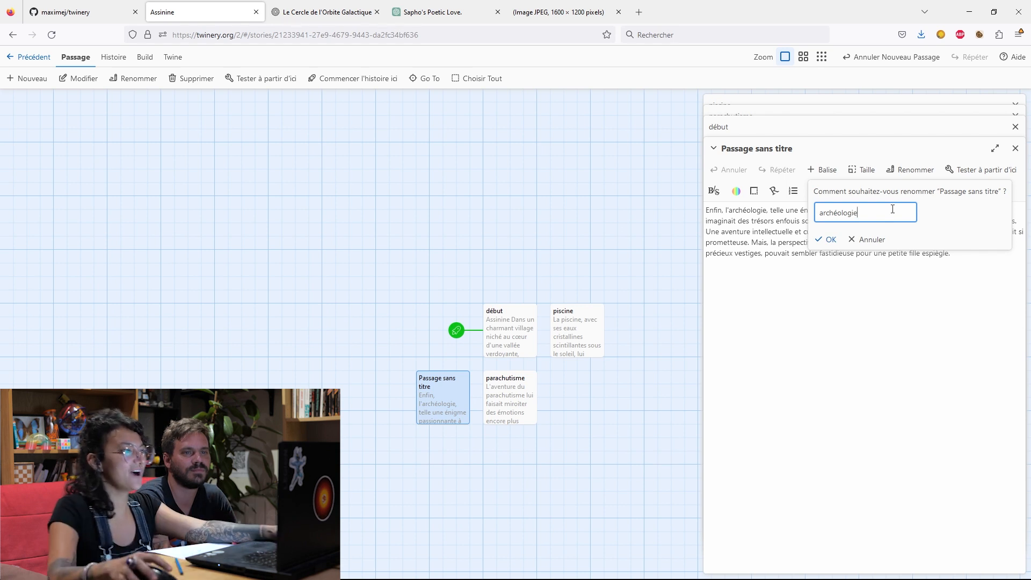
{"action": "type", "text": "e"}
{"action": "left_click", "coordinate": [832, 240]}
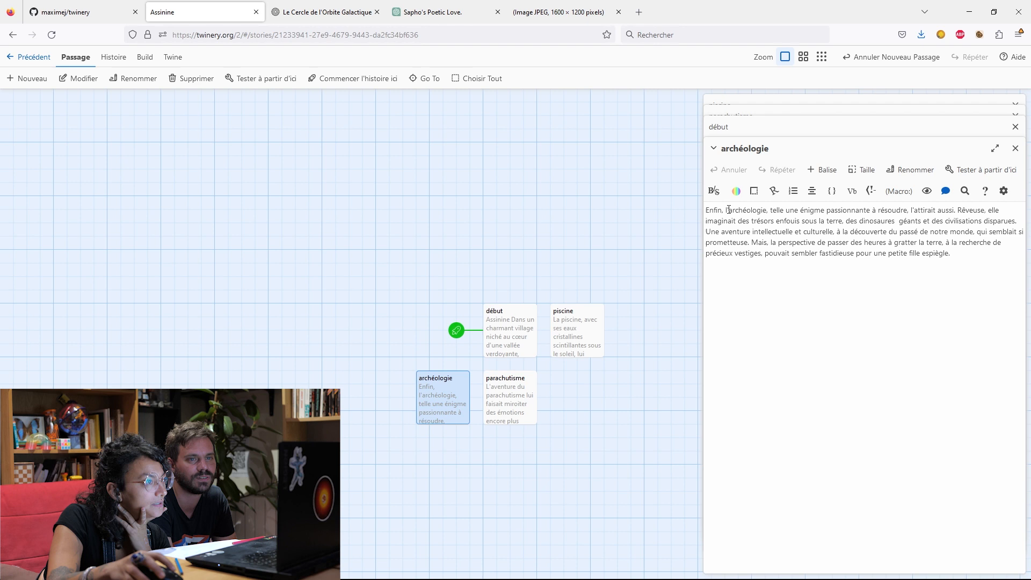
Remove "Enfin," from the "archéologie" passage and capitalize its opening so it starts with "L'archéologie".
{"action": "left_click_drag", "start_coordinate": [727, 210], "coordinate": [713, 210]}
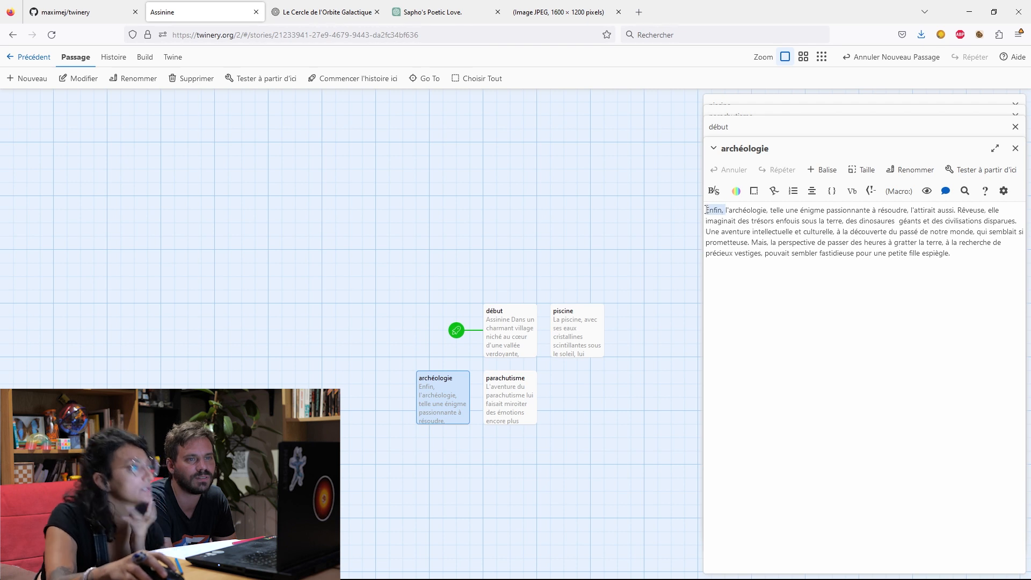
{"action": "key", "text": "BackSpace"}
{"action": "type", "text": "L"}
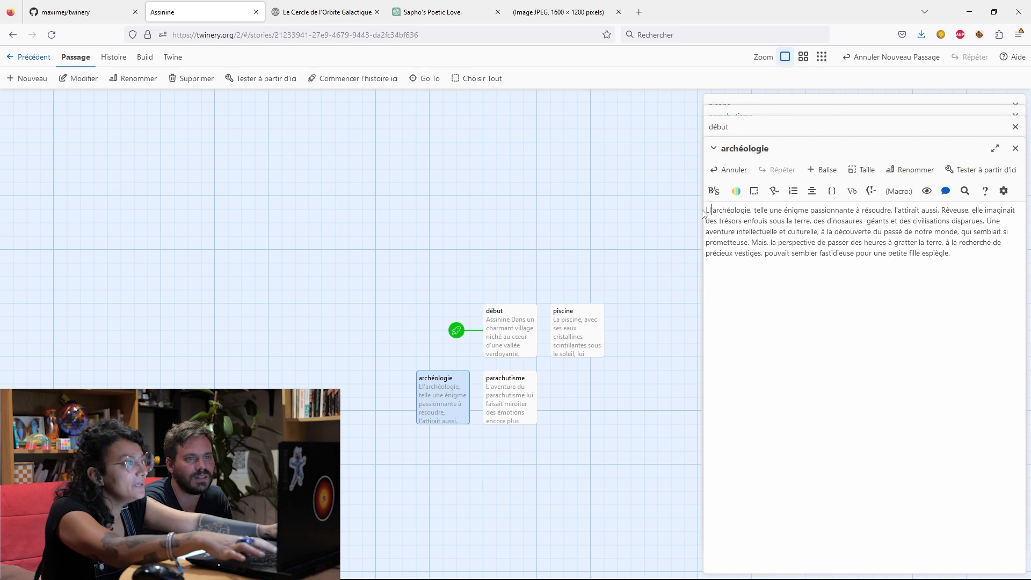
{"action": "key", "text": "Delete"}
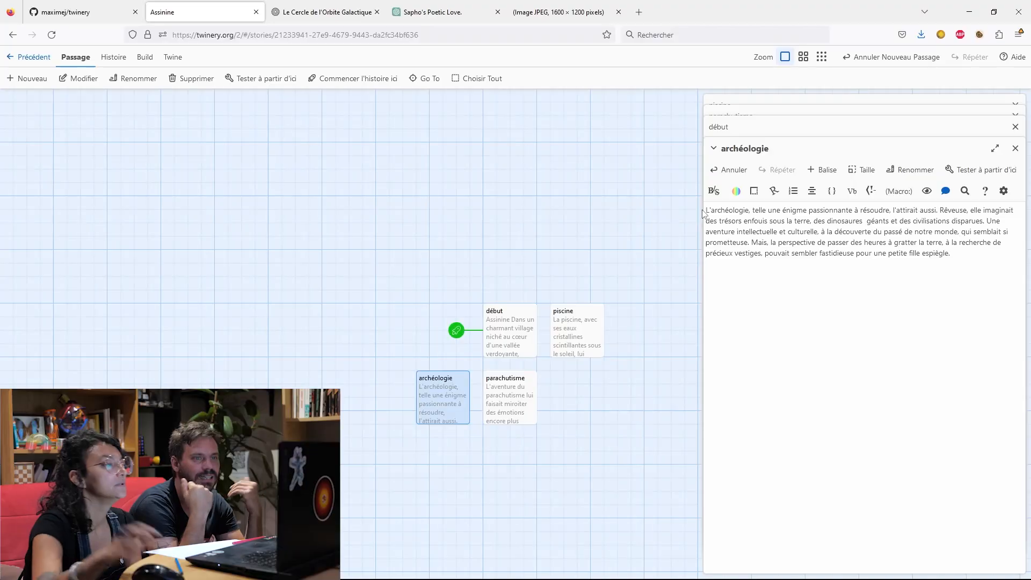
Delete the closing paragraphs of "début", from "Assinine était partagée" through "prête à laisser l'aventure commencer".
{"action": "double_click", "coordinate": [508, 334]}
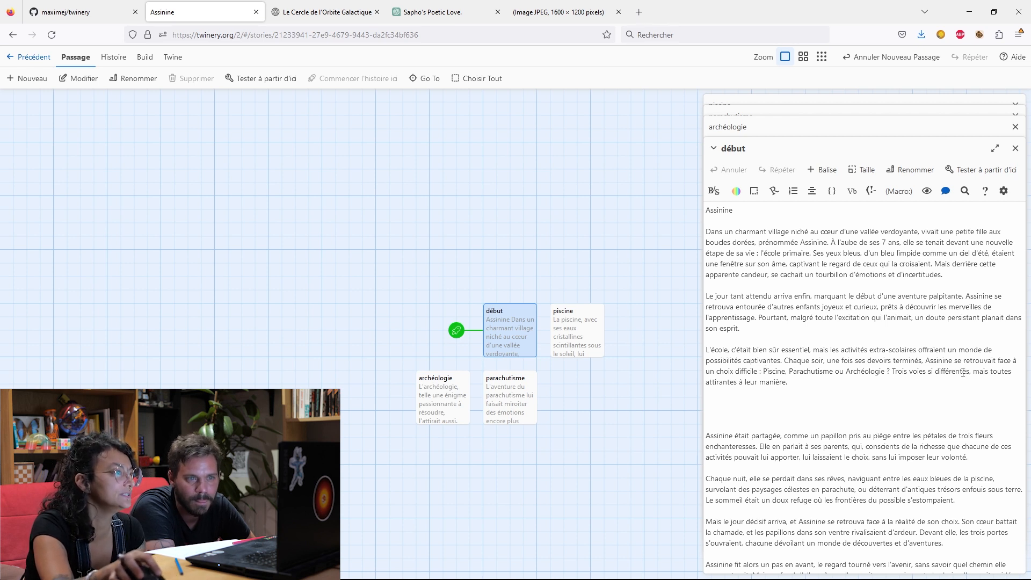
{"action": "scroll", "coordinate": [773, 427], "scroll_direction": "down", "scroll_amount": 1}
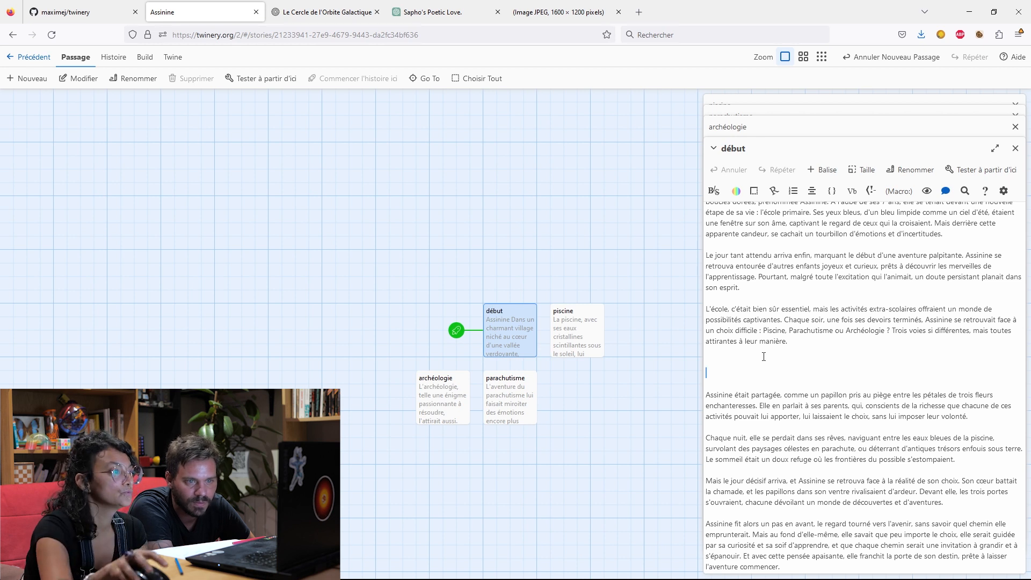
{"action": "left_click_drag", "start_coordinate": [731, 377], "coordinate": [912, 570]}
{"action": "key", "text": "BackSpace"}
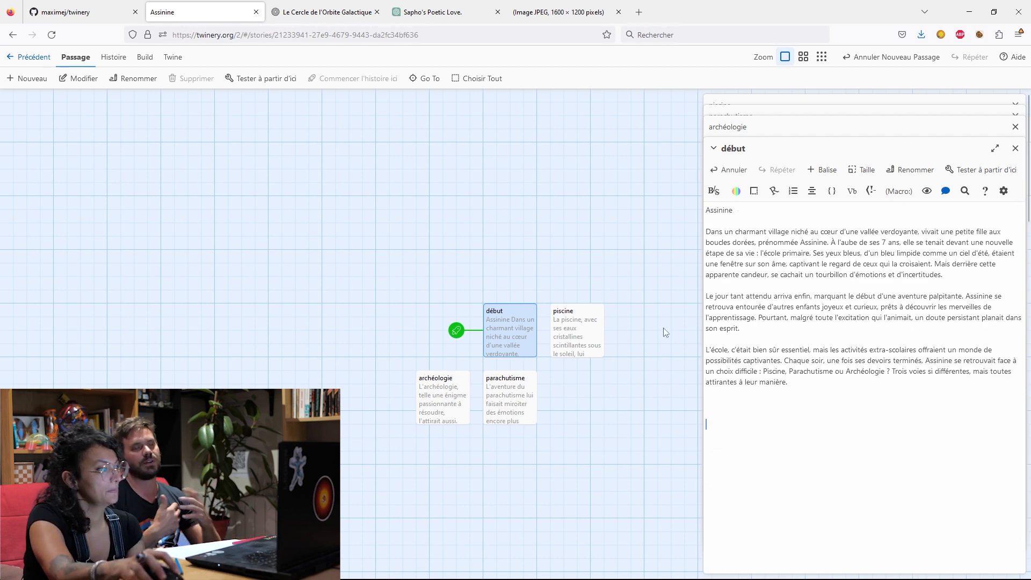
Switch to the ChatGPT story conversation and draft the message "écris moi en 100 mots la morale de cette histoire".
{"action": "left_click", "coordinate": [400, 15]}
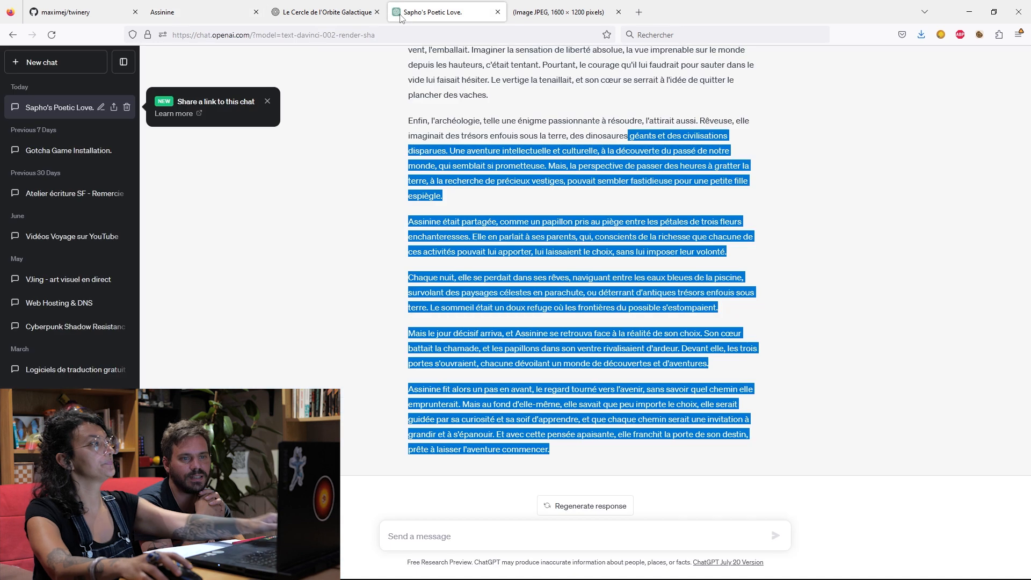
{"action": "left_click", "coordinate": [507, 531]}
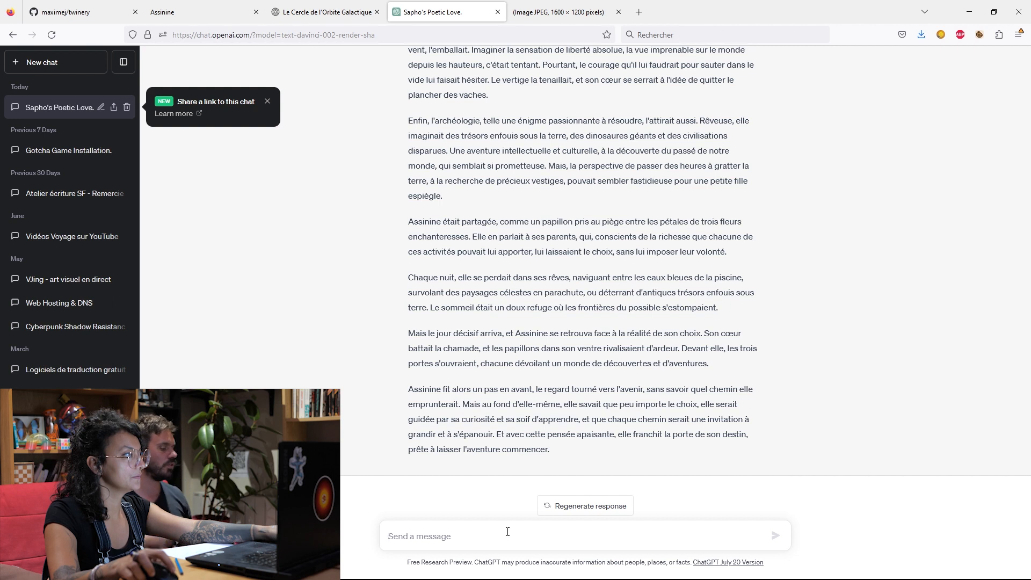
{"action": "type", "text": "écris moi en 1"}
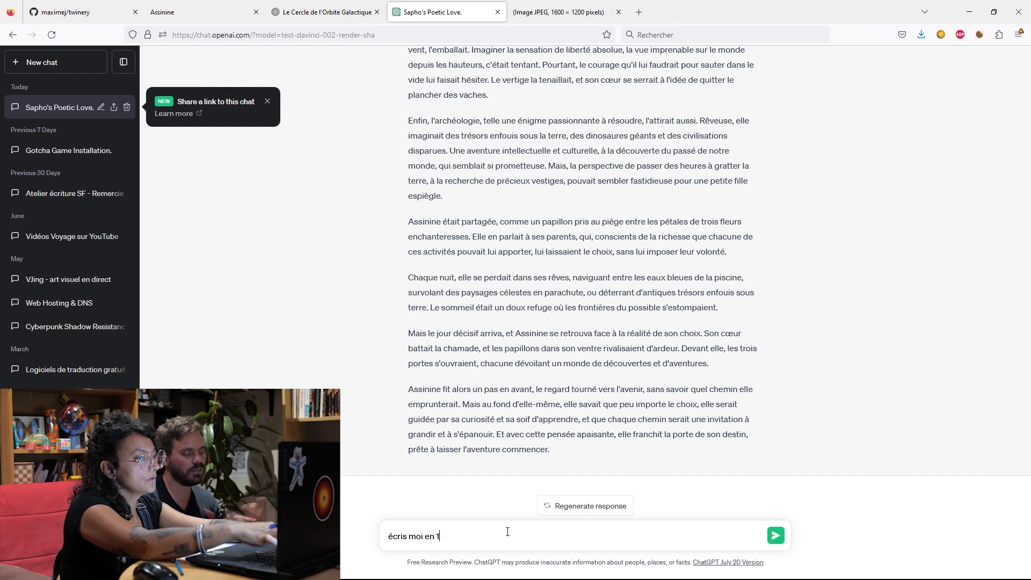
{"action": "type", "text": "00 mots "}
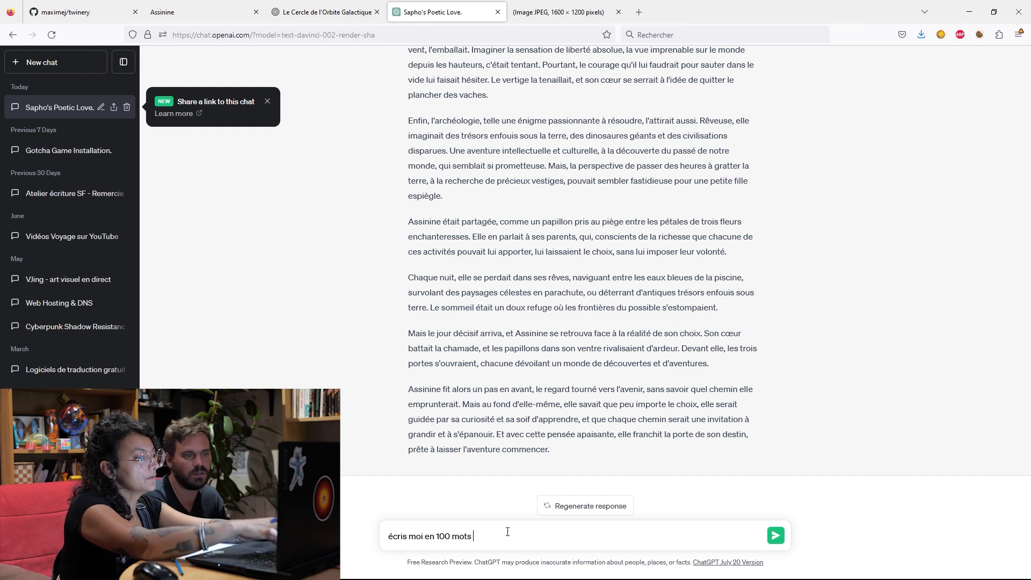
{"action": "type", "text": "la morale"}
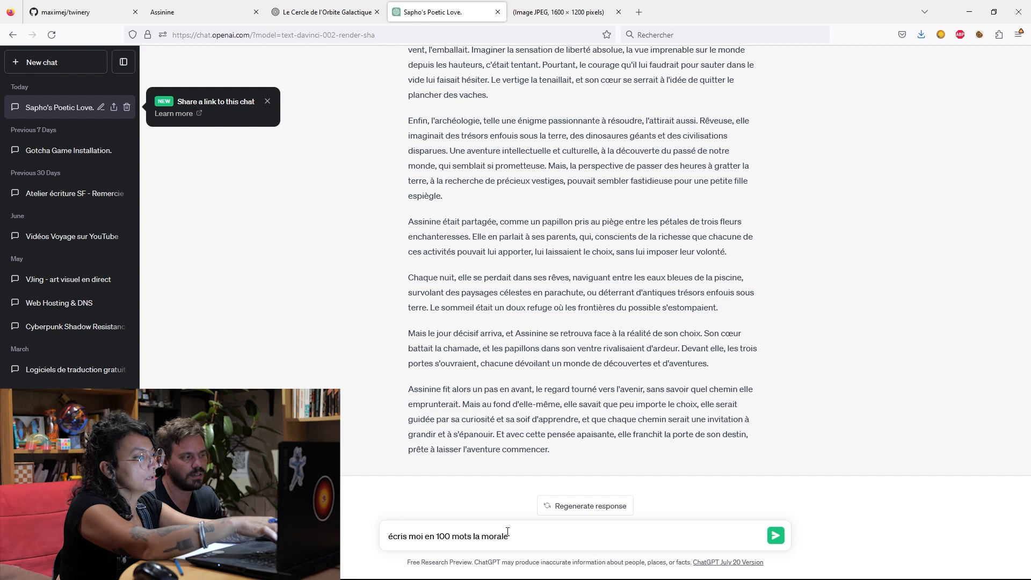
{"action": "type", "text": " de cett"}
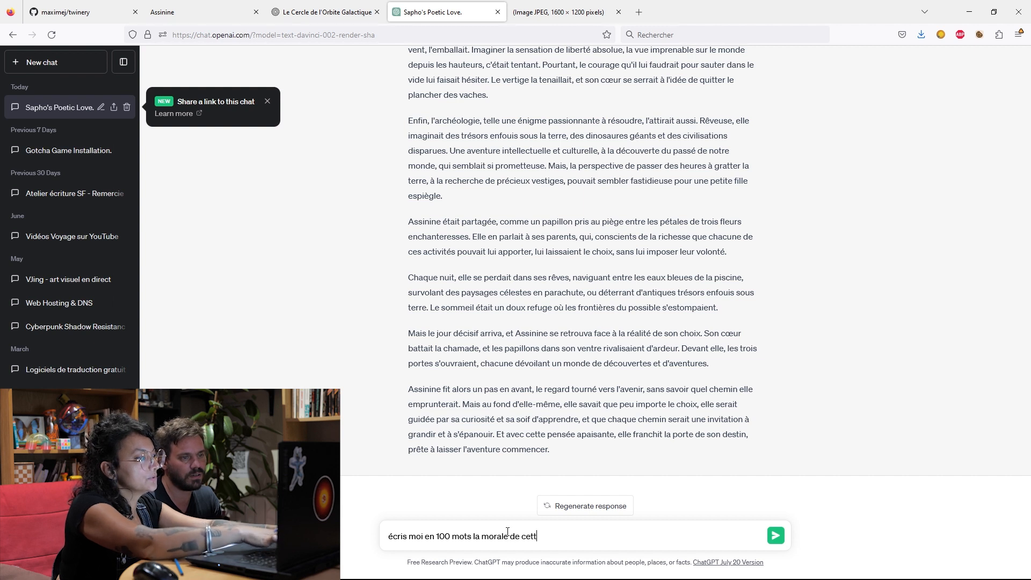
{"action": "type", "text": "e histoire."}
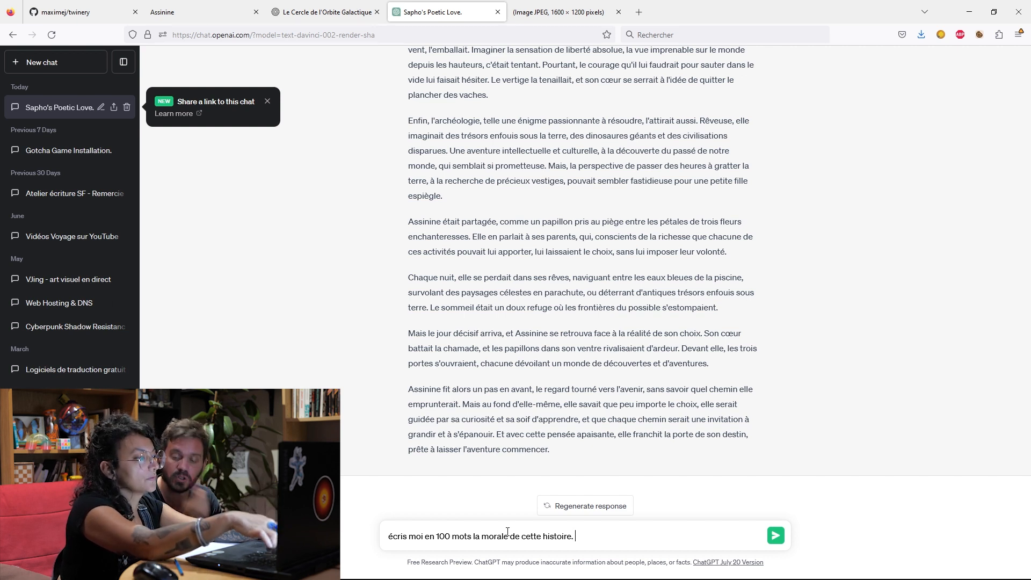
Continue the prompt with "sur le thème du voyage initiatique", correcting the misspelled "thème" and leaving out the full stop after "histoire".
{"action": "key", "text": "BackSpace"}
{"action": "key", "text": "BackSpace"}
{"action": "type", "text": "sur"}
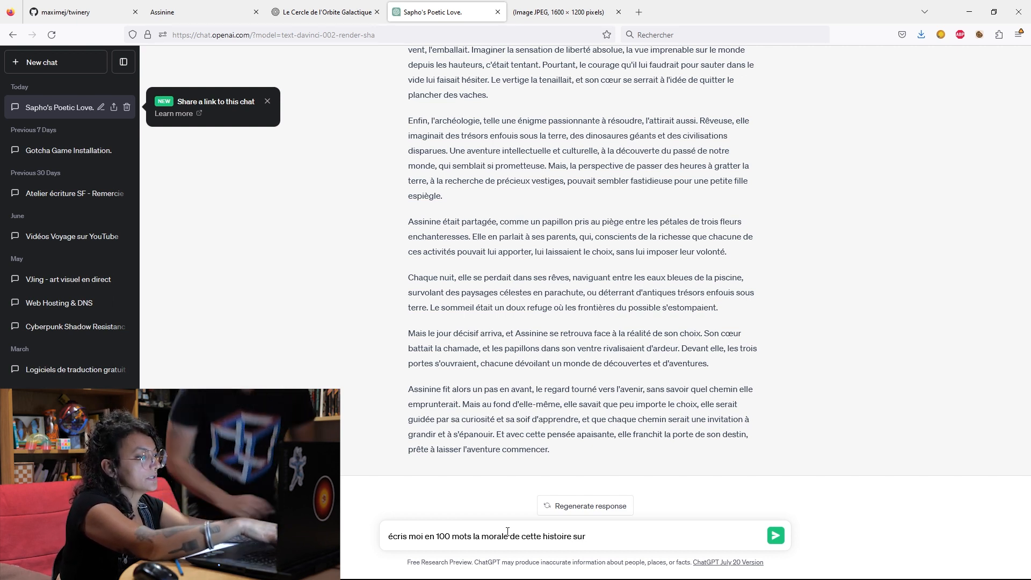
{"action": "type", "text": " le t"}
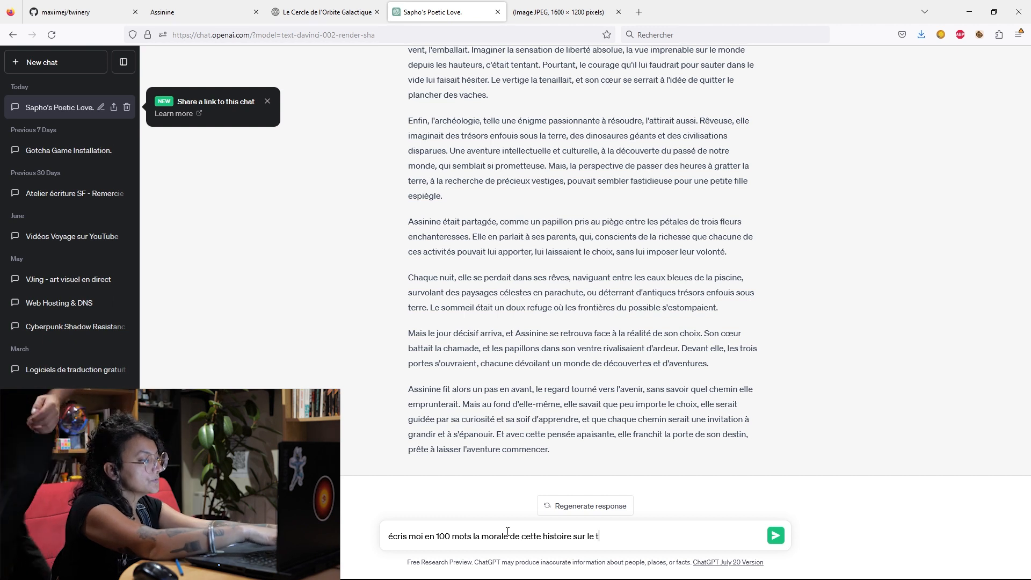
{"action": "type", "text": "héme d"}
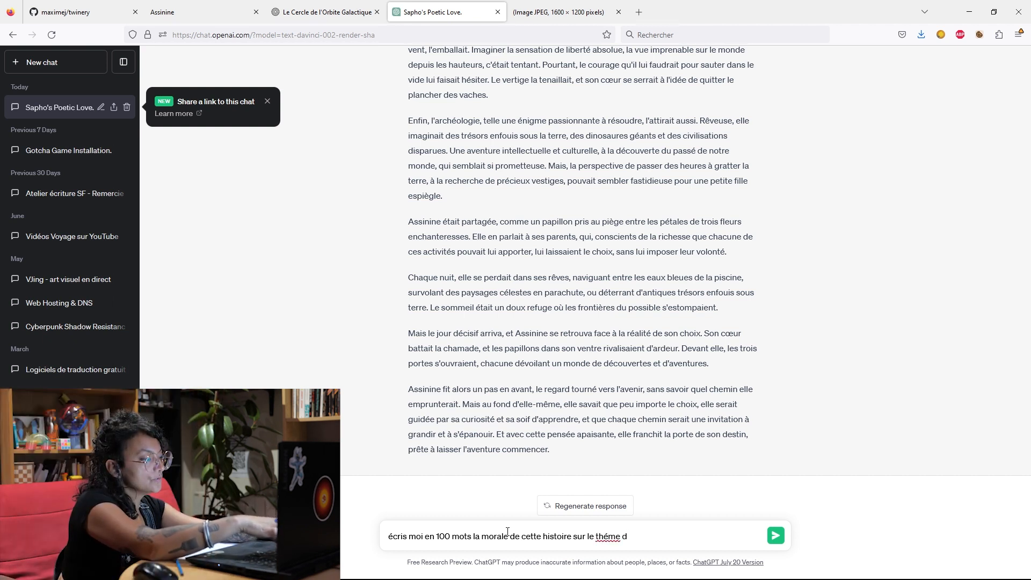
{"action": "type", "text": "u voyage initiatique"}
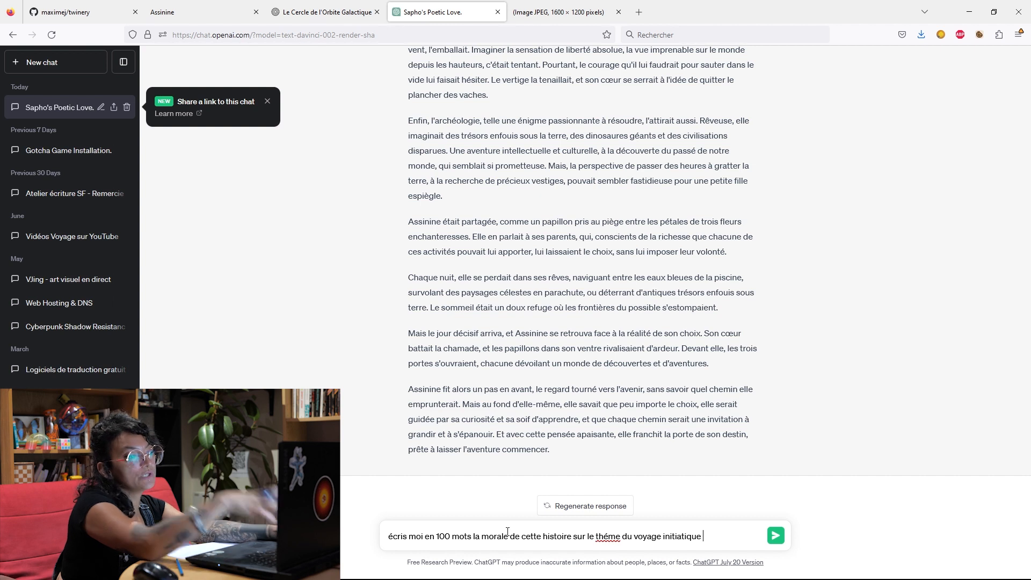
{"action": "left_click", "coordinate": [608, 536]}
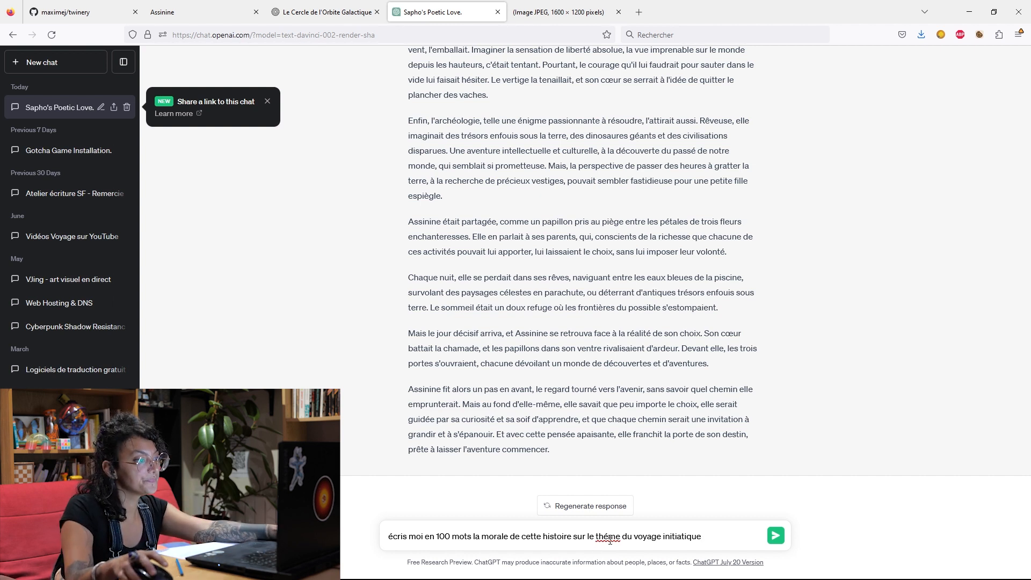
{"action": "right_click", "coordinate": [610, 540]}
{"action": "left_click", "coordinate": [710, 295]}
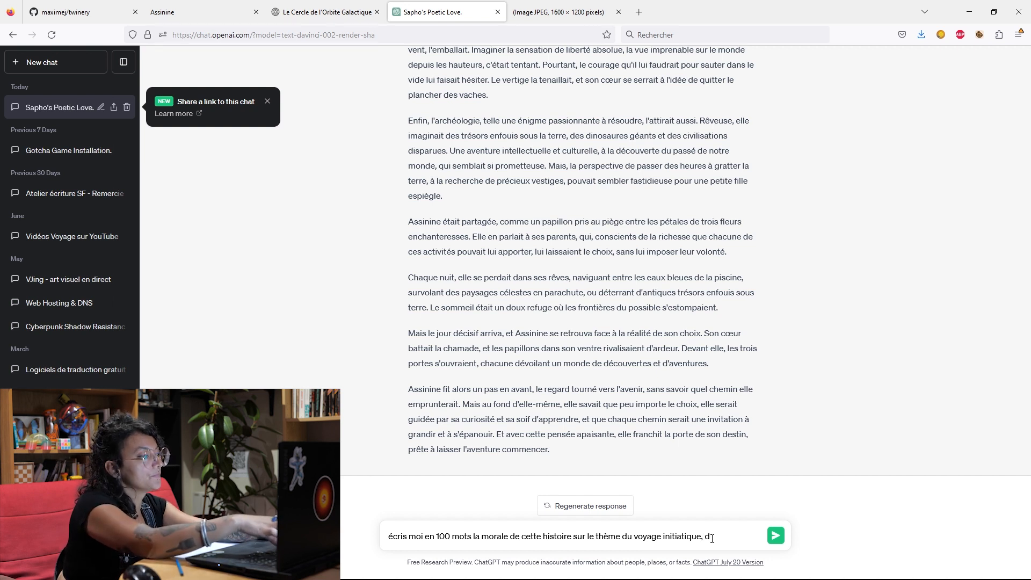
Extend the prompt after "voyage initiatique" with ", des choix déterminant que la vie nous force à faire.".
{"action": "type", "text": "choix"}
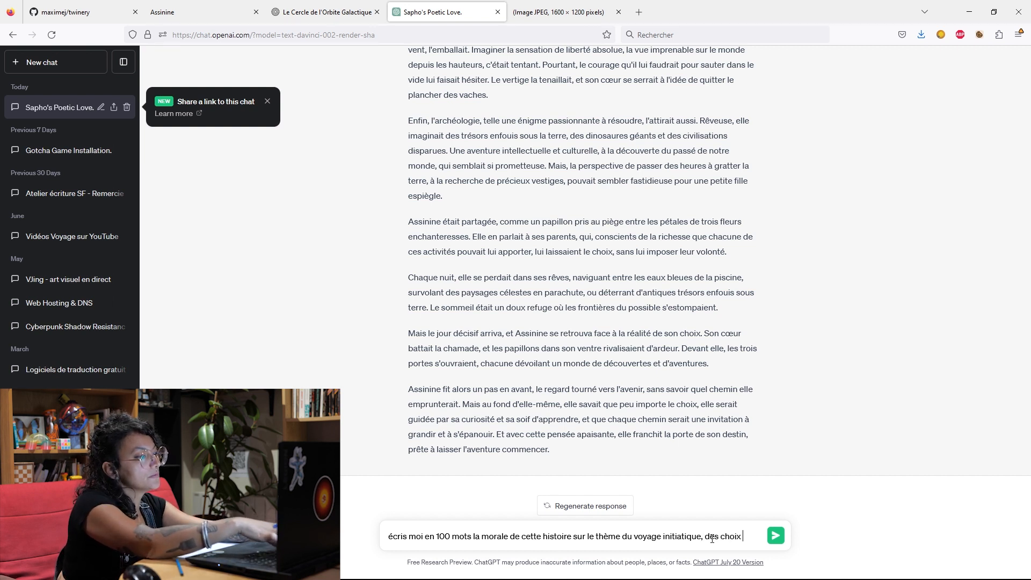
{"action": "type", "text": " déterminant"}
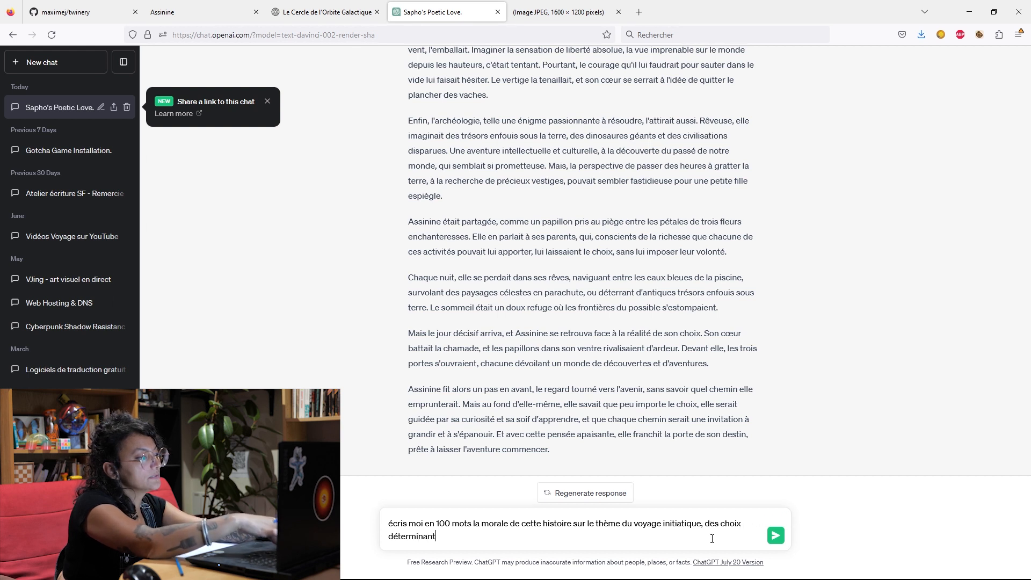
{"action": "type", "text": " que la vie "}
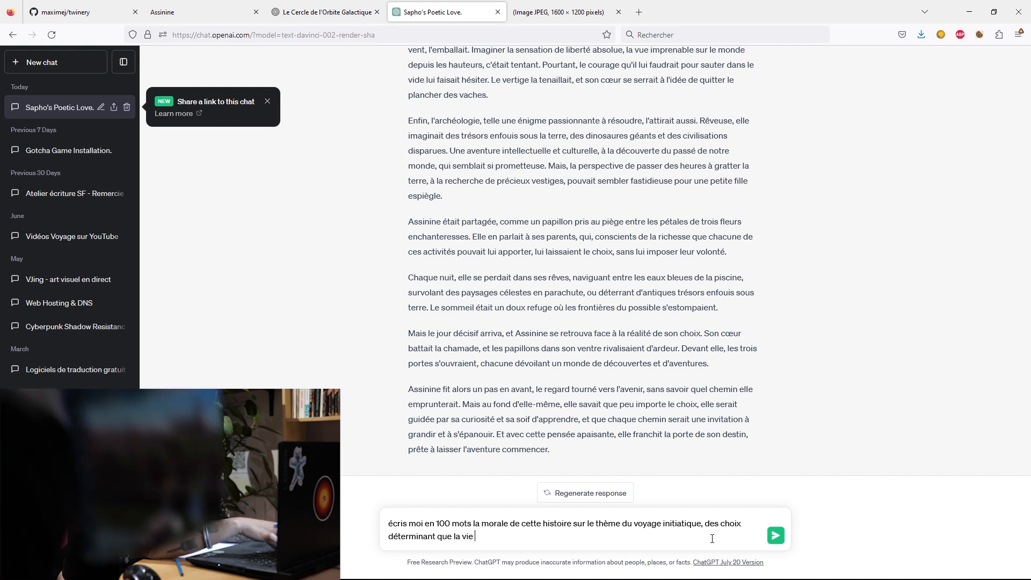
{"action": "type", "text": "nous "}
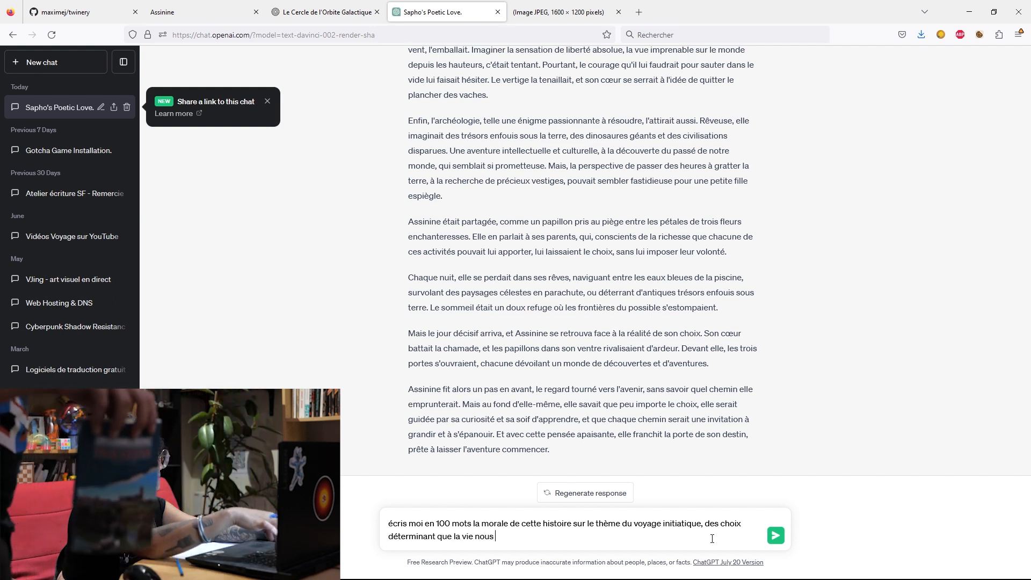
{"action": "type", "text": "force à faire."}
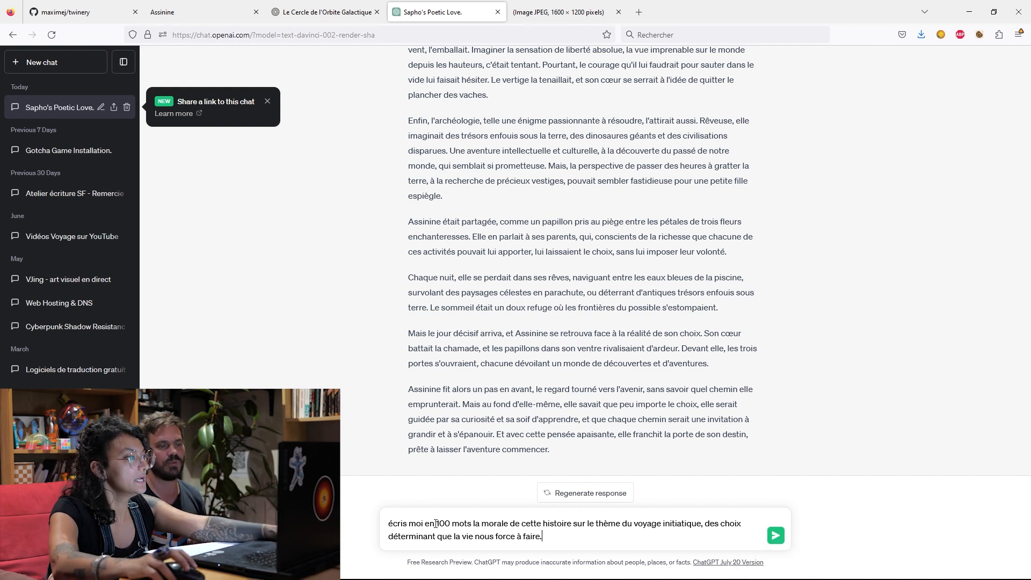
Insert "la conclusion de l'histoire" after "écris moi en 100 mots" in the ChatGPT prompt draft.
{"action": "left_click", "coordinate": [472, 524]}
{"action": "type", "text": "la ci"}
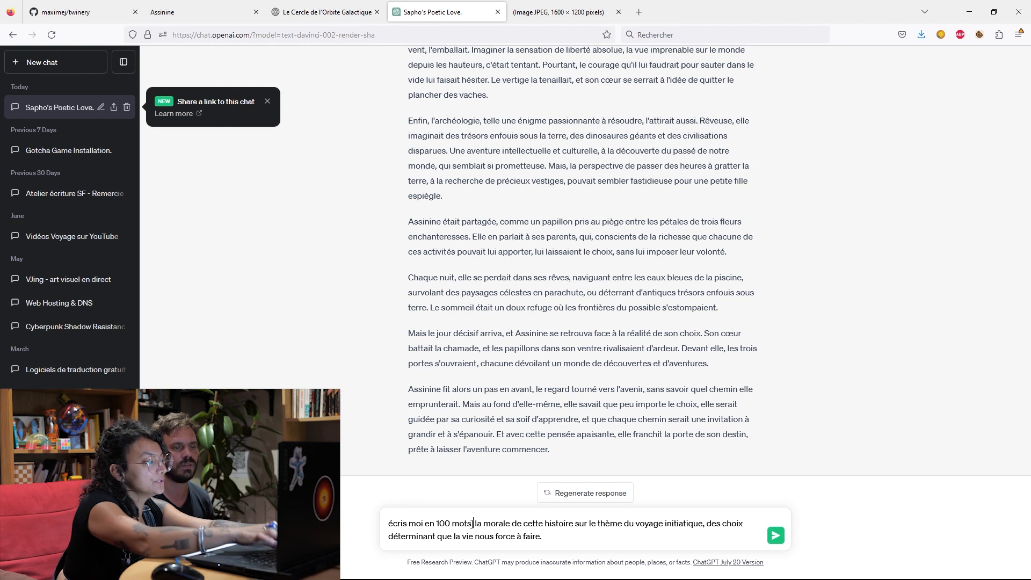
{"action": "key", "text": "BackSpace"}
{"action": "type", "text": "onclusion de l'histoire"}
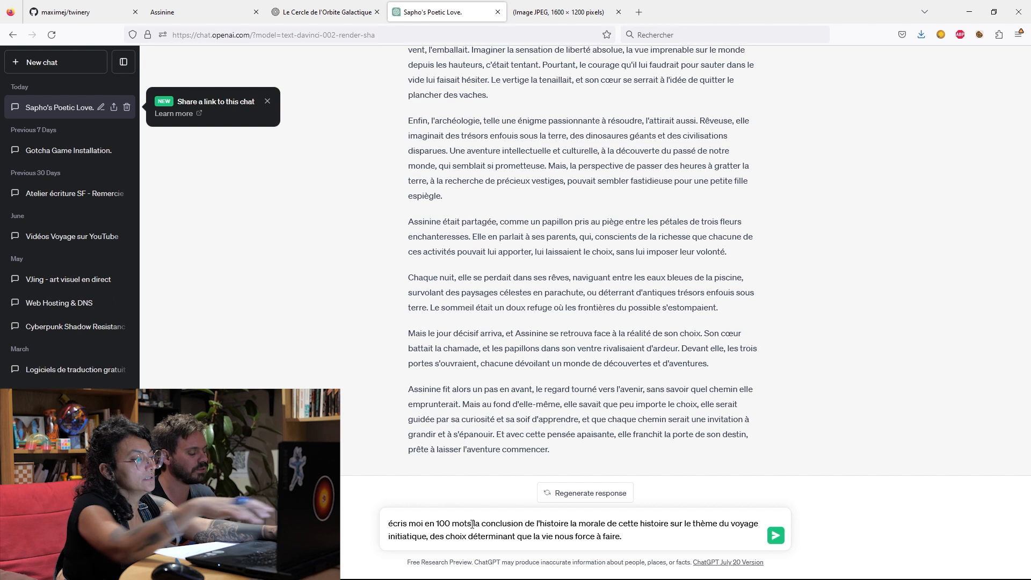
{"action": "type", "text": " avec u"}
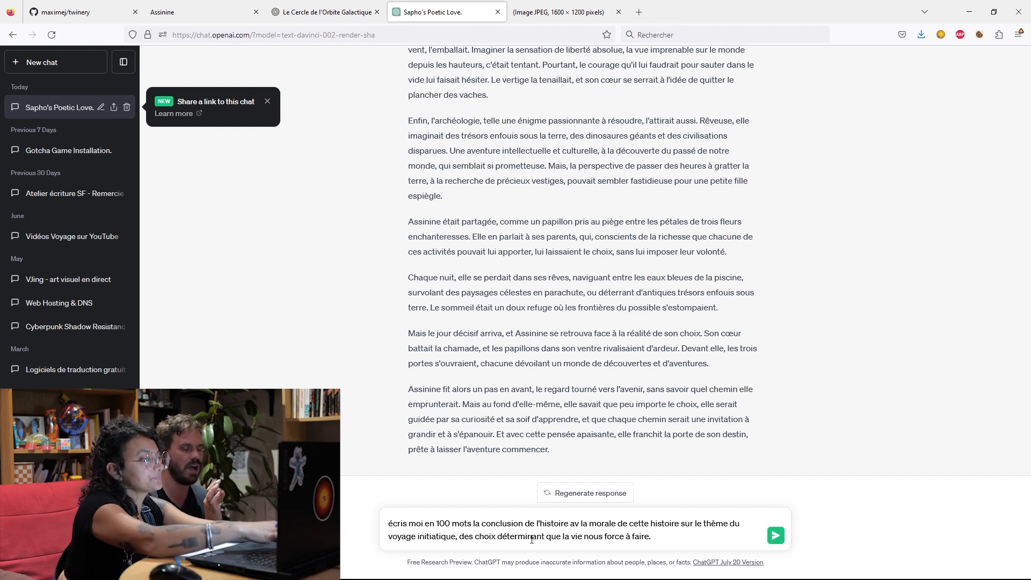
{"action": "type", "text": "be"}
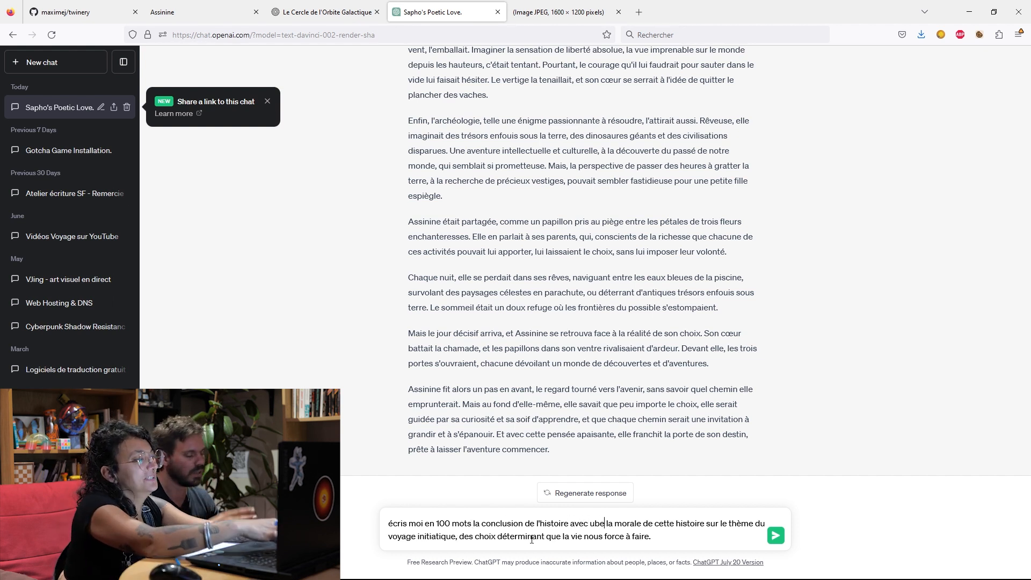
Insert "avec une" after "la conclusion de l'histoire" and remove the "la" before "morale".
{"action": "key", "text": "BackSpace"}
{"action": "key", "text": "BackSpace"}
{"action": "type", "text": "ne"}
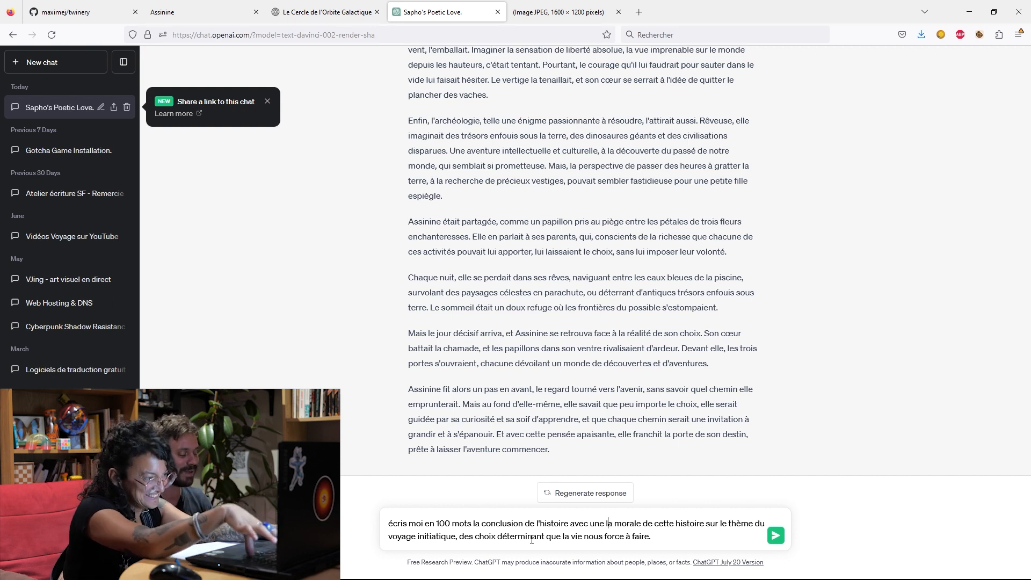
{"action": "key", "text": "BackSpace"}
{"action": "key", "text": "BackSpace"}
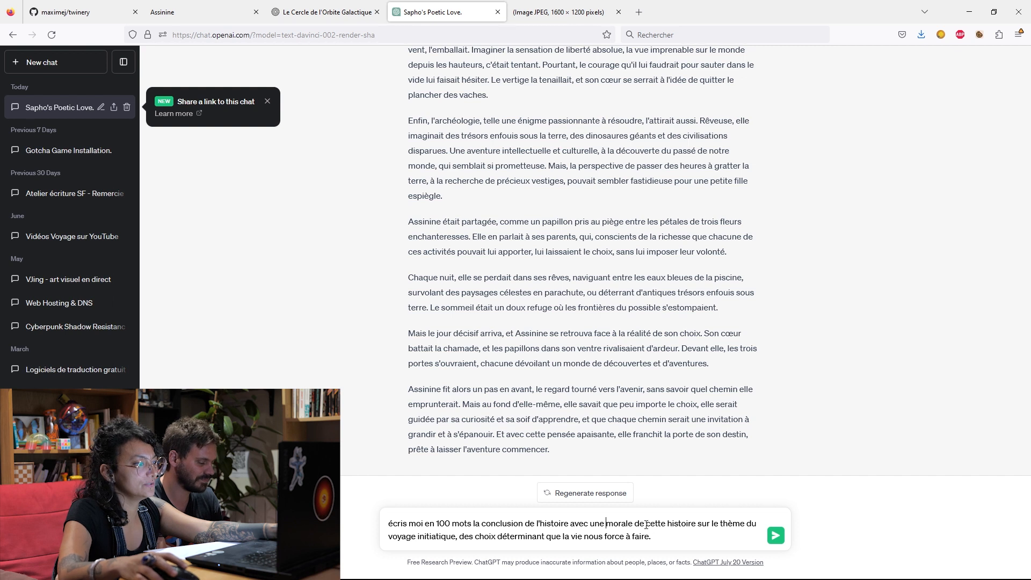
Remove "de cette histoire" after "morale" in the prompt and send it to ChatGPT.
{"action": "left_click_drag", "start_coordinate": [696, 523], "coordinate": [673, 524]}
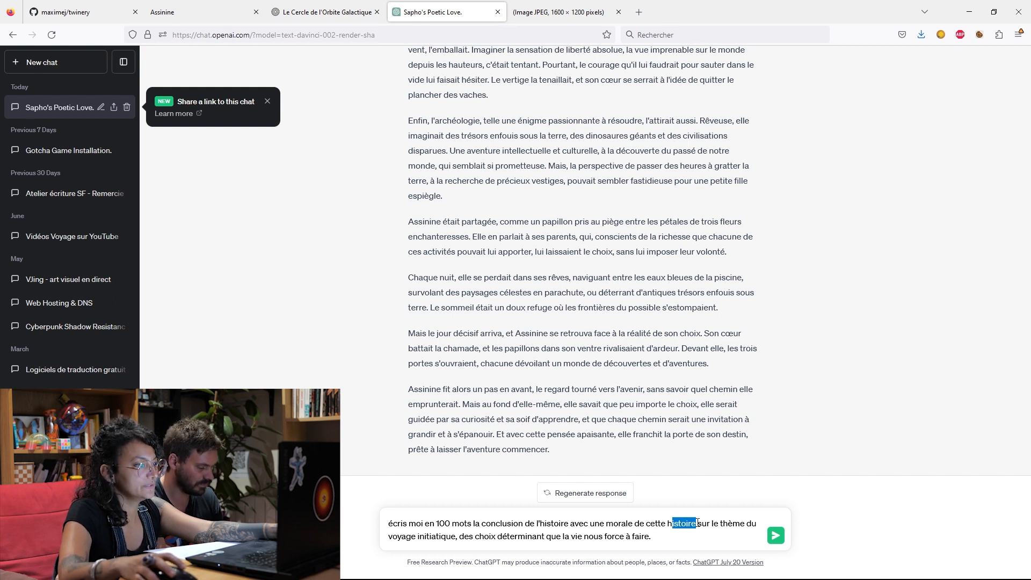
{"action": "key", "text": "BackSpace"}
{"action": "key", "text": "BackSpace"}
{"action": "key", "text": "BackSpace"}
{"action": "key", "text": "BackSpace"}
{"action": "key", "text": "BackSpace"}
{"action": "key", "text": "BackSpace"}
{"action": "key", "text": "BackSpace"}
{"action": "key", "text": "BackSpace"}
{"action": "key", "text": "BackSpace"}
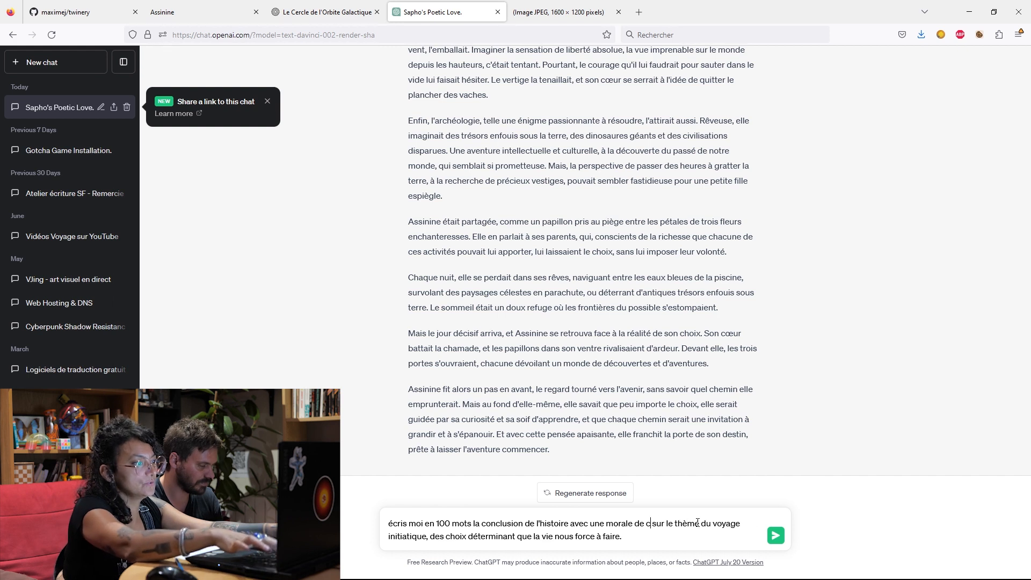
{"action": "key", "text": "BackSpace"}
{"action": "key", "text": "BackSpace"}
{"action": "key", "text": "BackSpace"}
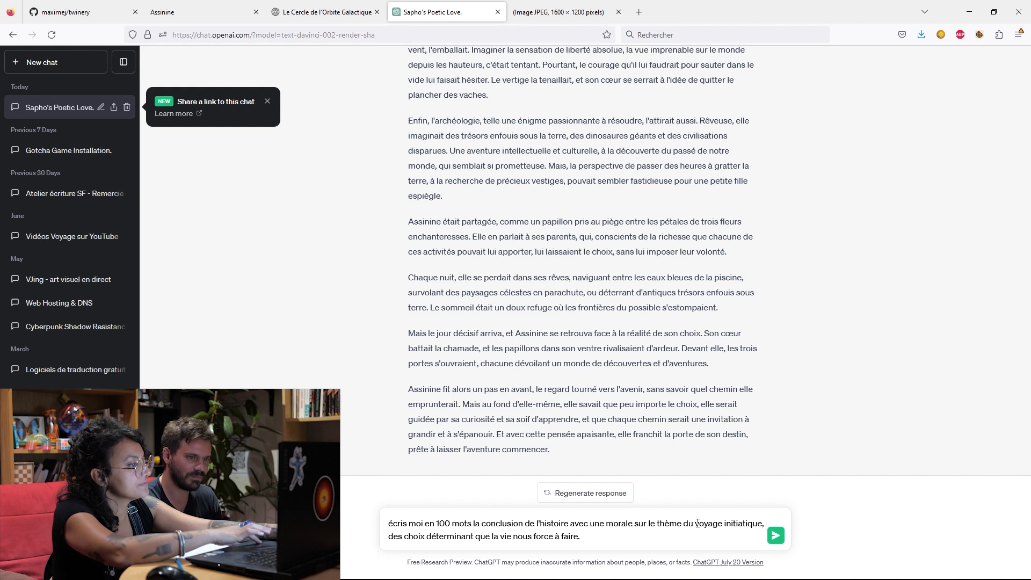
{"action": "left_click", "coordinate": [774, 535]}
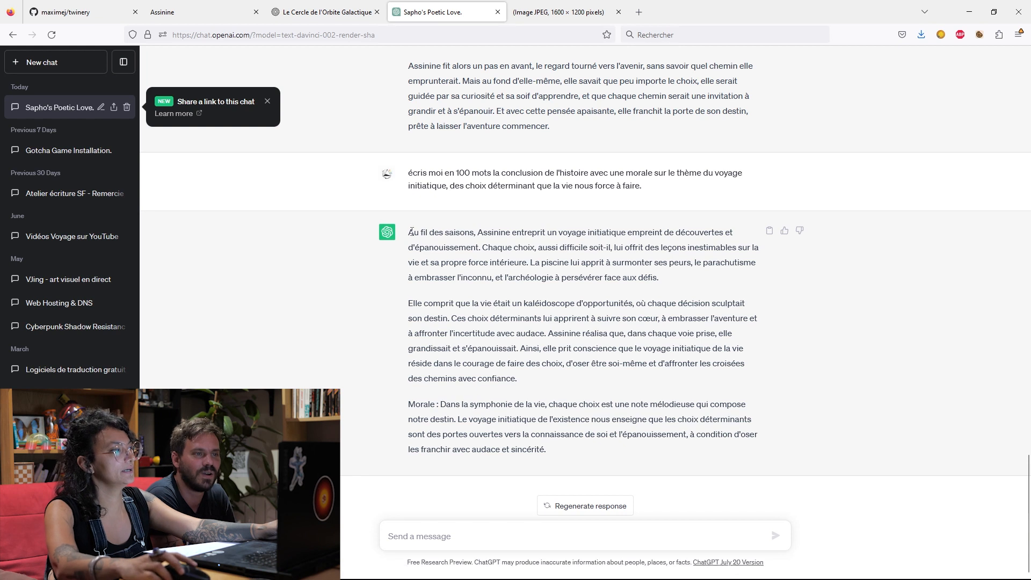
Copy ChatGPT's full conclusion with its moral, switch to the Twine story "Assinine" and create a new passage, opened for editing.
{"action": "left_click_drag", "start_coordinate": [408, 232], "coordinate": [613, 476]}
{"action": "key", "text": "ctrl+c"}
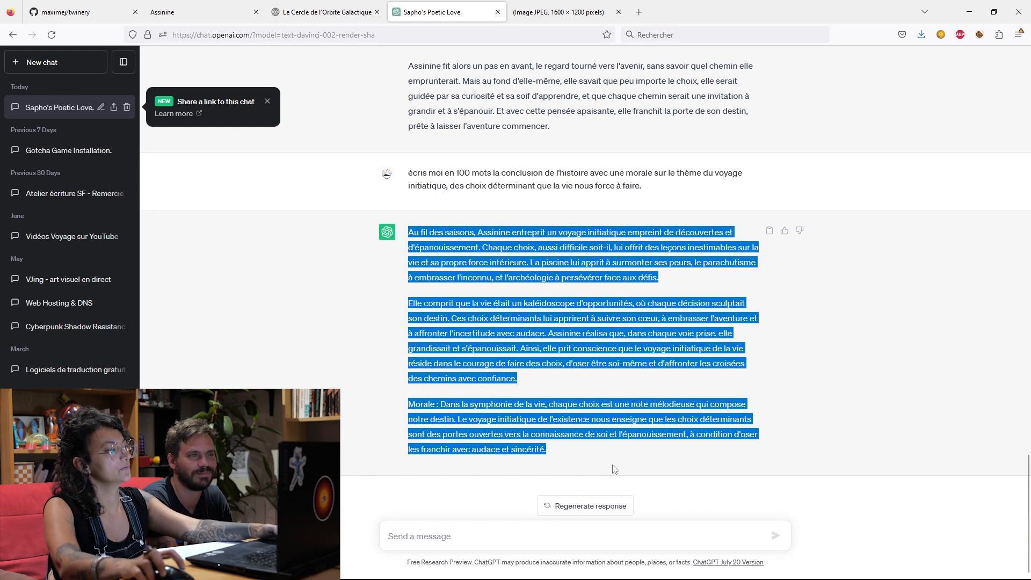
{"action": "left_click", "coordinate": [193, 13]}
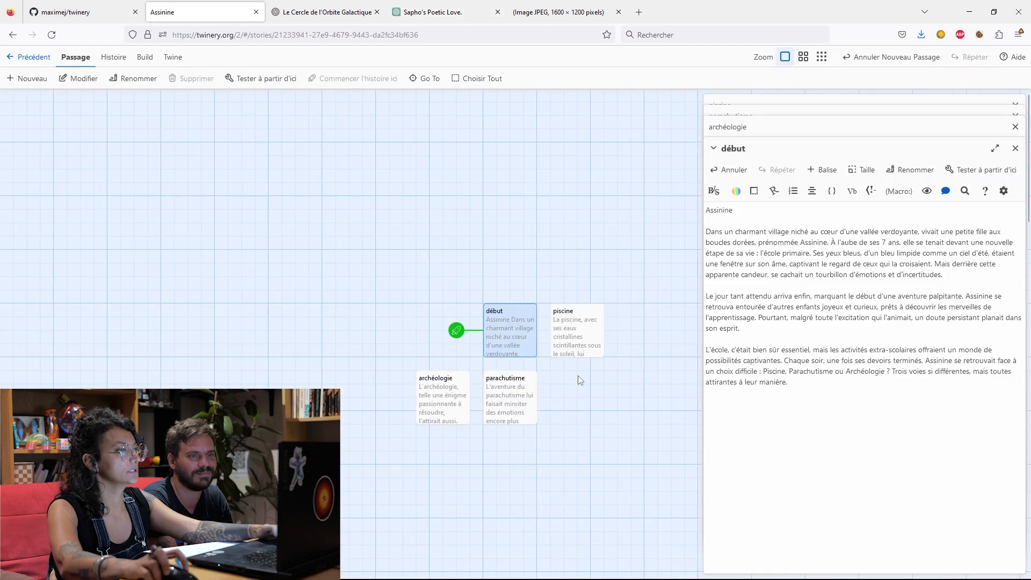
{"action": "left_click", "coordinate": [42, 81]}
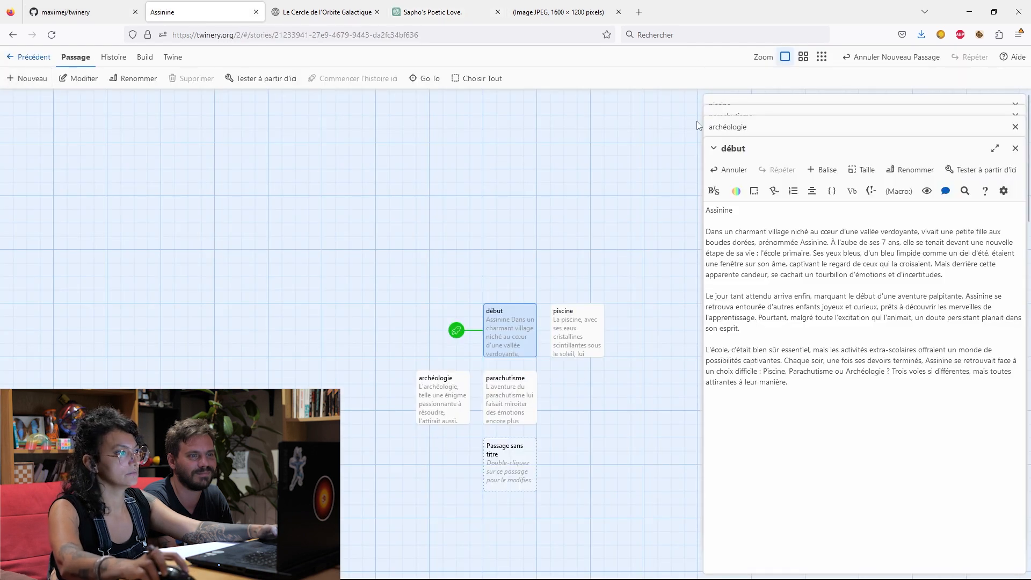
{"action": "left_click", "coordinate": [514, 456]}
{"action": "mouse_move", "coordinate": [810, 157]}
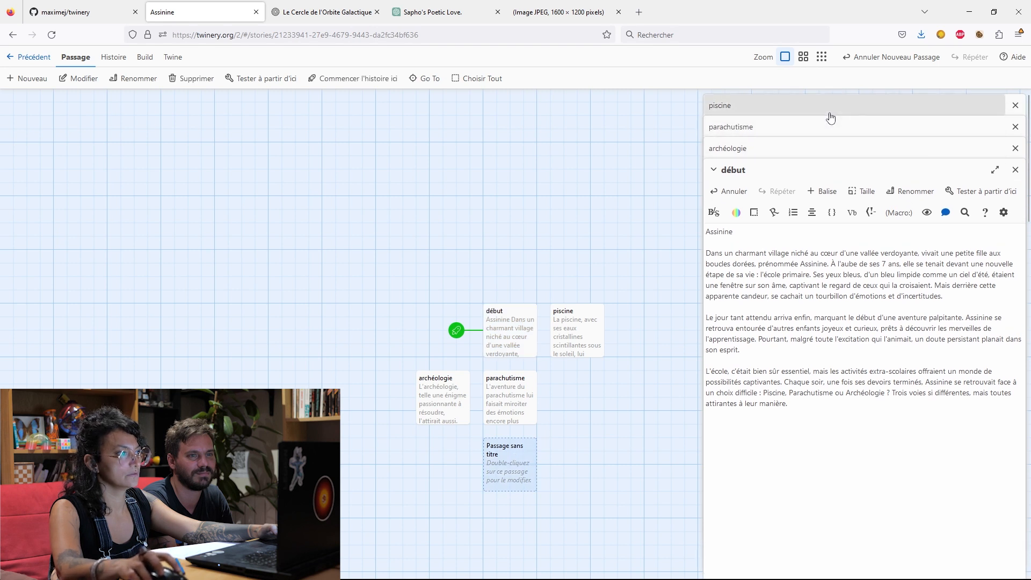
{"action": "double_click", "coordinate": [510, 457]}
Rename the untitled passage "fin" and paste the copied conclusion with the moral as its text.
{"action": "left_click", "coordinate": [910, 169]}
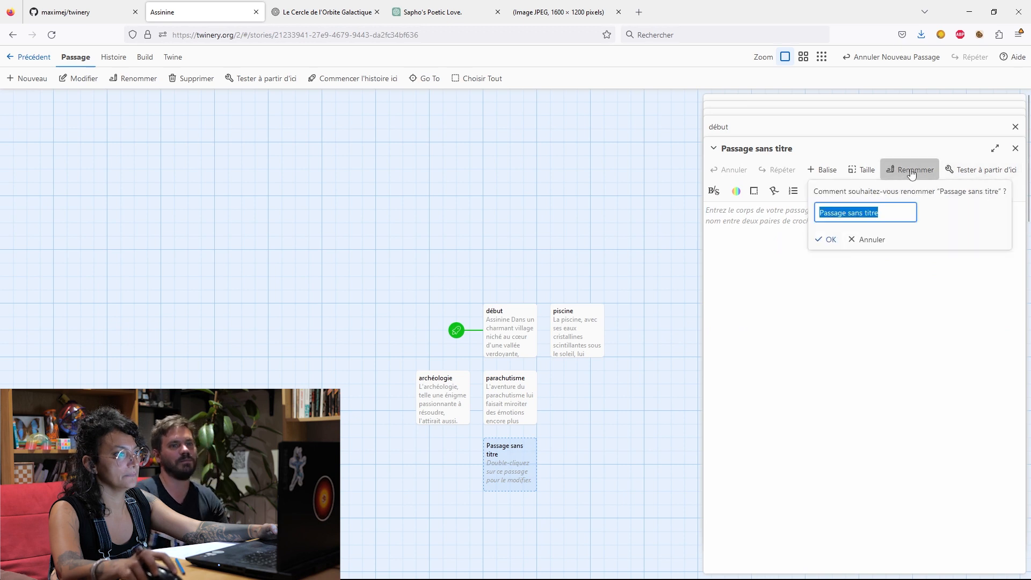
{"action": "key", "text": "BackSpace"}
{"action": "type", "text": "fin"}
{"action": "left_click", "coordinate": [827, 240]}
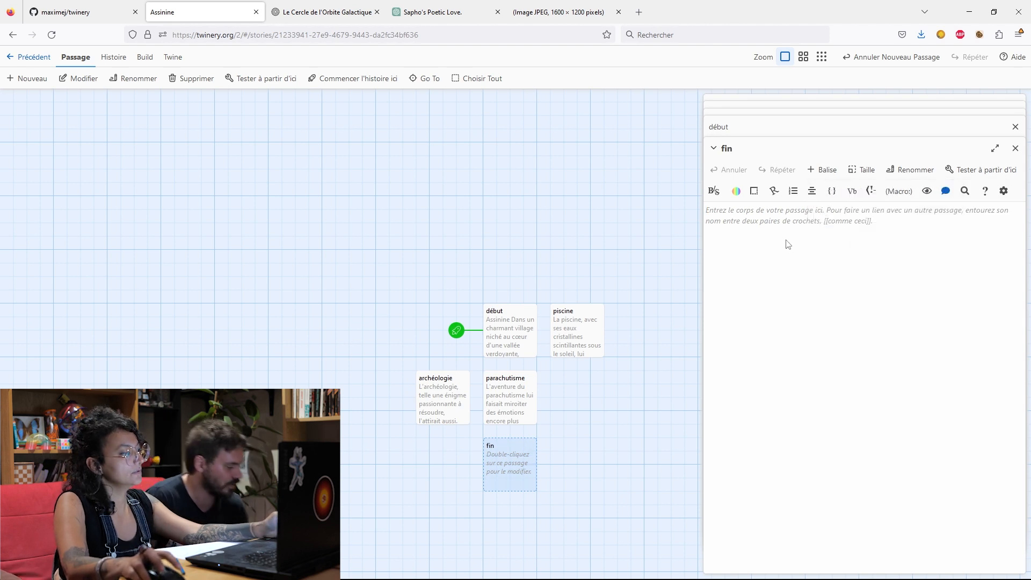
{"action": "key", "text": "ctrl+v"}
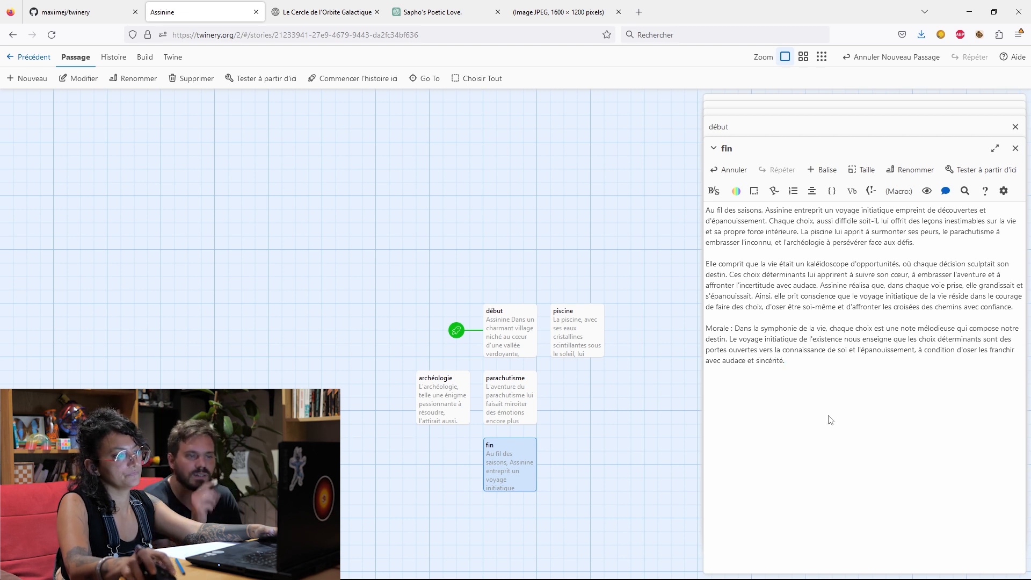
Move the "piscine" passage beside "parachutisme" in the row below "début", and open "début" for editing.
{"action": "left_click_drag", "start_coordinate": [564, 321], "coordinate": [568, 391]}
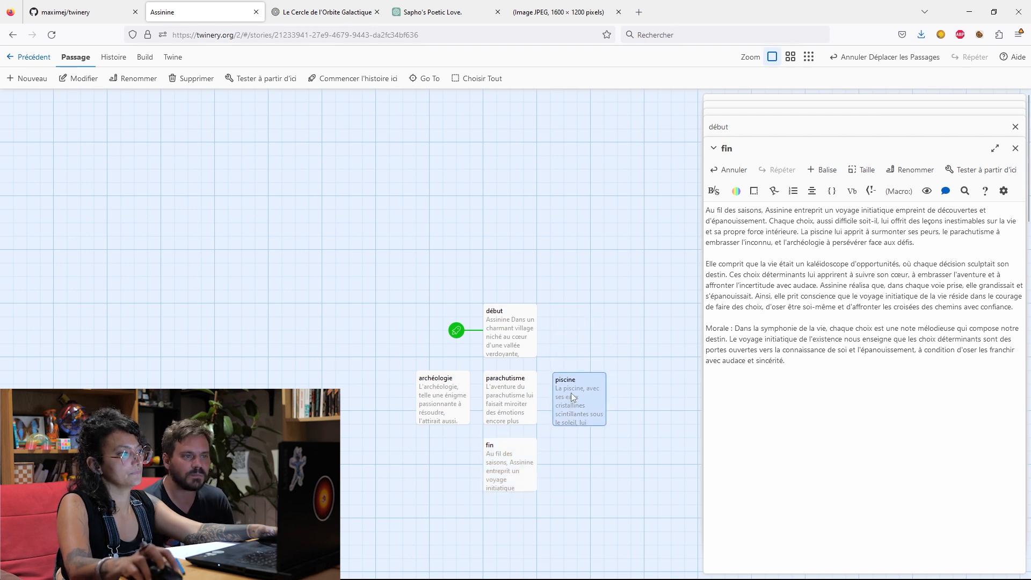
{"action": "left_click", "coordinate": [667, 382]}
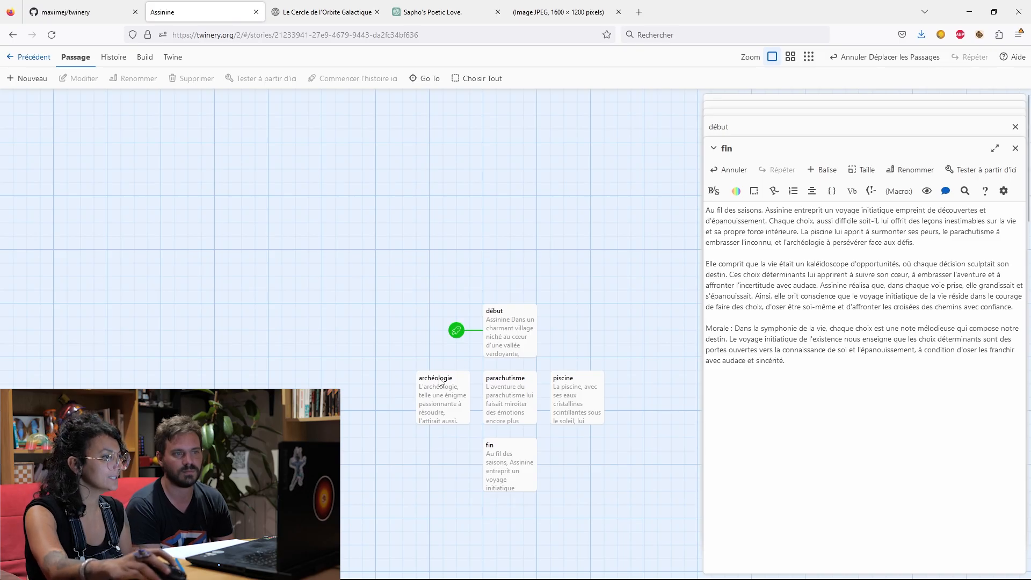
{"action": "double_click", "coordinate": [503, 344]}
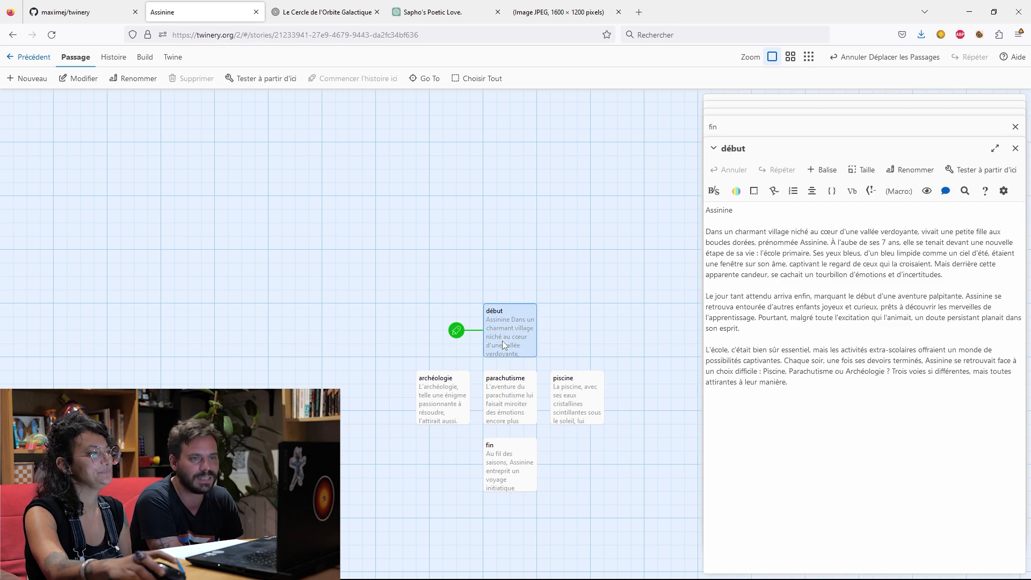
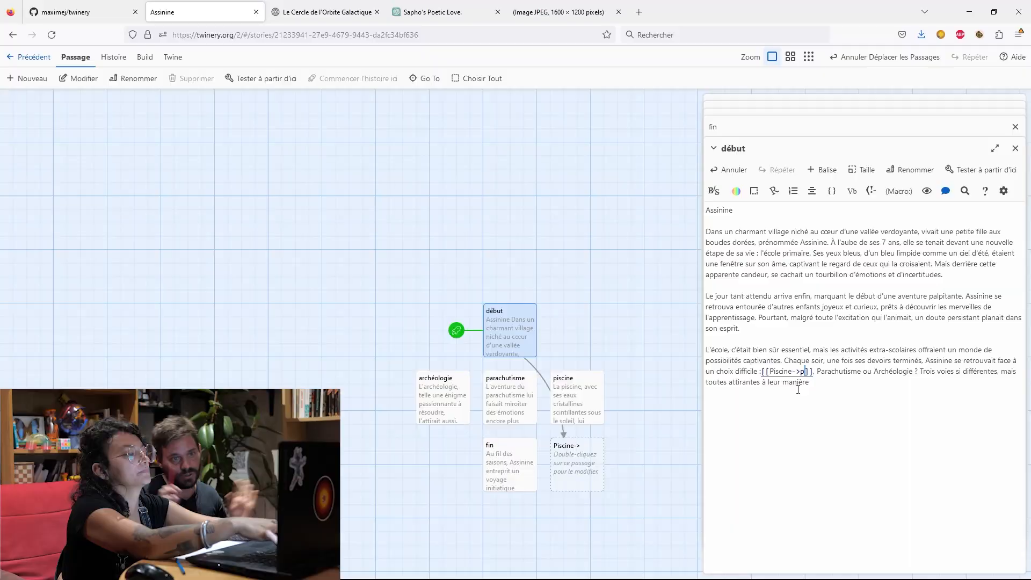
Complete the link [[Piscine->piscine]] in the last paragraph of the "début" passage.
{"action": "type", "text": "scine"}
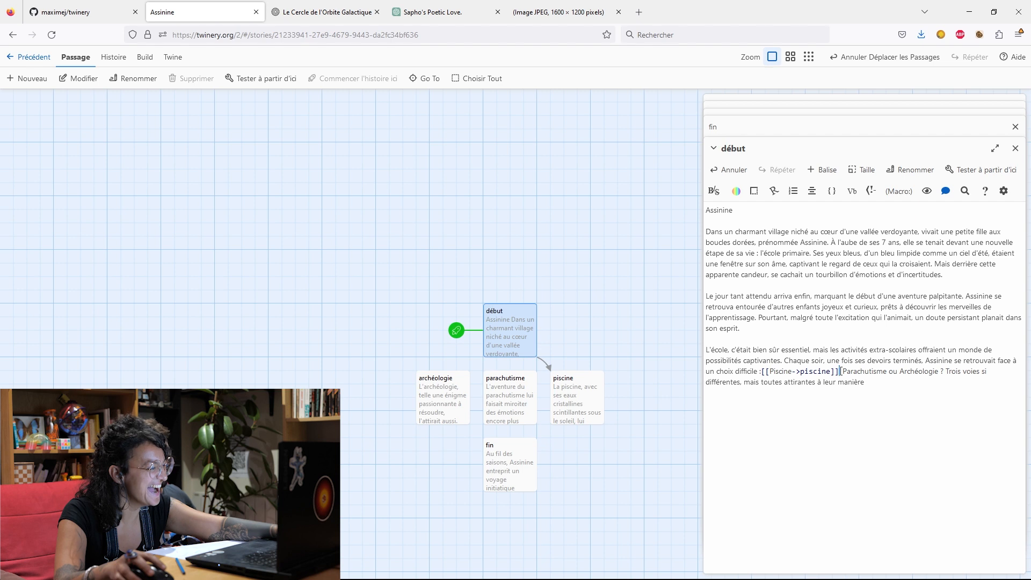
{"action": "type", "text": "("}
{"action": "key", "text": "BackSpace"}
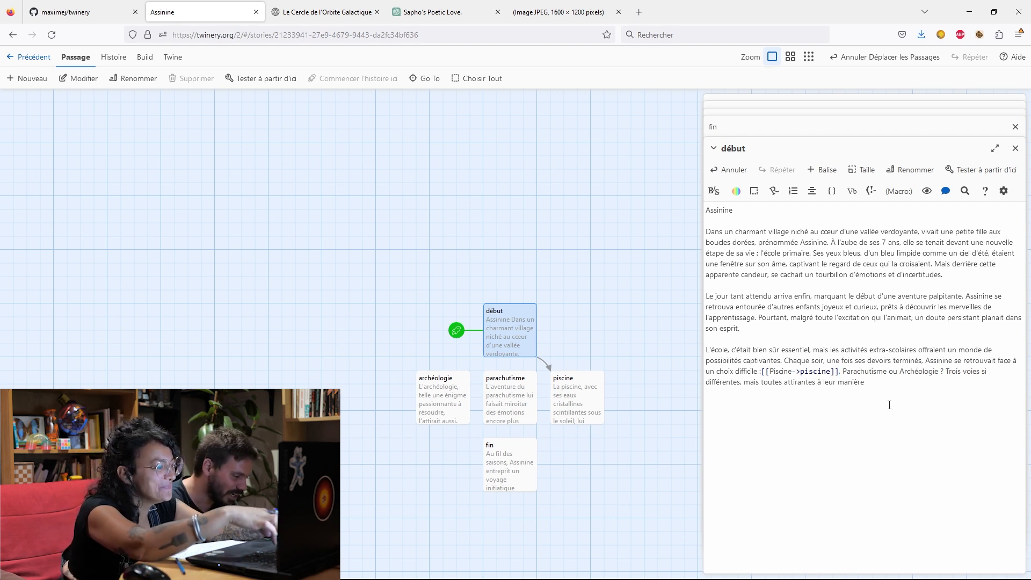
Turn "Parachutisme" in the last paragraph into the link [[Parachutisme->parachutisme]], removing the comma and space before the word.
{"action": "type", "text": "[["}
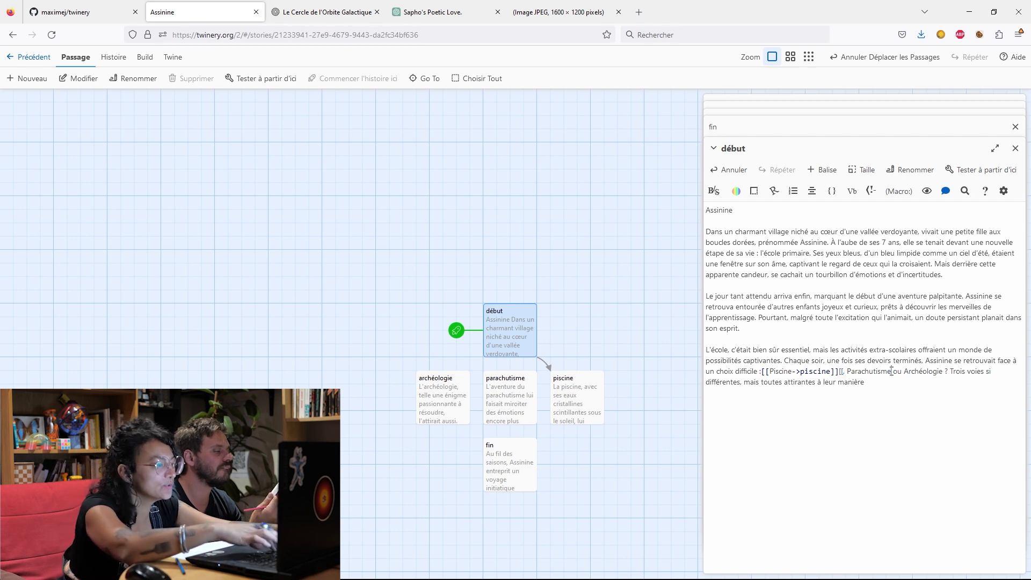
{"action": "type", "text": "]]"}
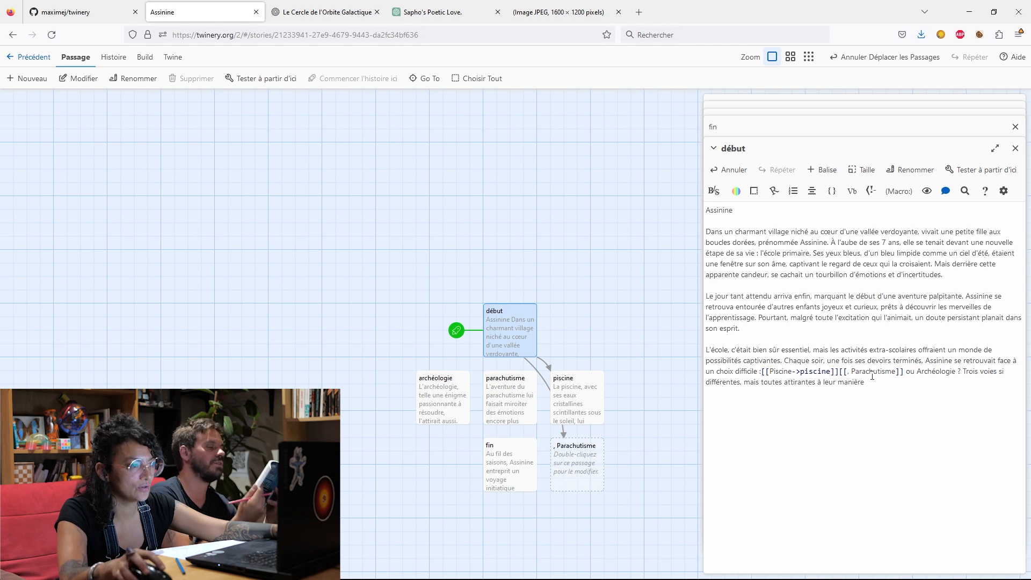
{"action": "left_click", "coordinate": [897, 372]}
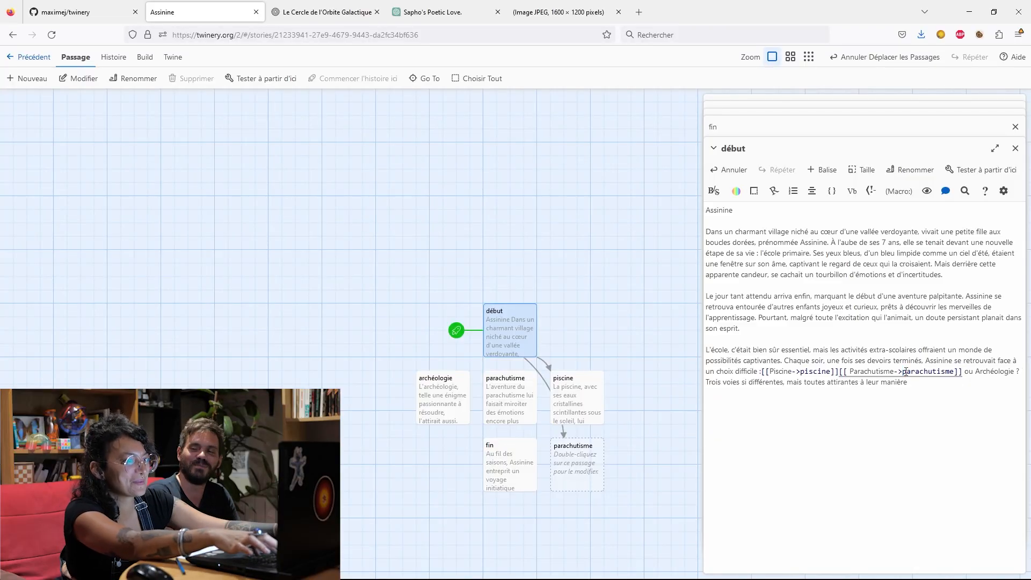
{"action": "left_click", "coordinate": [921, 381]}
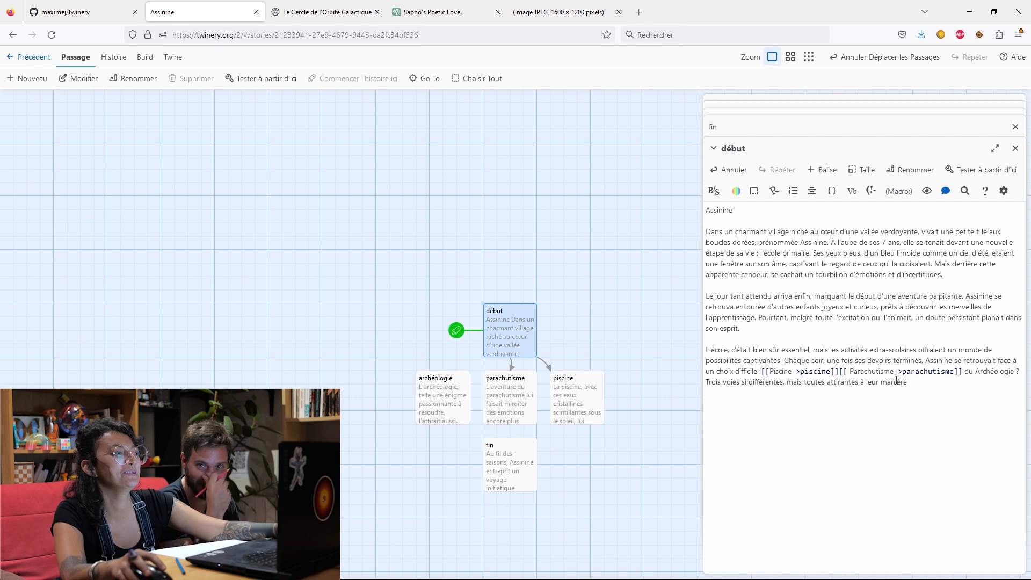
{"action": "left_click", "coordinate": [849, 371]}
{"action": "key", "text": "BackSpace"}
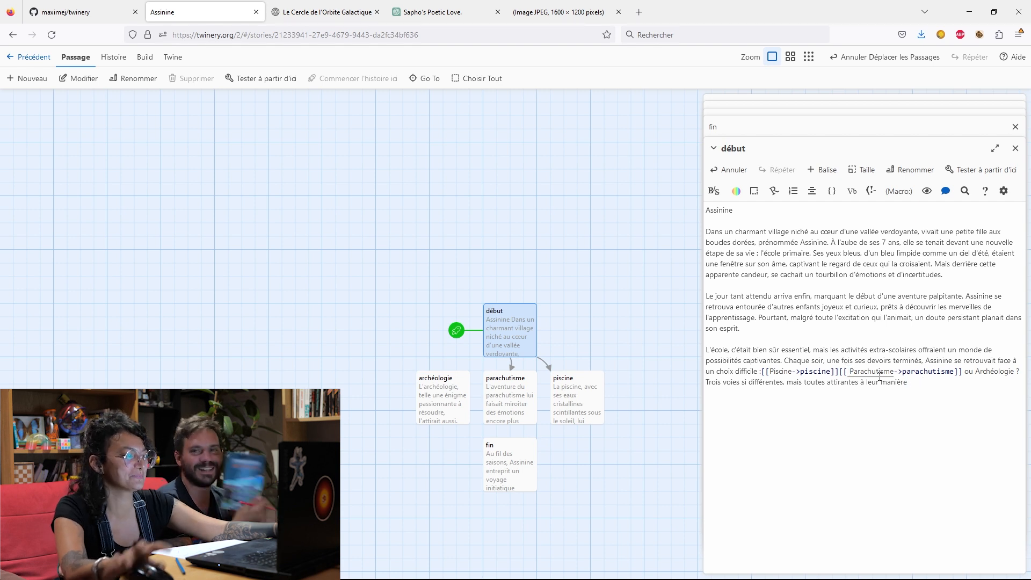
{"action": "key", "text": "BackSpace"}
{"action": "left_click", "coordinate": [951, 390]}
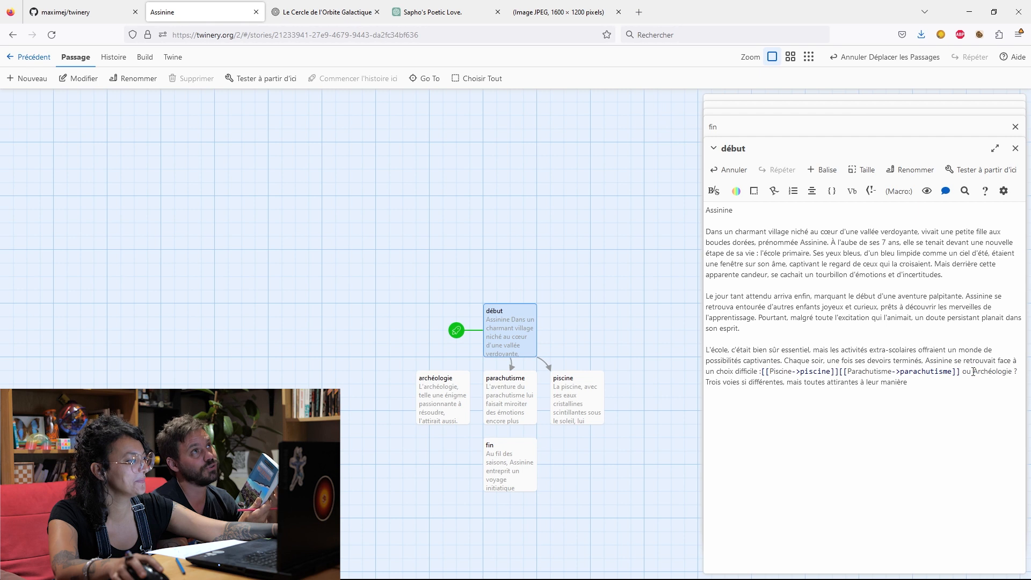
Insert the opening link brackets [[ directly before "Archéologie" in the last paragraph of "début".
{"action": "left_click", "coordinate": [972, 371]}
{"action": "key", "text": "alt"}
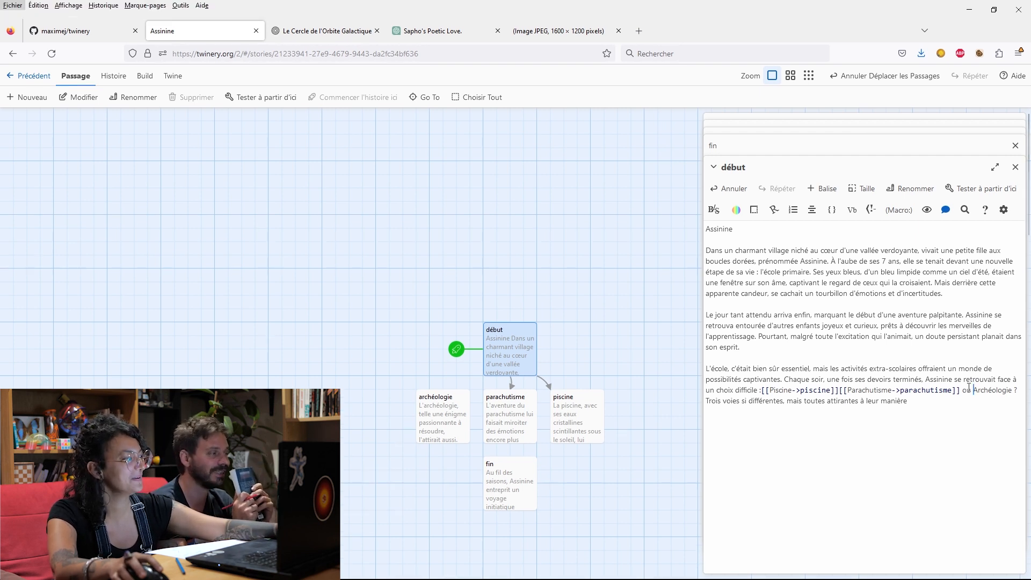
{"action": "key", "text": "Escape"}
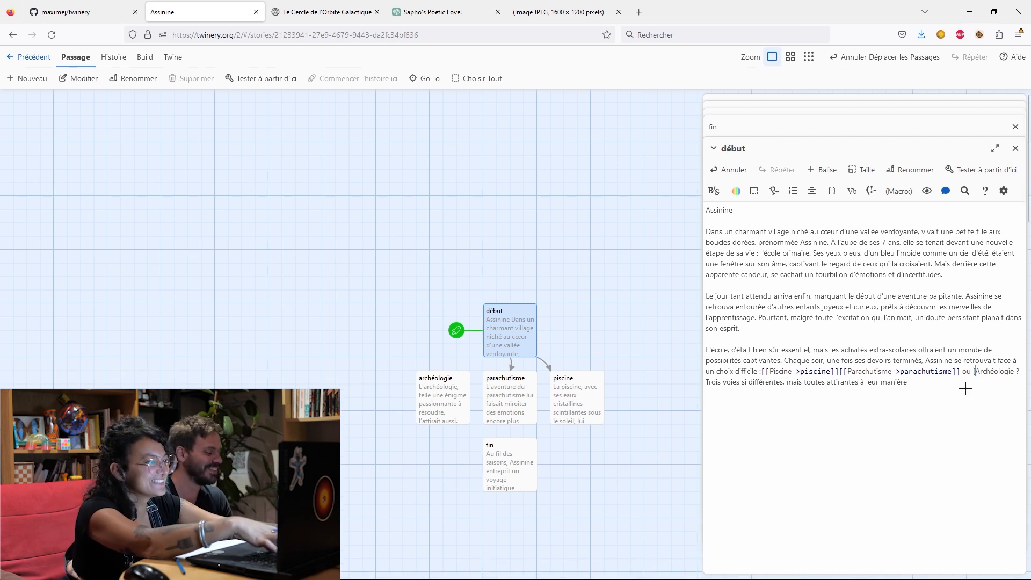
{"action": "type", "text": "[["}
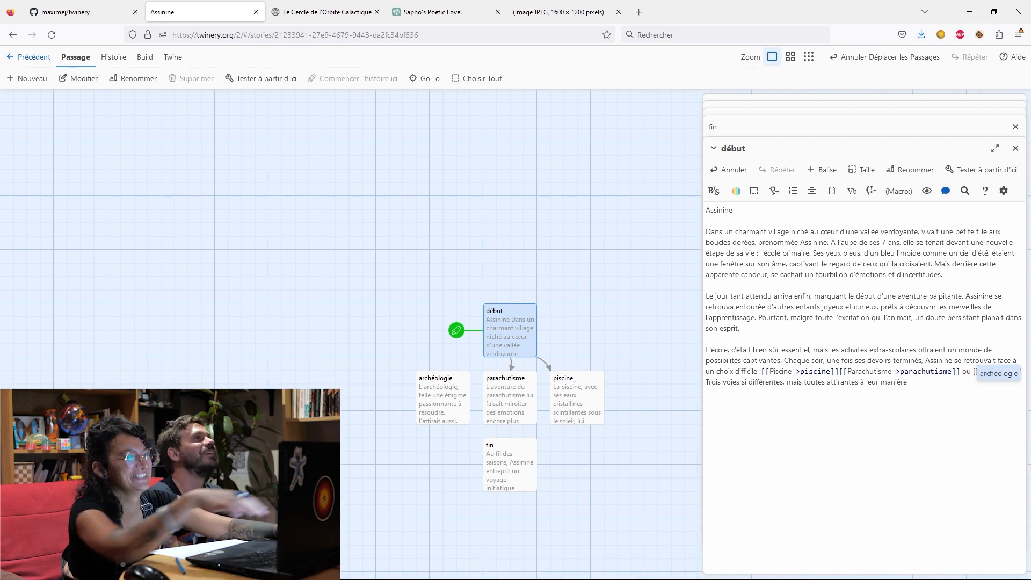
{"action": "left_click", "coordinate": [989, 394]}
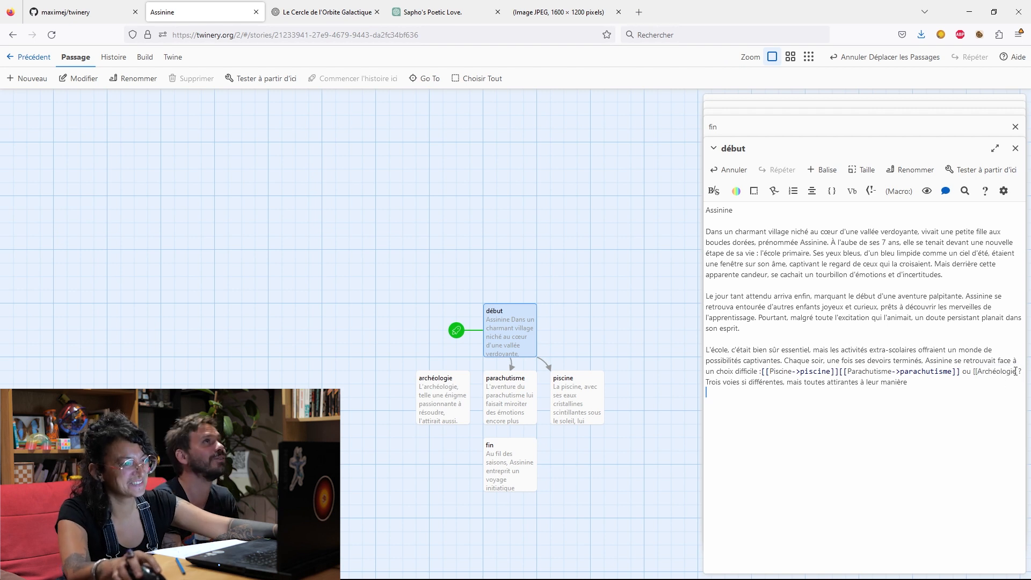
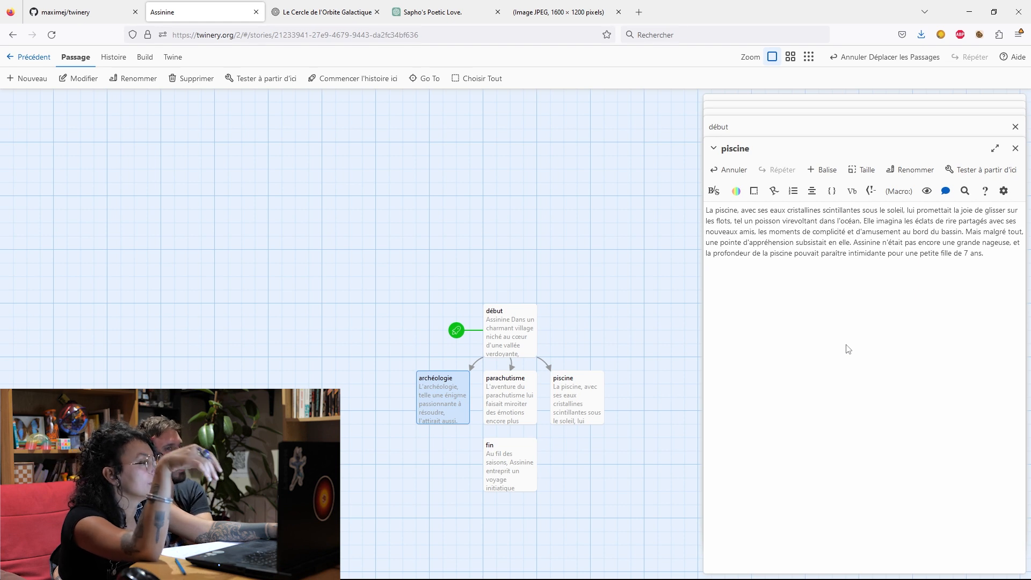
Copy the link [[Piscine->piscine]] with its preceding colon from "début" onto a new line at the end of the "archéologie" passage.
{"action": "double_click", "coordinate": [510, 340]}
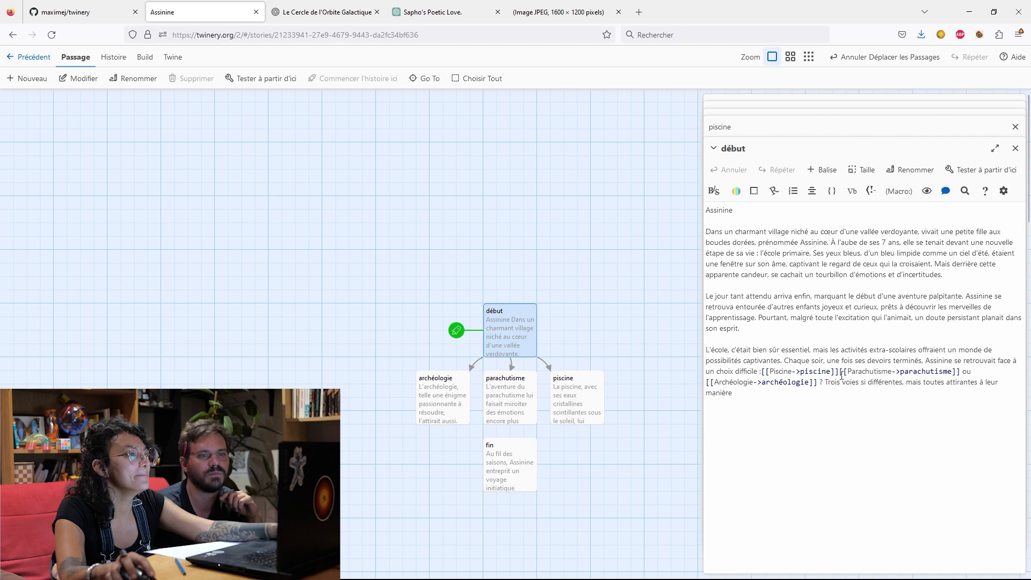
{"action": "left_click_drag", "start_coordinate": [839, 370], "coordinate": [761, 375]}
{"action": "key", "text": "ctrl+c"}
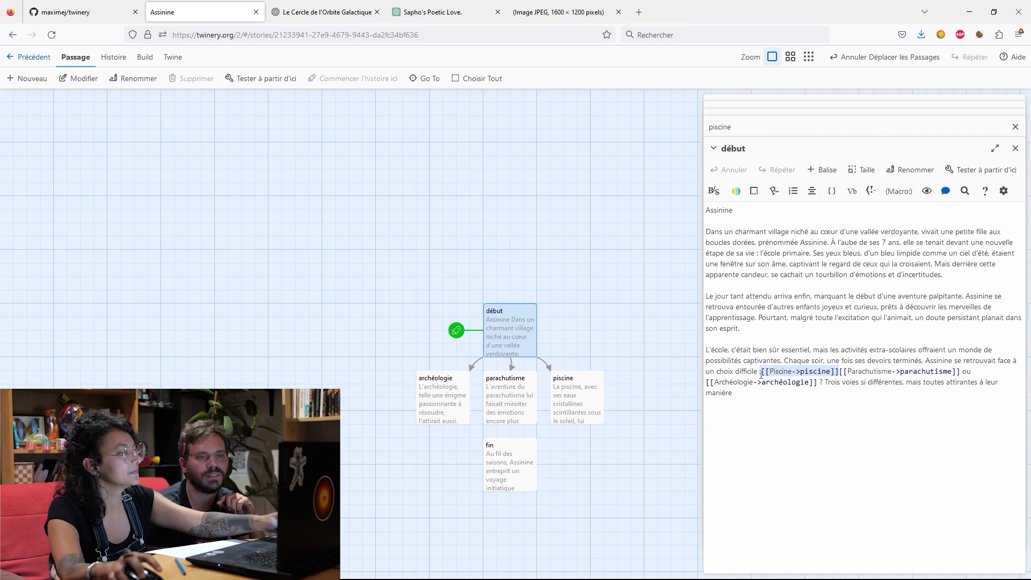
{"action": "double_click", "coordinate": [433, 400]}
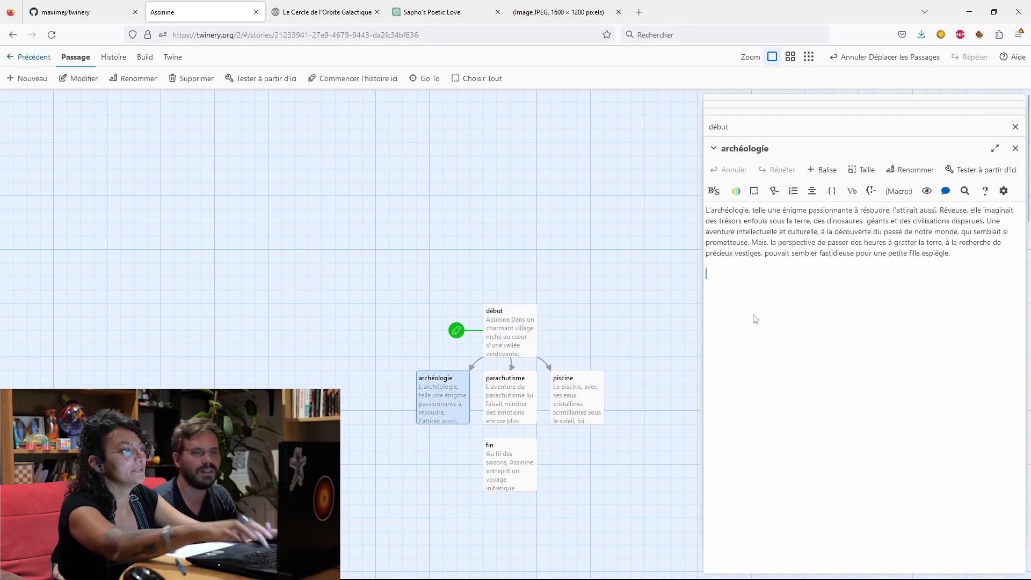
{"action": "key", "text": "Return"}
{"action": "key", "text": "ctrl+v"}
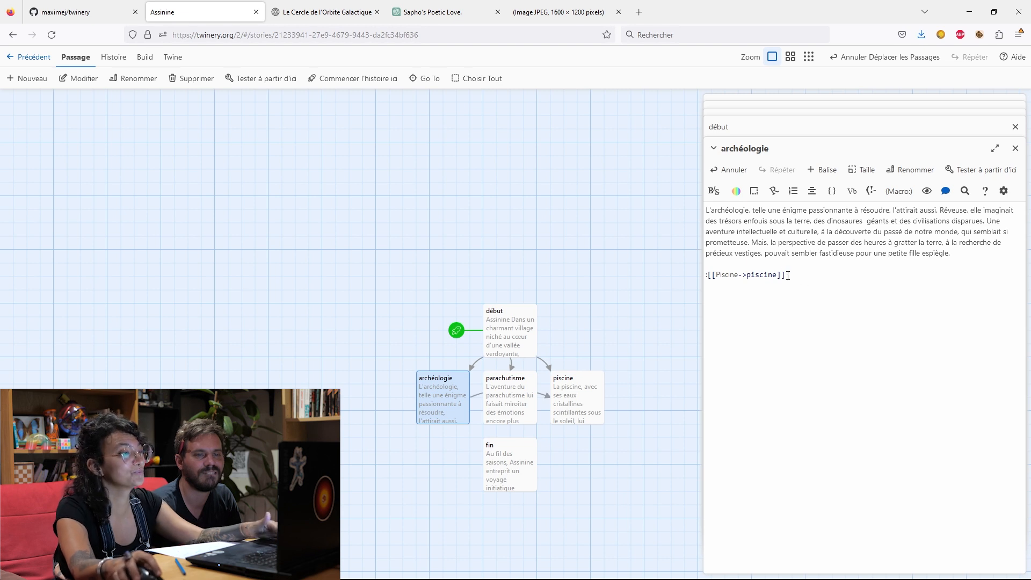
Change the target of the pasted link in "archéologie" to fin.
{"action": "left_click", "coordinate": [777, 275]}
{"action": "left_click_drag", "start_coordinate": [777, 274], "coordinate": [748, 277]}
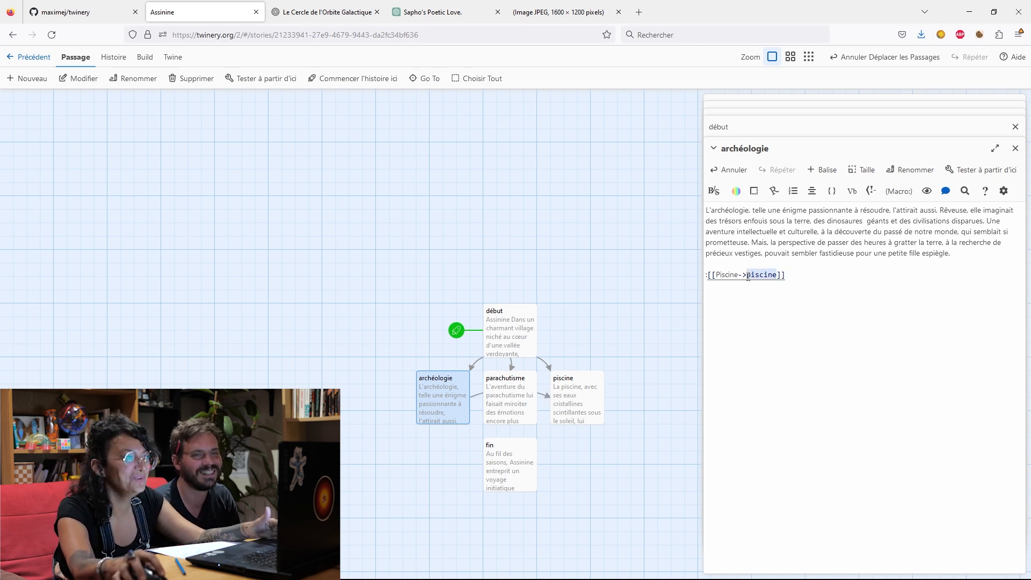
{"action": "type", "text": "fin"}
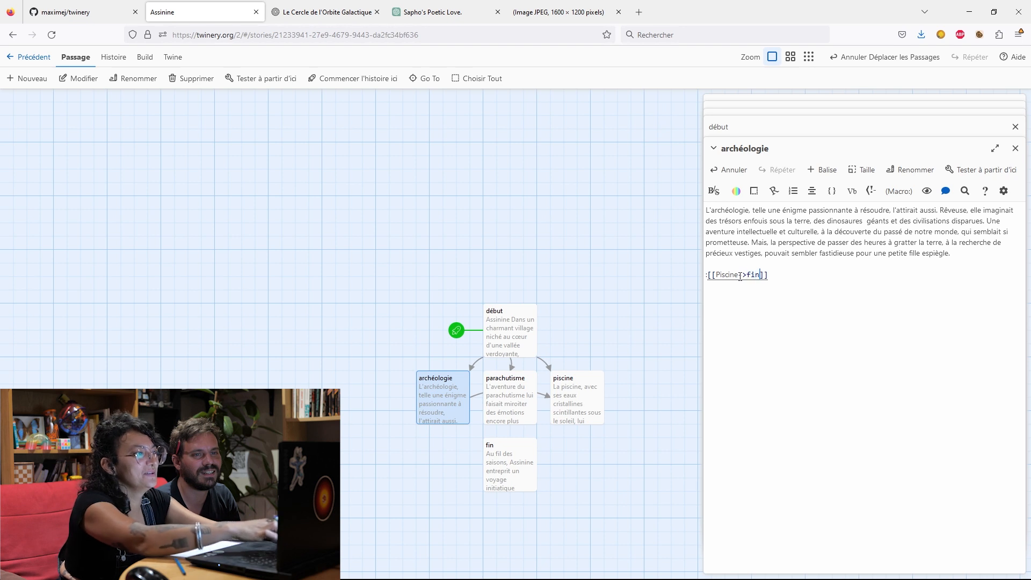
{"action": "key", "text": "BackSpace"}
{"action": "double_click", "coordinate": [511, 404]}
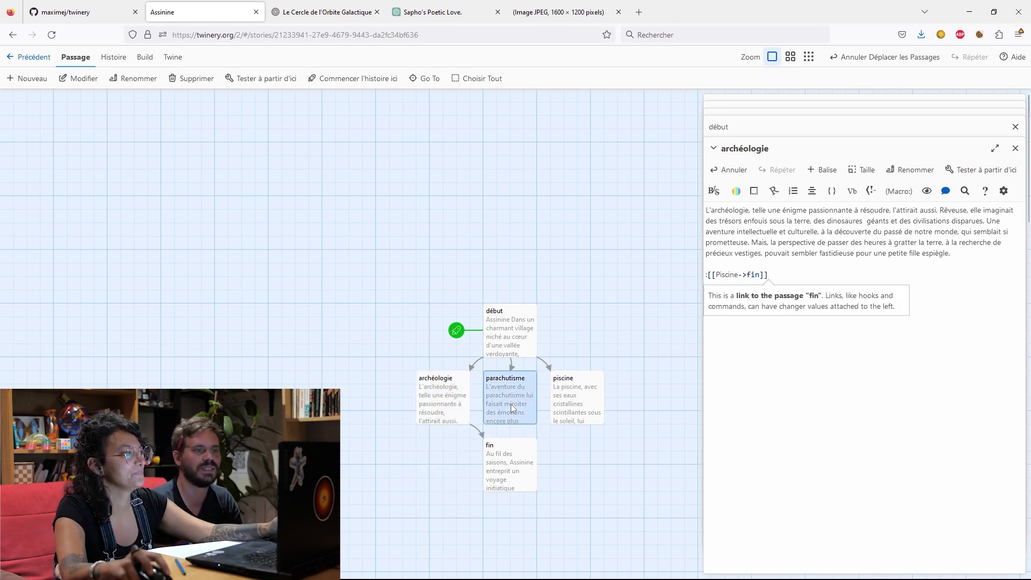
{"action": "double_click", "coordinate": [514, 322]}
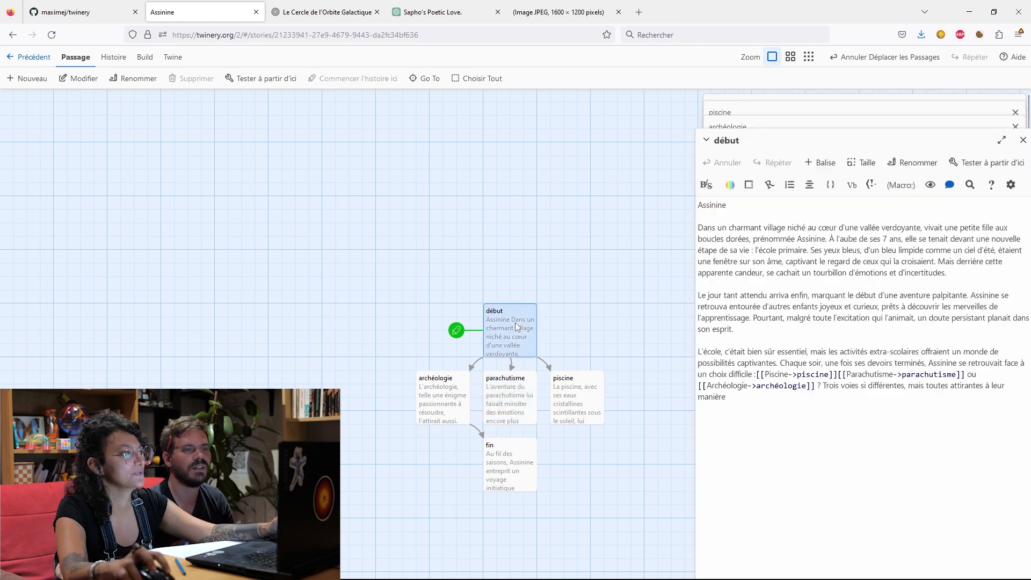
{"action": "double_click", "coordinate": [445, 408]}
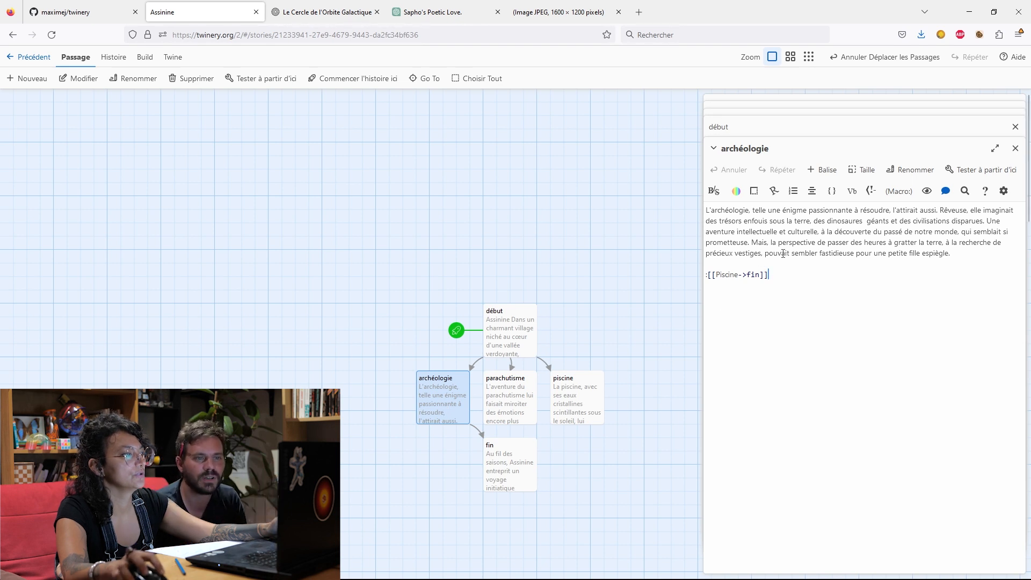
Delete the label "Piscine" and the leading colon in "archéologie", reducing the link to [[->fin]].
{"action": "left_click_drag", "start_coordinate": [738, 275], "coordinate": [715, 275]}
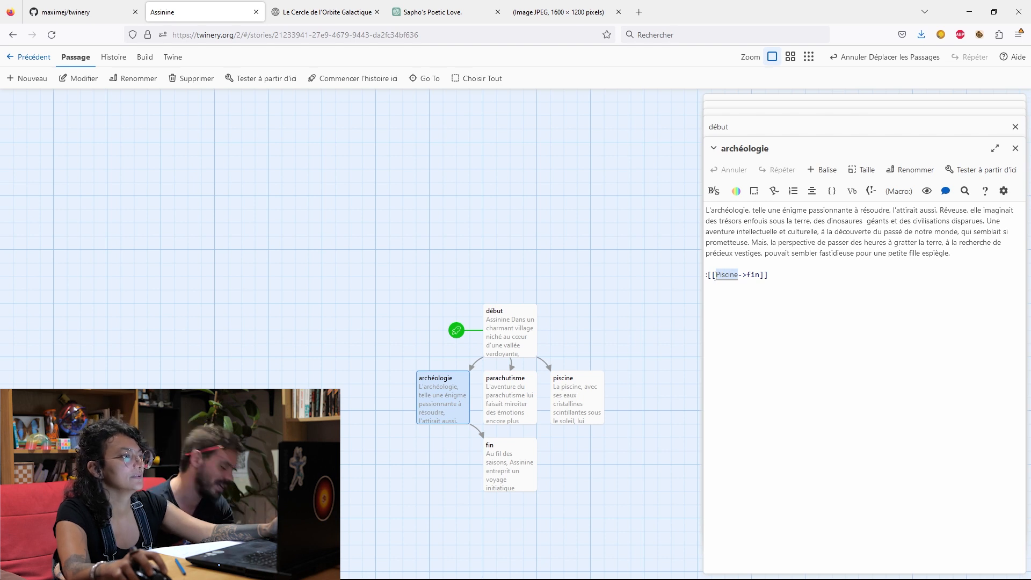
{"action": "left_click", "coordinate": [717, 276]}
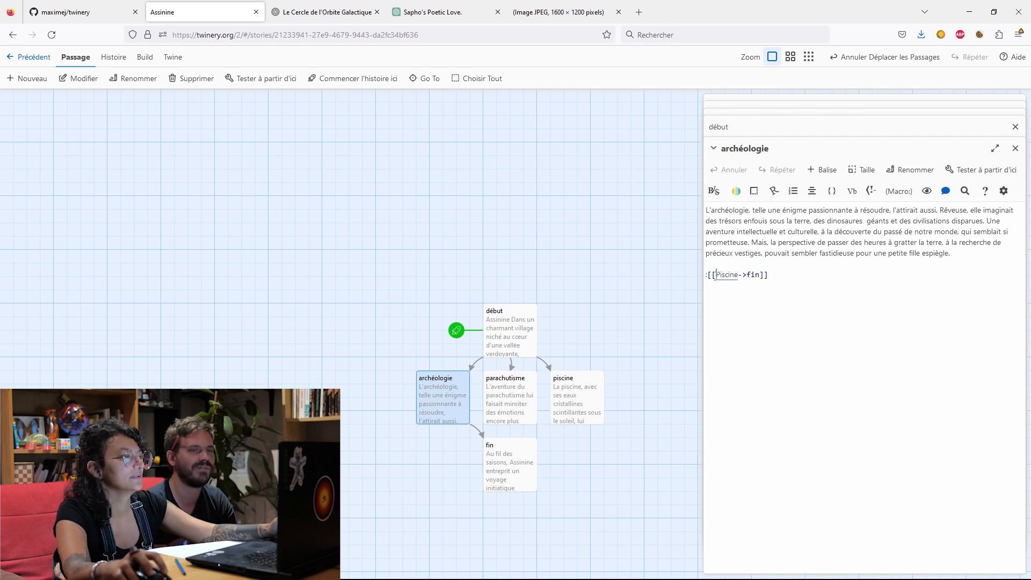
{"action": "left_click", "coordinate": [739, 274]}
{"action": "left_click_drag", "start_coordinate": [738, 275], "coordinate": [717, 276]}
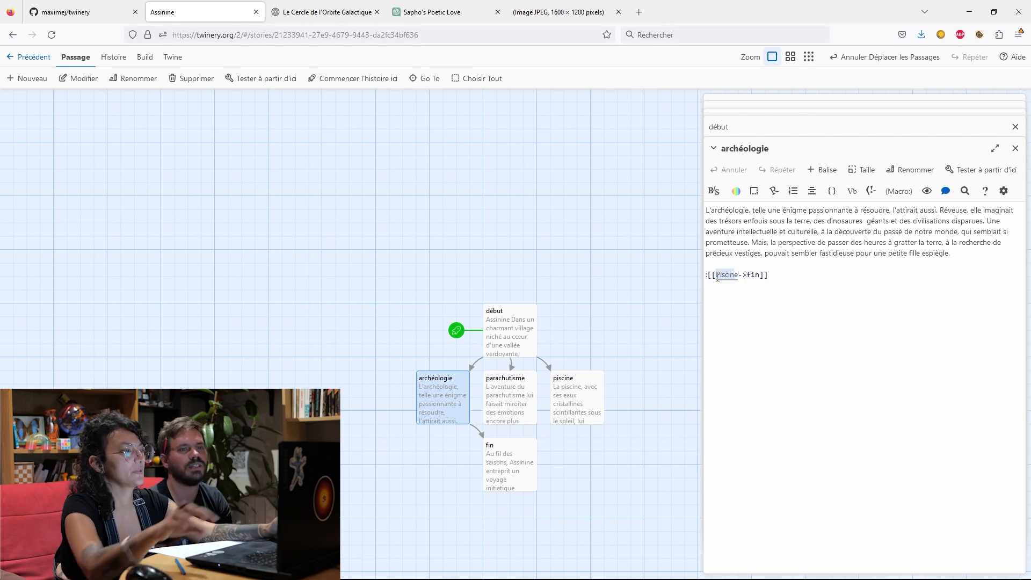
{"action": "key", "text": "BackSpace"}
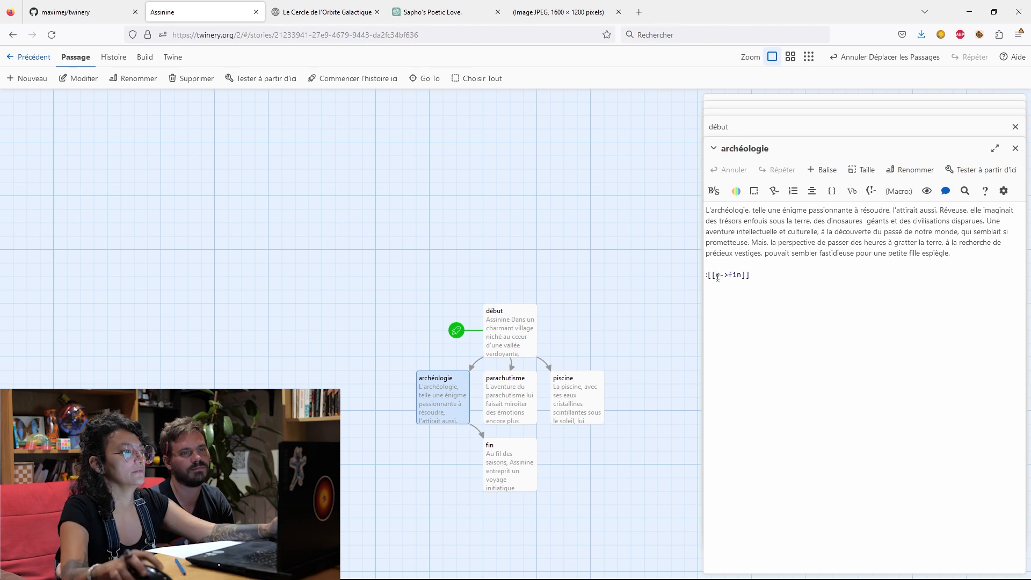
{"action": "left_click", "coordinate": [709, 274]}
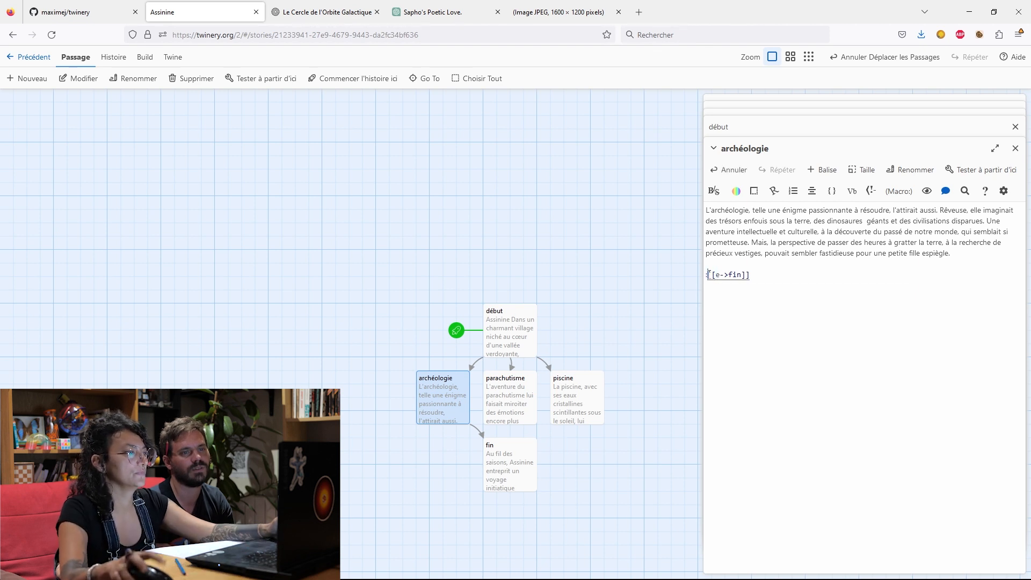
{"action": "key", "text": "BackSpace"}
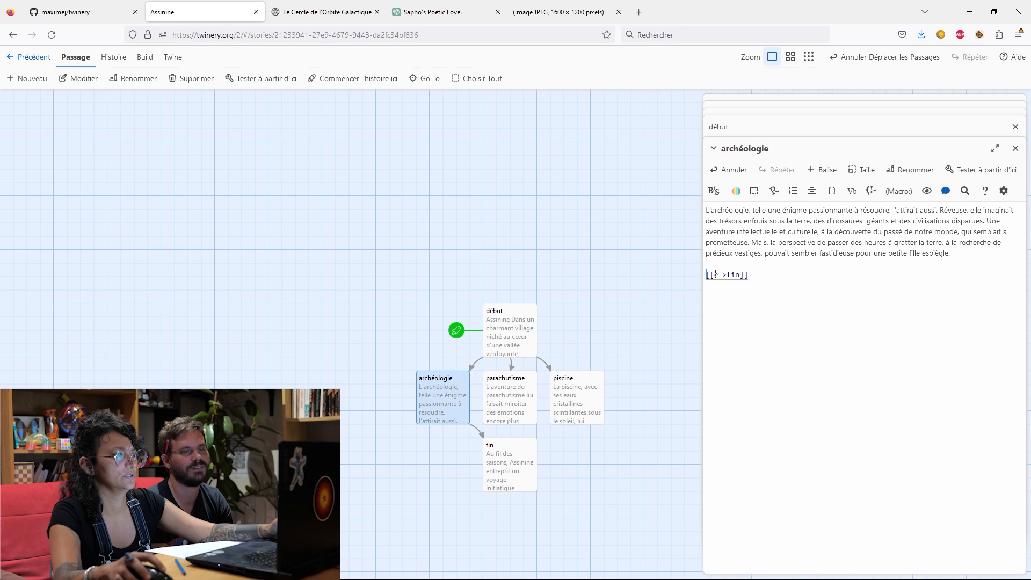
{"action": "left_click", "coordinate": [718, 275]}
{"action": "key", "text": "BackSpace"}
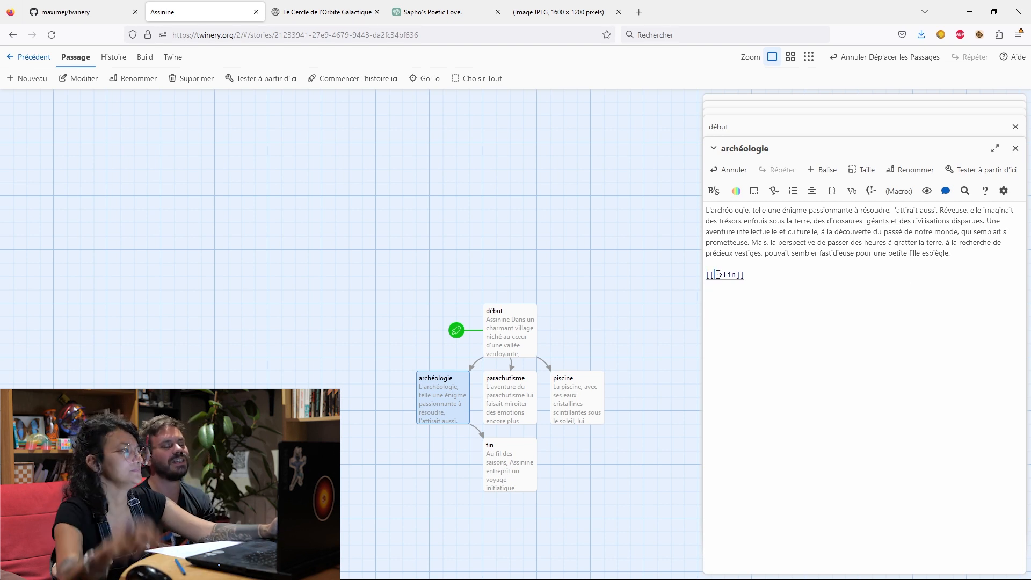
Switch to the ChatGPT conversation and copy the text from "Mais au fond d'elle-même" to "prête à laisser l'aventure commencer.".
{"action": "left_click", "coordinate": [452, 16]}
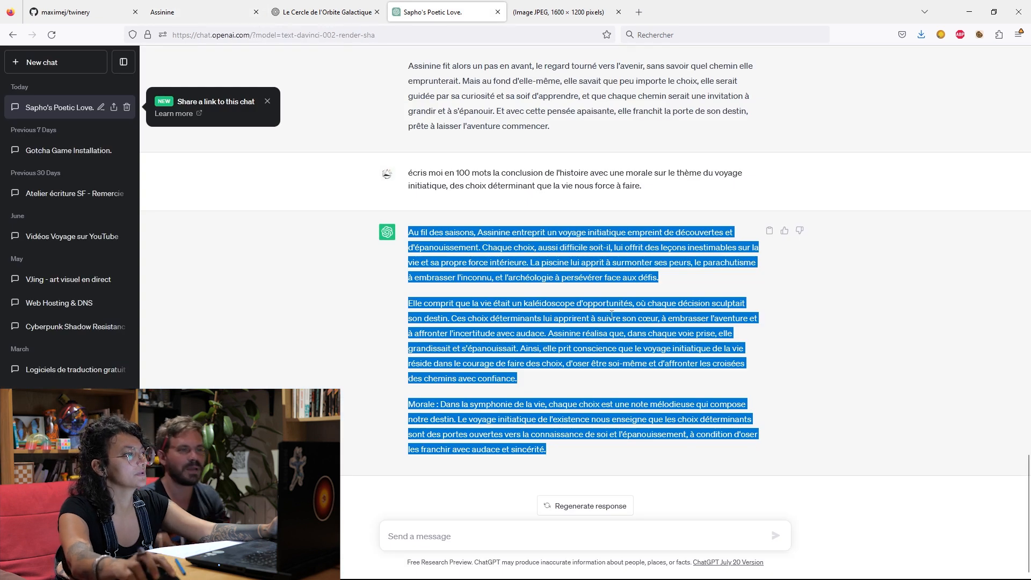
{"action": "left_click", "coordinate": [493, 539]}
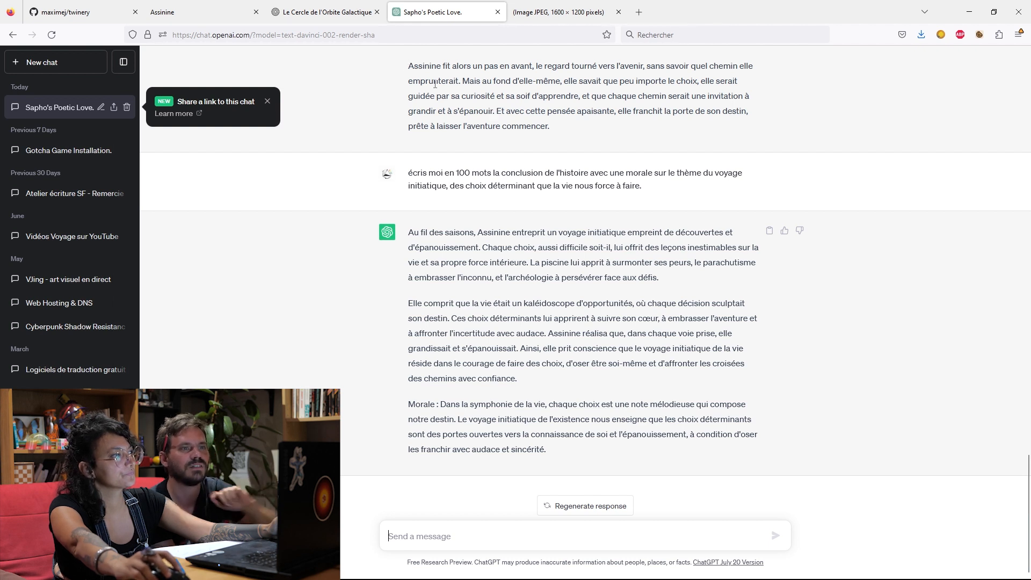
{"action": "left_click_drag", "start_coordinate": [462, 80], "coordinate": [615, 123]}
{"action": "key", "text": "ctrl+c"}
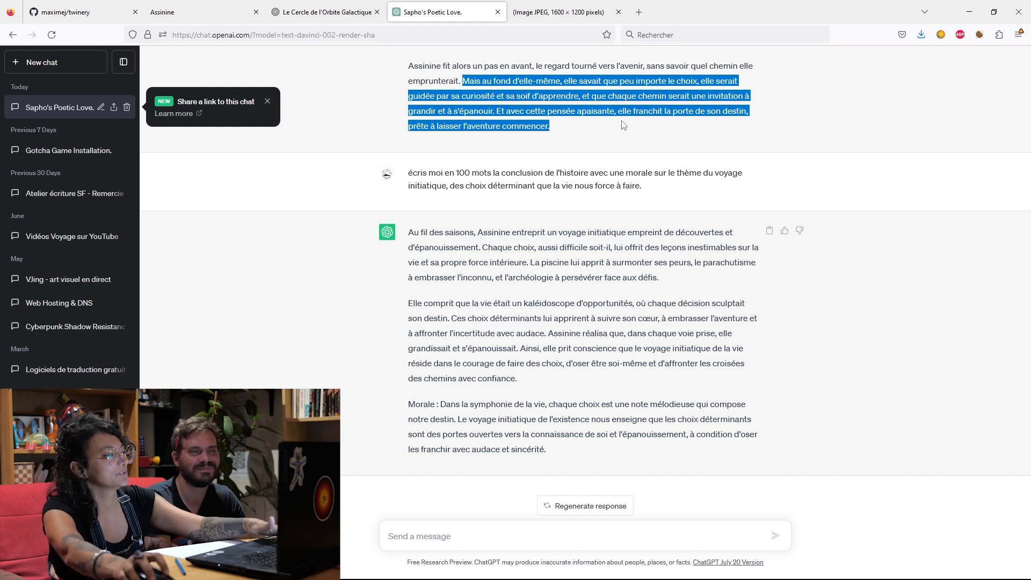
Return to the Twine story and paste the copied sentences as the label of the fin link in "archéologie".
{"action": "left_click", "coordinate": [303, 15]}
{"action": "left_click", "coordinate": [220, 14]}
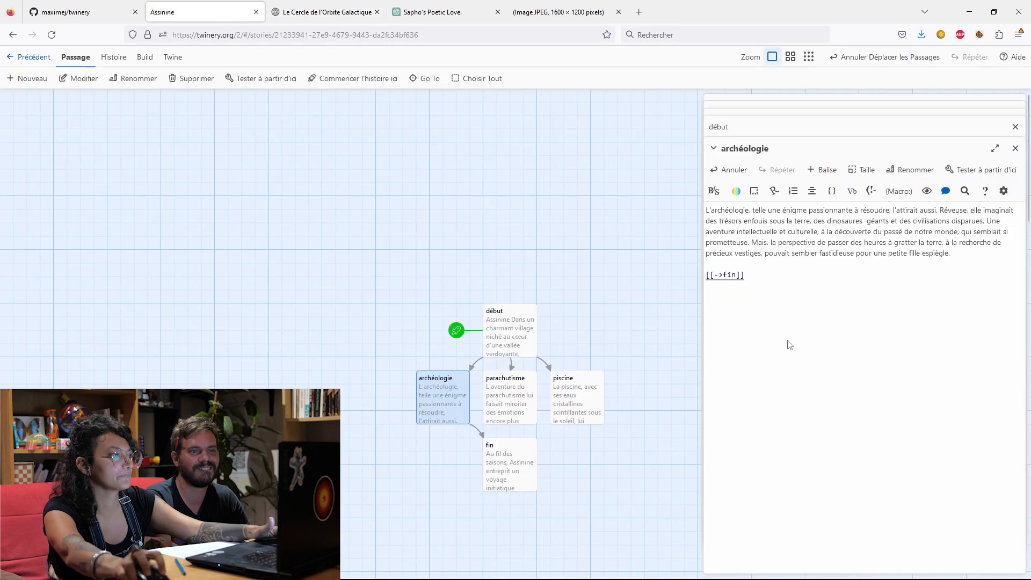
{"action": "left_click", "coordinate": [713, 275]}
{"action": "key", "text": "ctrl+v"}
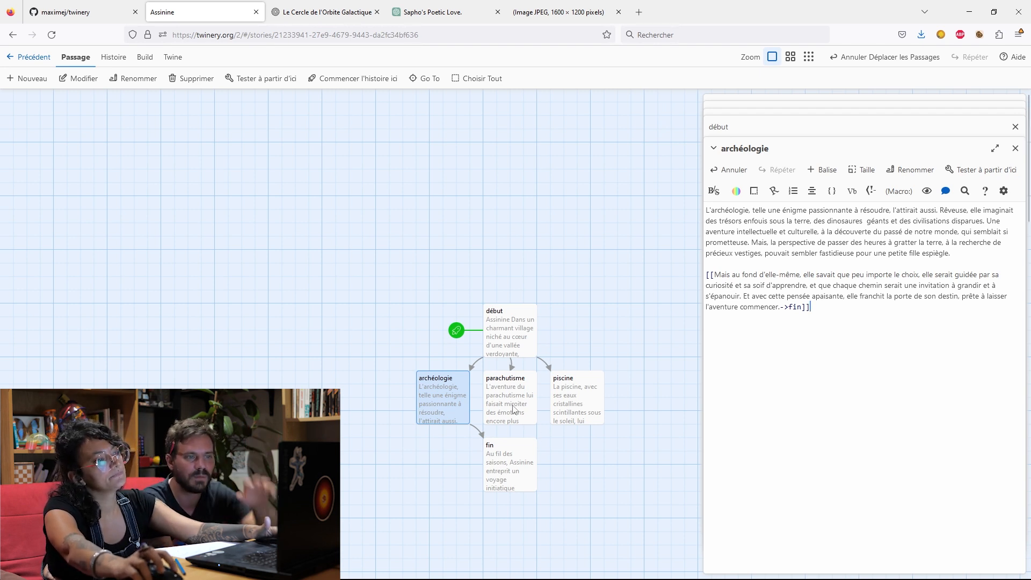
Copy the complete fin link from "archéologie" to the end of "parachutisme", separated from the text by a blank line.
{"action": "left_click_drag", "start_coordinate": [810, 307], "coordinate": [708, 274]}
{"action": "key", "text": "ctrl+c"}
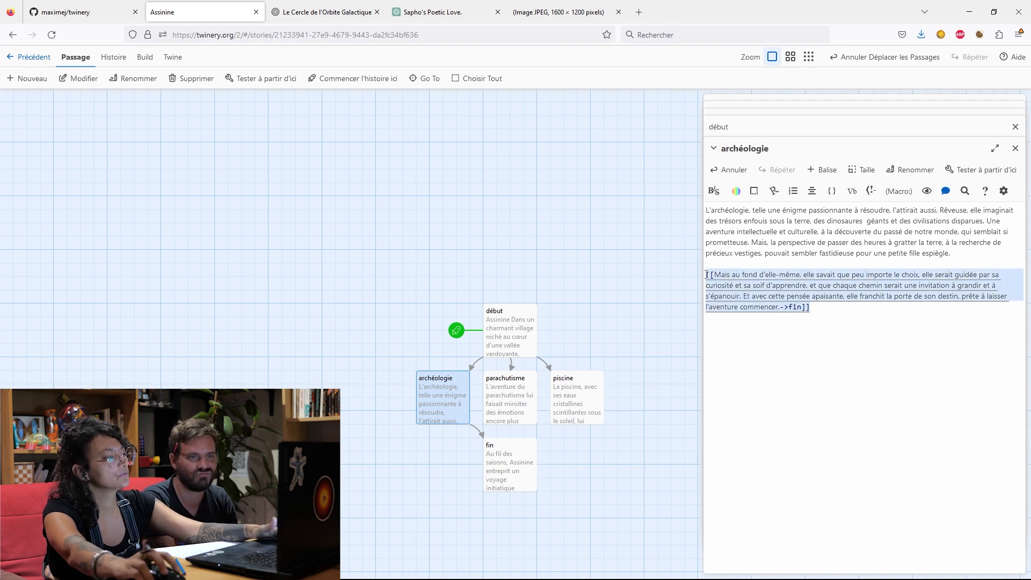
{"action": "double_click", "coordinate": [501, 392]}
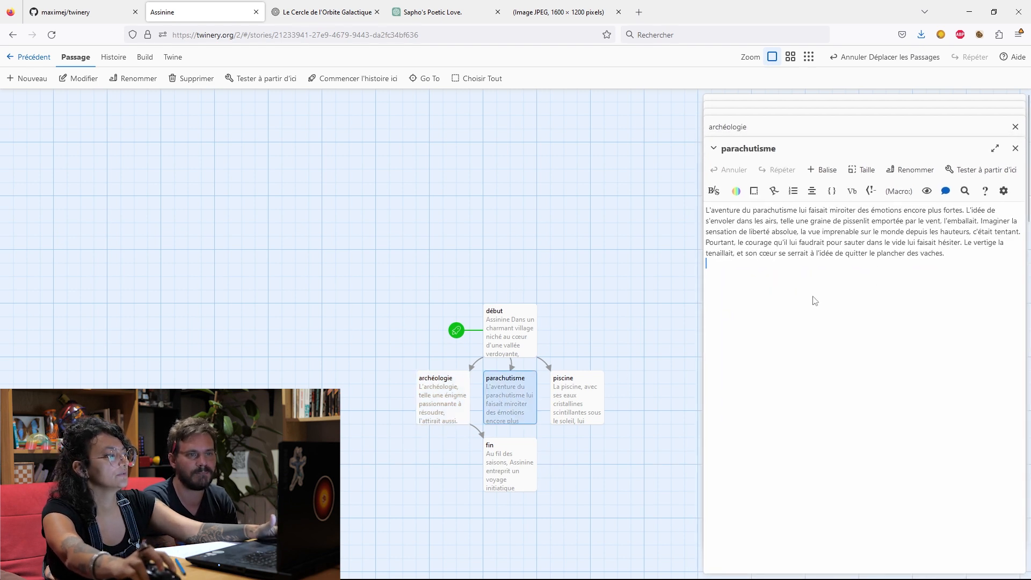
{"action": "key", "text": "ctrl+v"}
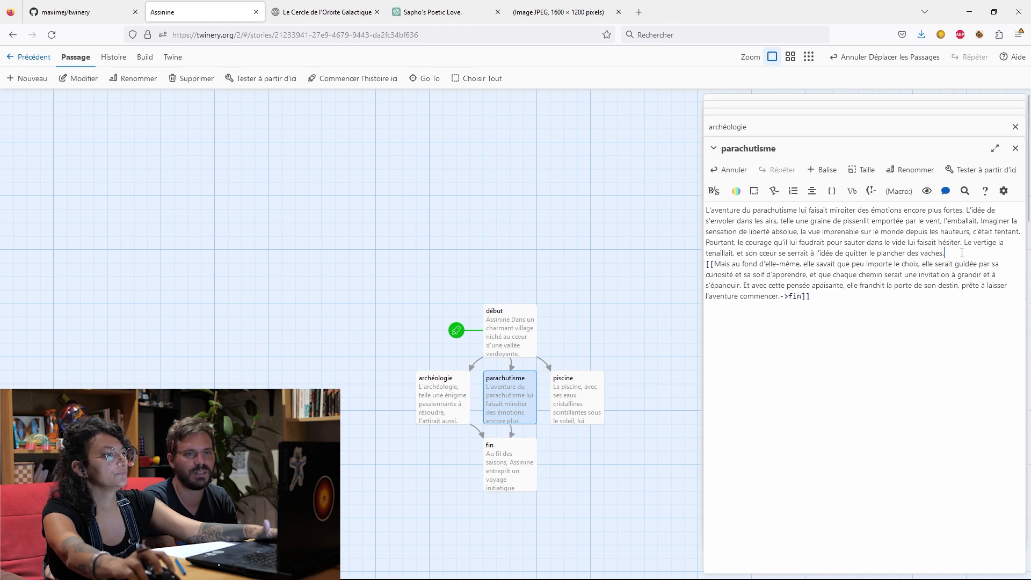
{"action": "key", "text": "Return"}
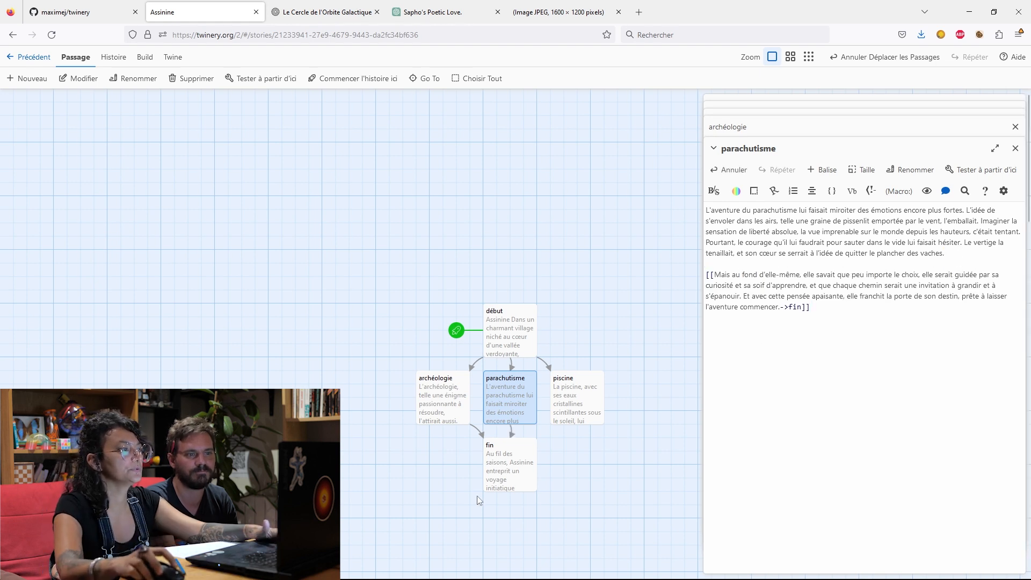
Paste the same fin link at the end of the "piscine" passage, below a blank line.
{"action": "left_click", "coordinate": [560, 412]}
{"action": "double_click", "coordinate": [576, 401]}
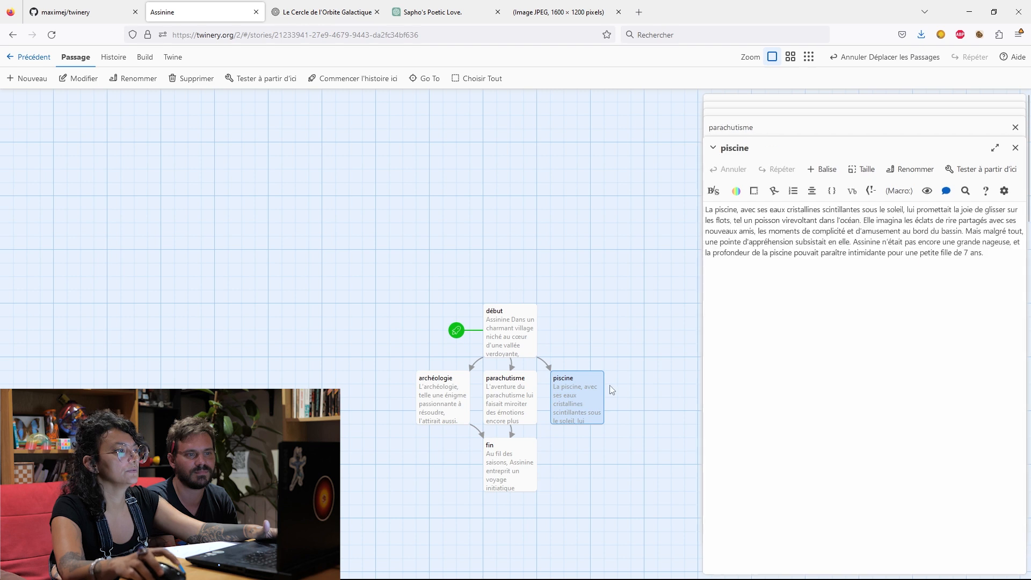
{"action": "key", "text": "ctrl+v"}
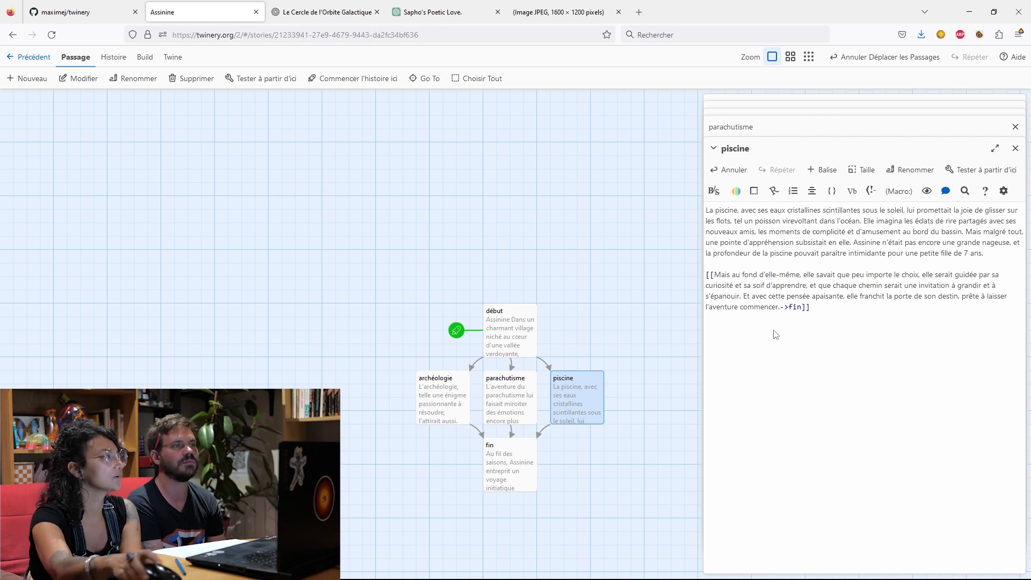
Play the story, follow the Piscine branch through to the conclusion, and go back to the opening passage.
{"action": "left_click", "coordinate": [144, 57]}
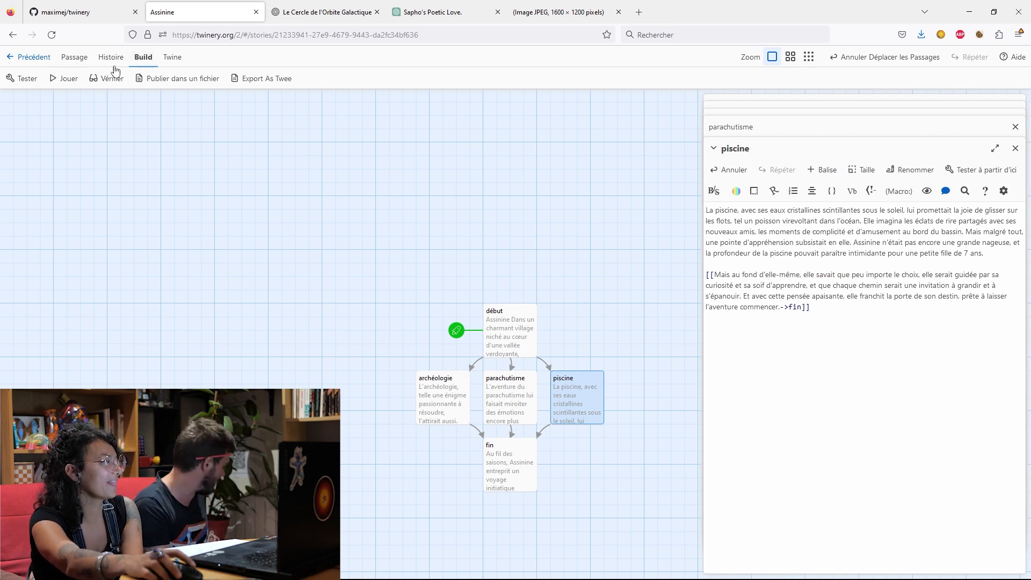
{"action": "left_click", "coordinate": [64, 80]}
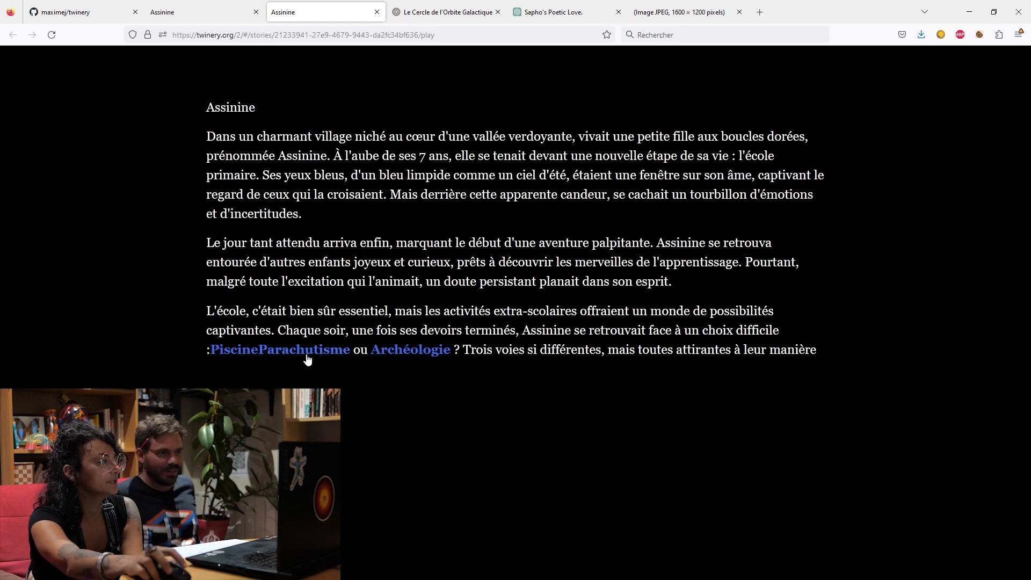
{"action": "left_click", "coordinate": [239, 350]}
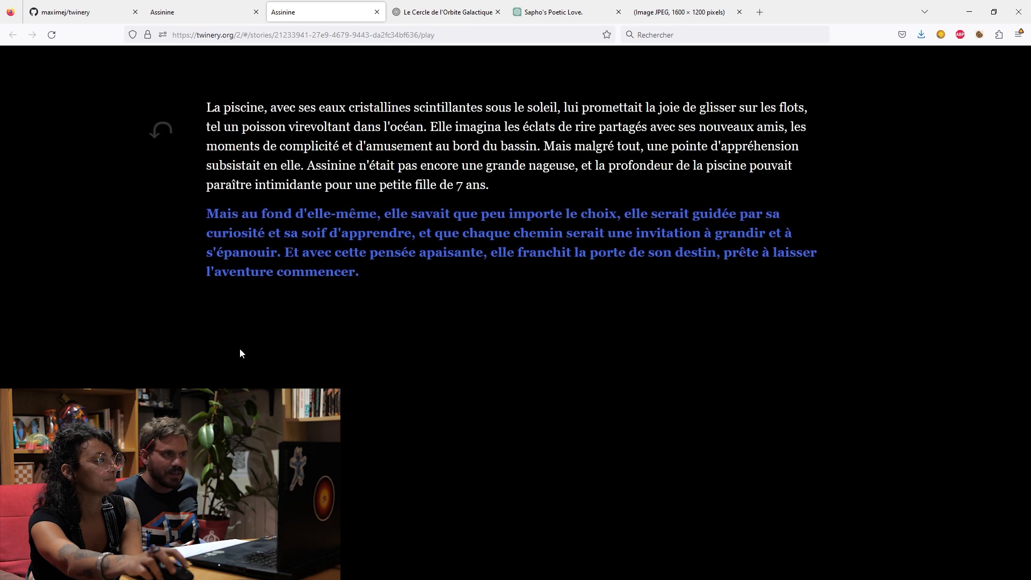
{"action": "left_click", "coordinate": [271, 253]}
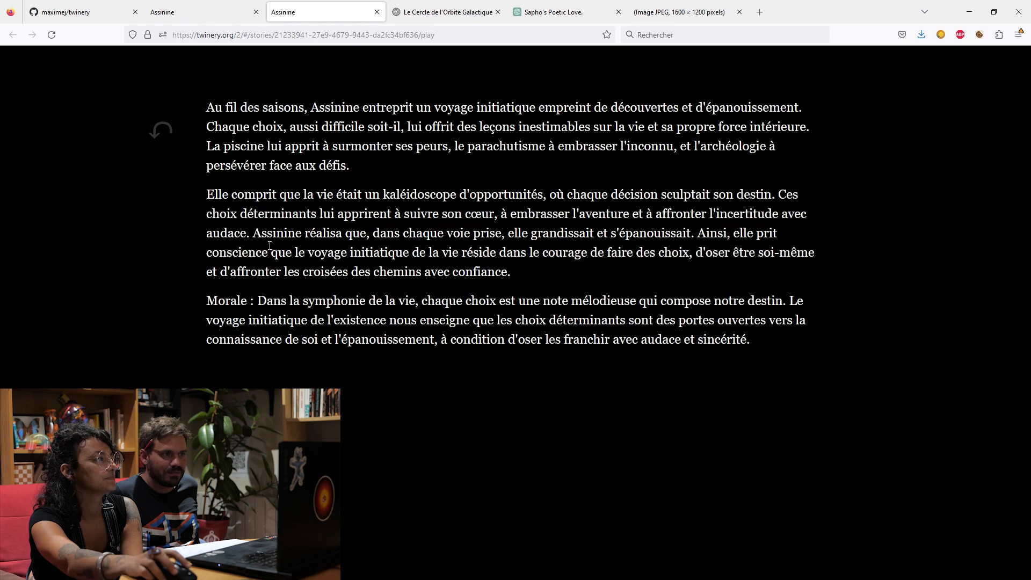
{"action": "left_click", "coordinate": [160, 135]}
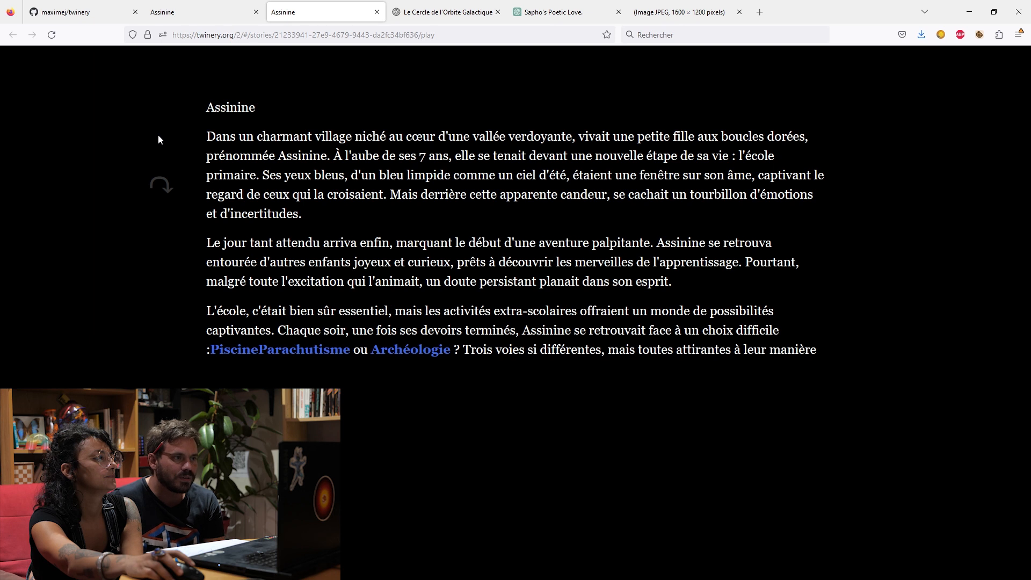
Test the Parachutisme link, go back to the opening passage, and follow the Archéologie branch through to the conclusion.
{"action": "left_click", "coordinate": [296, 349]}
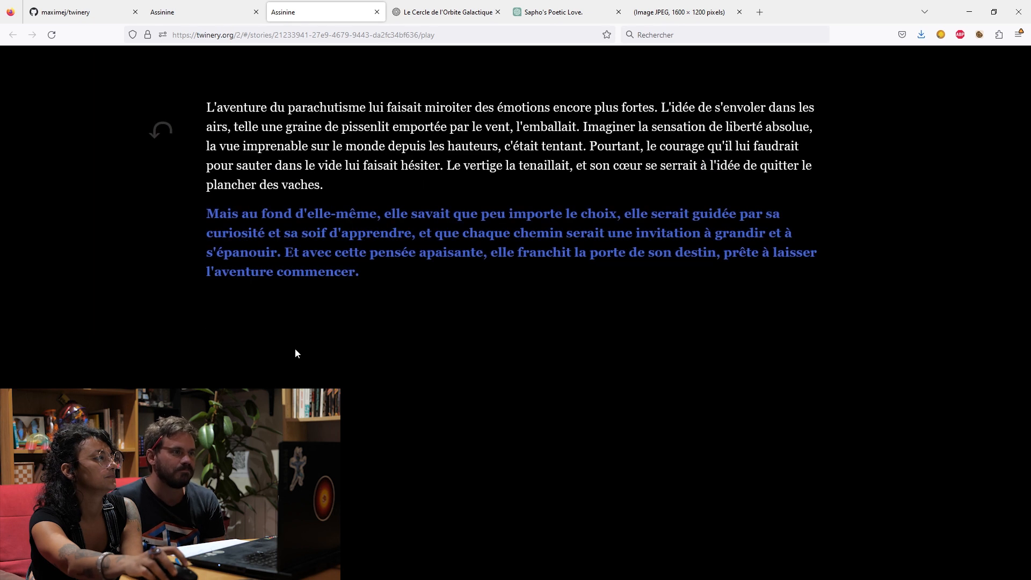
{"action": "left_click", "coordinate": [161, 131]}
{"action": "left_click", "coordinate": [403, 356]}
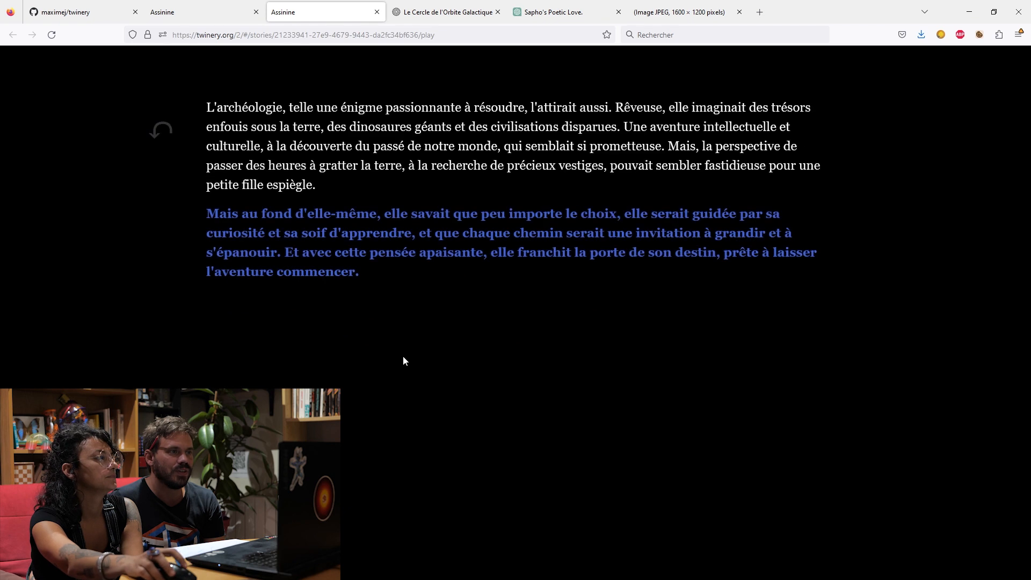
{"action": "left_click", "coordinate": [326, 254]}
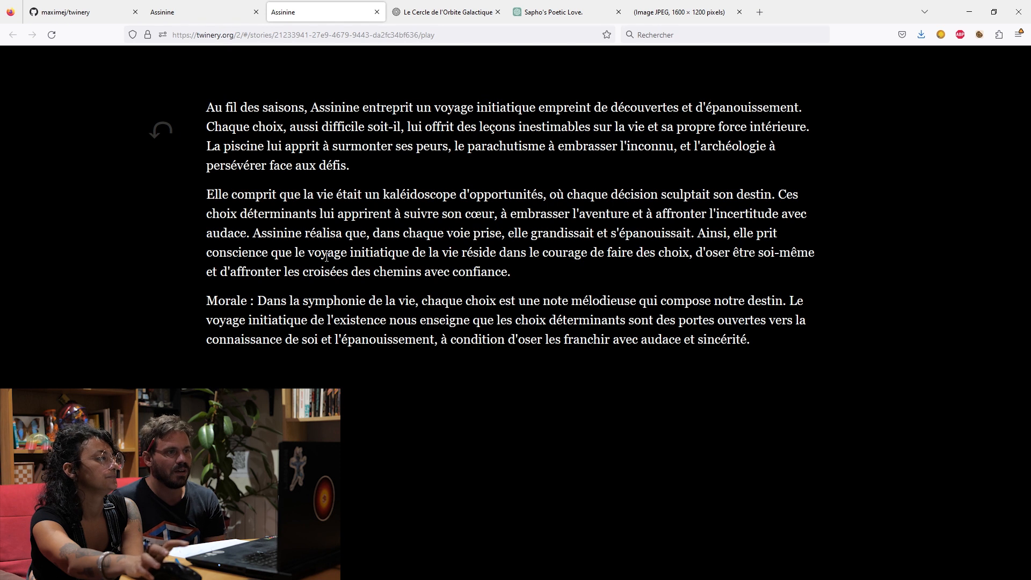
Step back from the conclusion to the opening passage of the played story and return to the story map.
{"action": "left_click", "coordinate": [158, 132]}
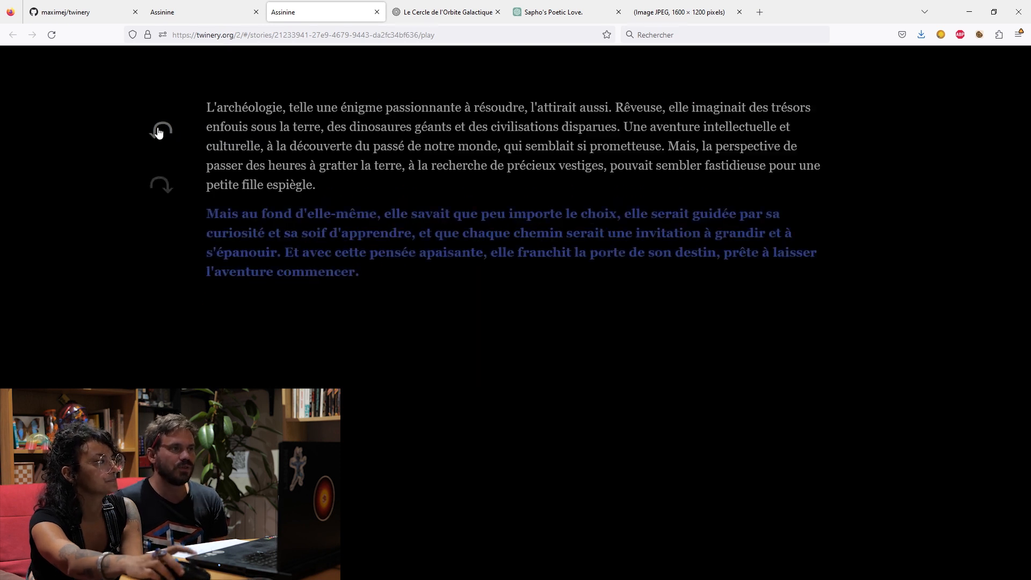
{"action": "left_click", "coordinate": [158, 131]}
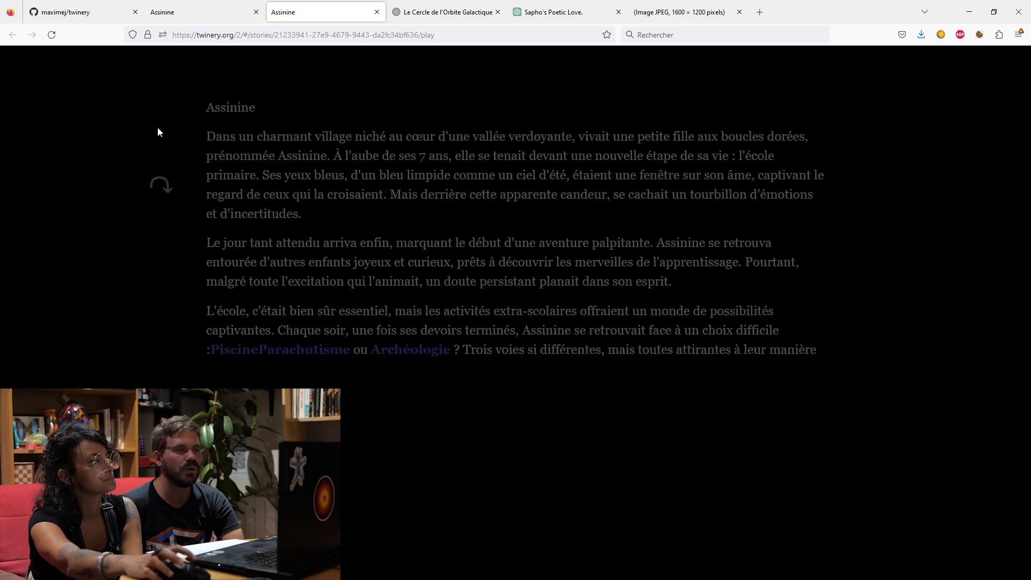
{"action": "left_click", "coordinate": [173, 18]}
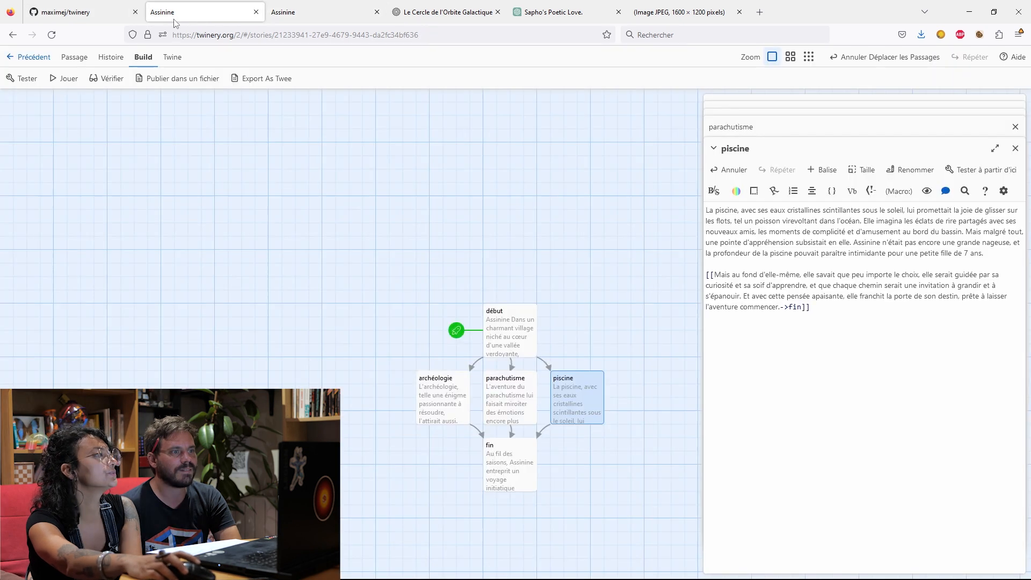
In the "début" passage, separate the Piscine and Parachutisme links with a comma and a space.
{"action": "left_click", "coordinate": [457, 400]}
{"action": "double_click", "coordinate": [455, 397]}
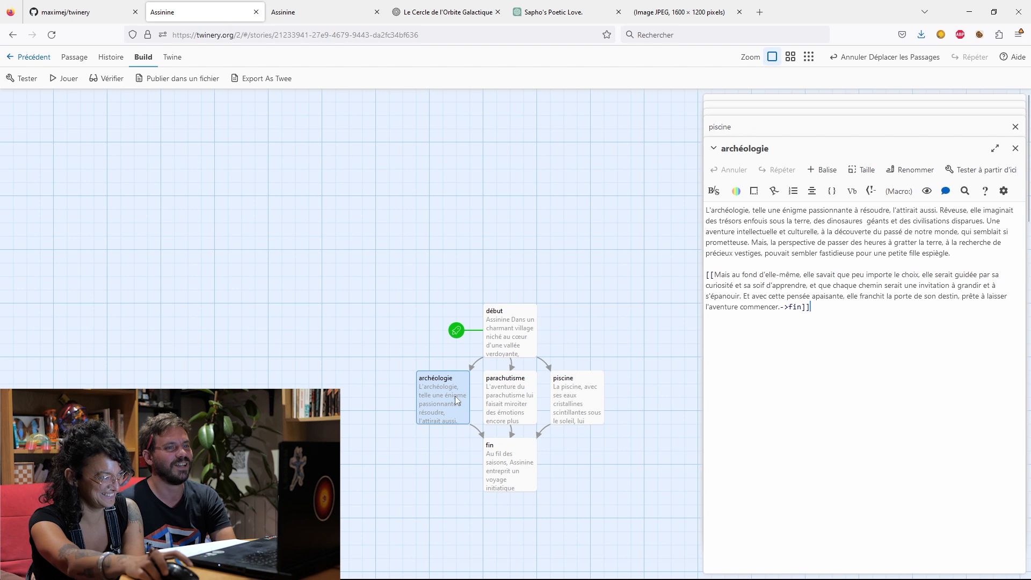
{"action": "double_click", "coordinate": [504, 351]}
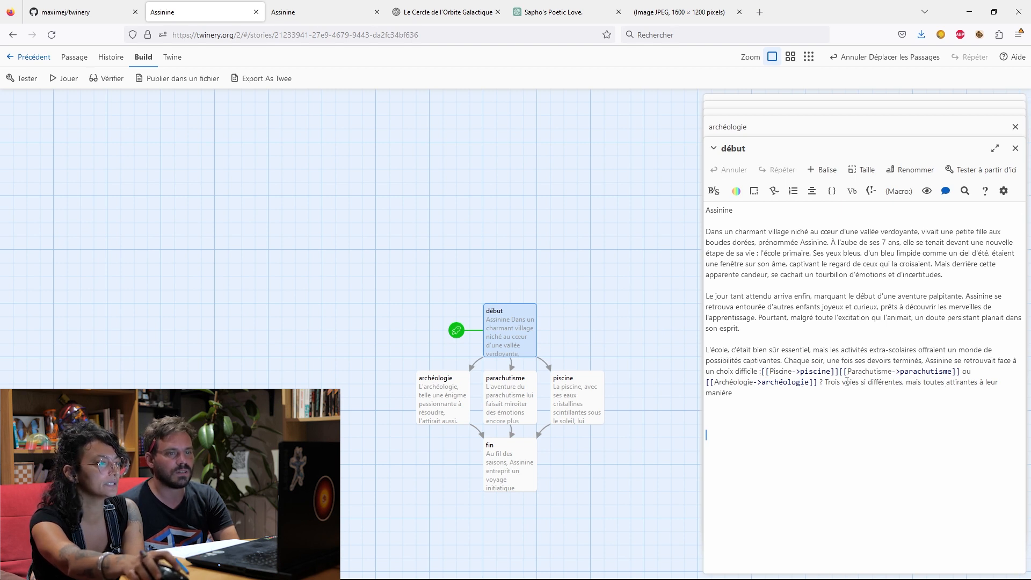
{"action": "left_click", "coordinate": [841, 373]}
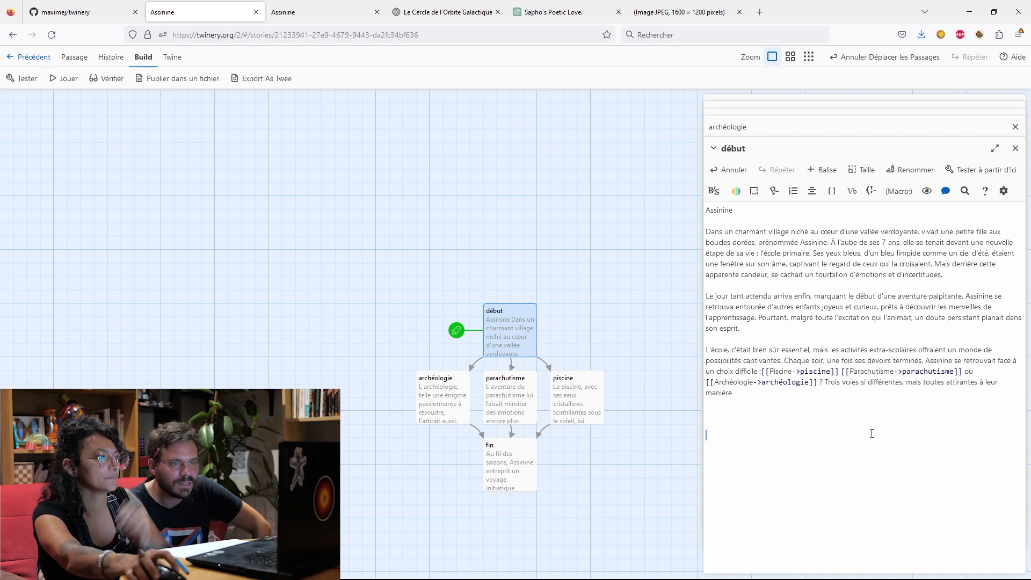
{"action": "left_click", "coordinate": [840, 371]}
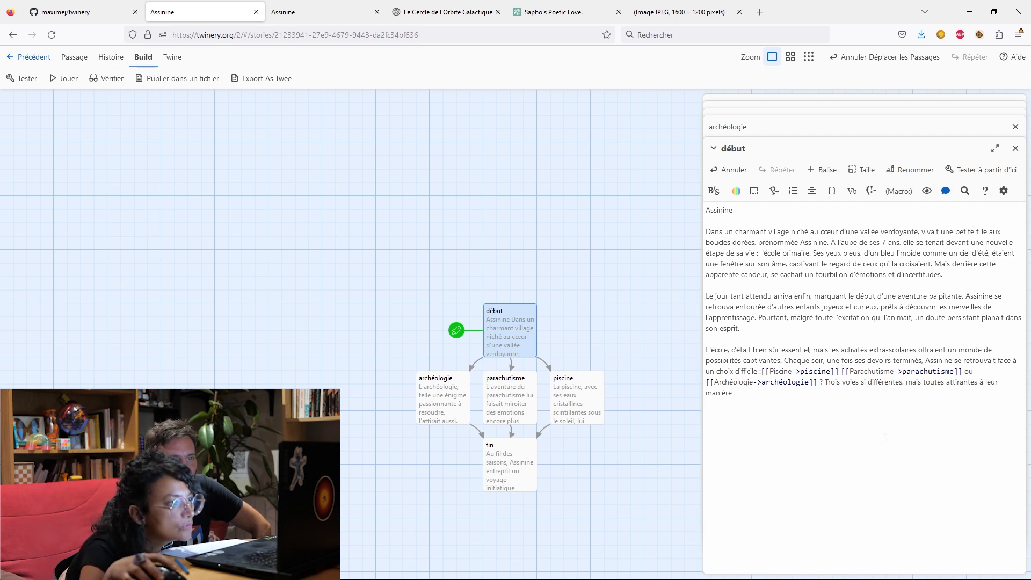
{"action": "type", "text": ","}
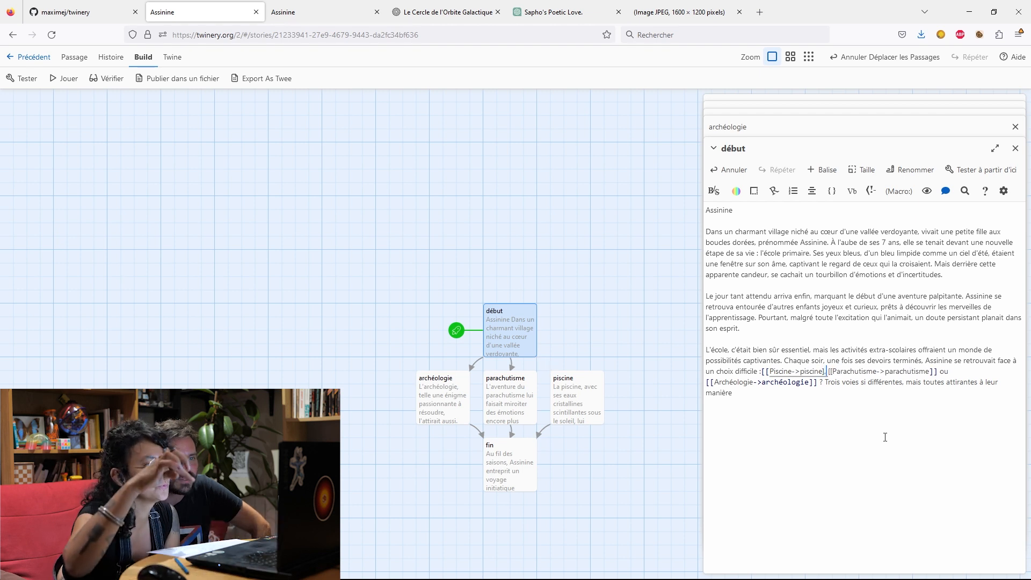
{"action": "key", "text": "BackSpace"}
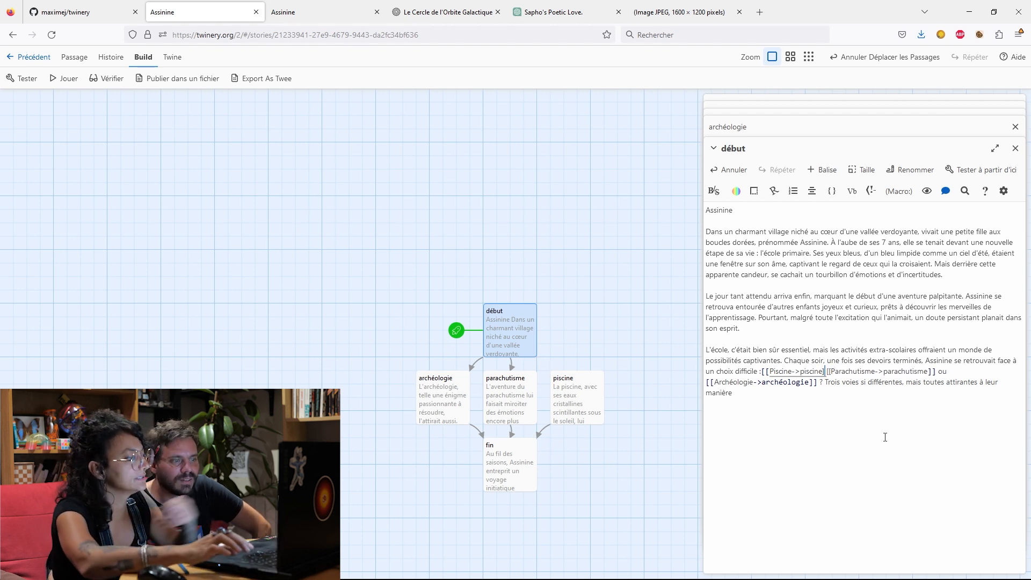
{"action": "type", "text": ","}
{"action": "key", "text": "ctrl+z"}
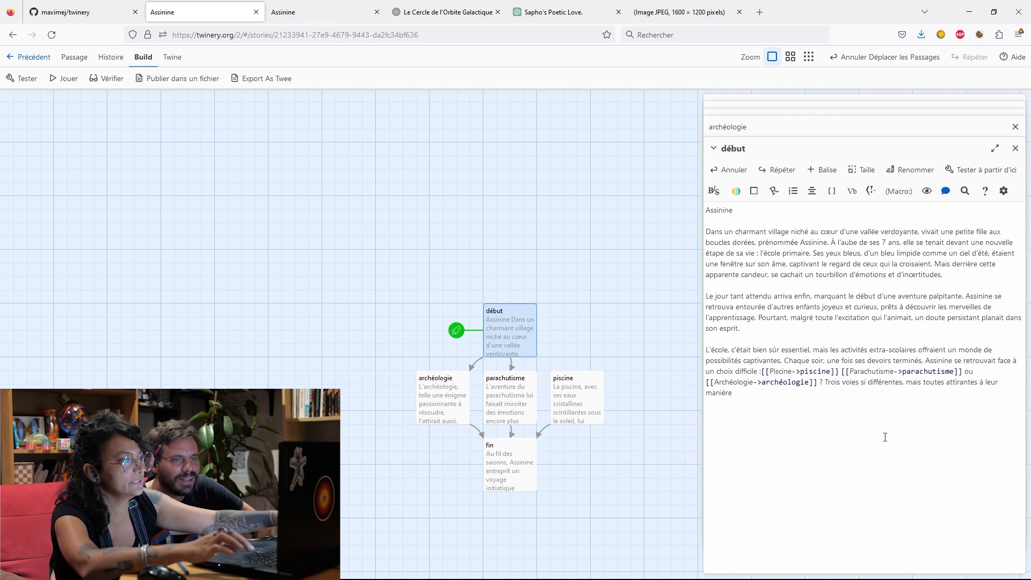
{"action": "type", "text": ","}
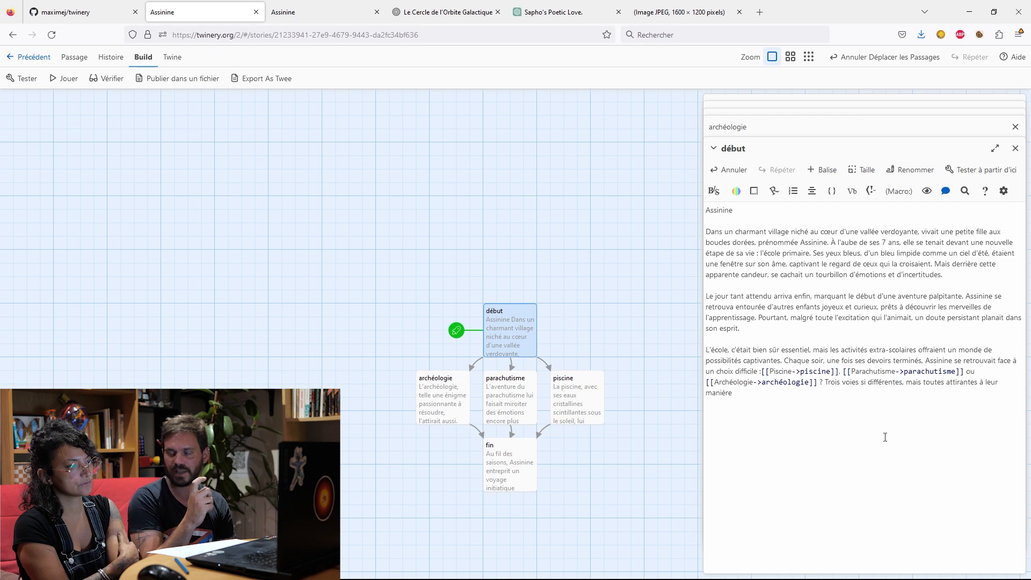
{"action": "left_click", "coordinate": [706, 210]}
{"action": "type", "text": "\""}
{"action": "key", "text": "BackSpace"}
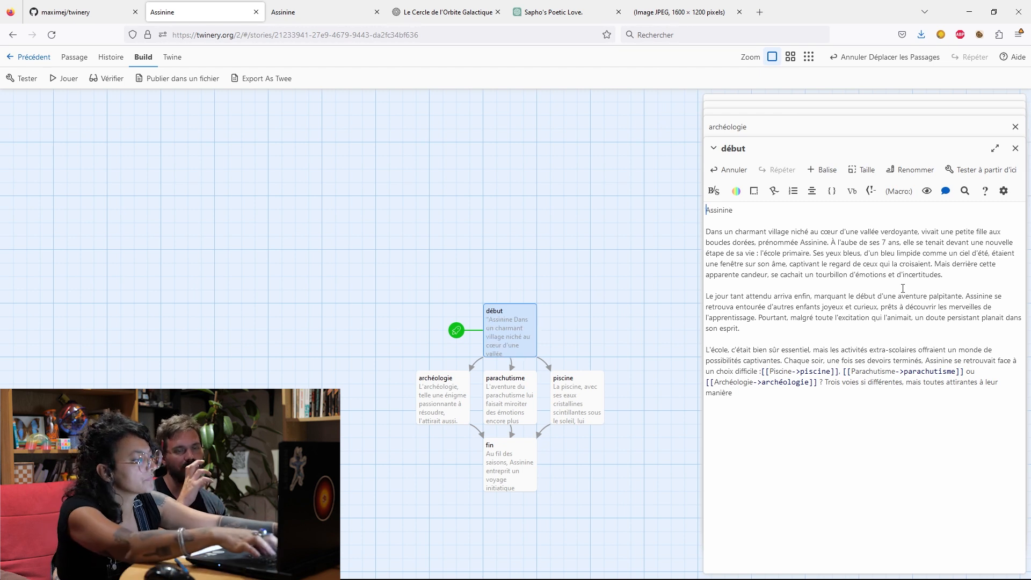
{"action": "key", "text": "Caps_Lock"}
{"action": "type", "text": "3"}
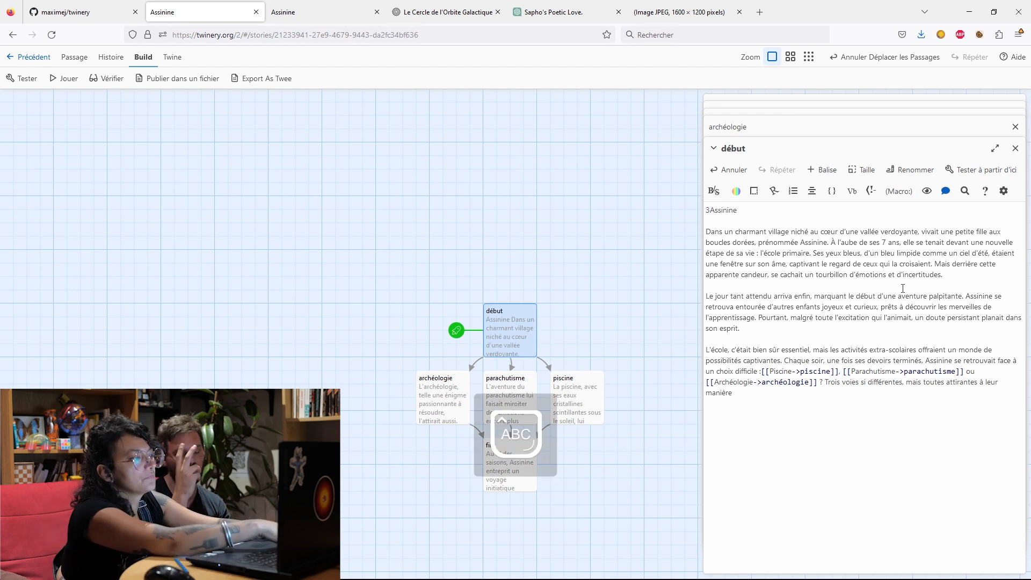
{"action": "key", "text": "BackSpace"}
{"action": "key", "text": "Caps_Lock"}
{"action": "type", "text": "3"}
{"action": "key", "text": "BackSpace"}
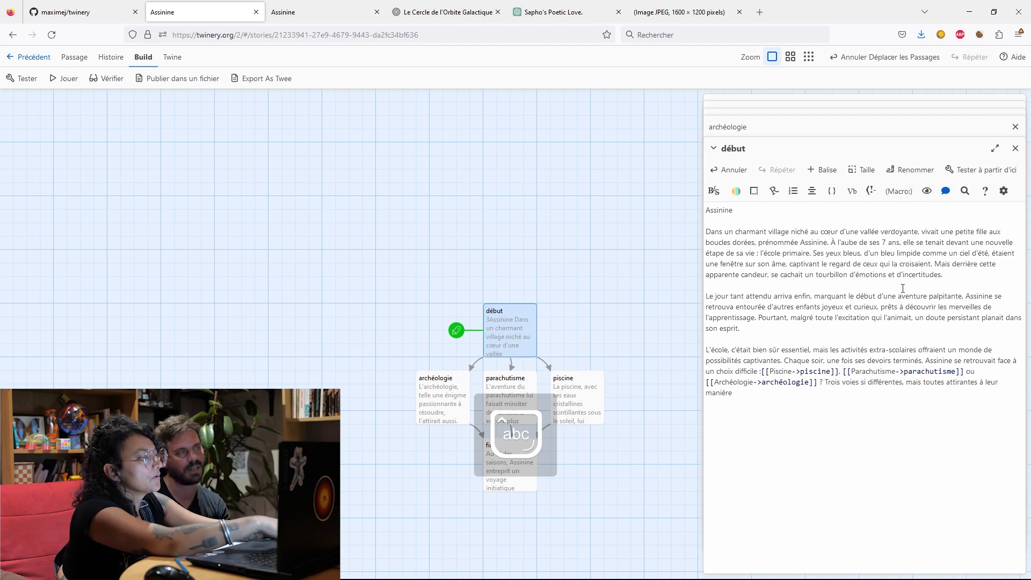
{"action": "key", "text": "ctrl+Tab"}
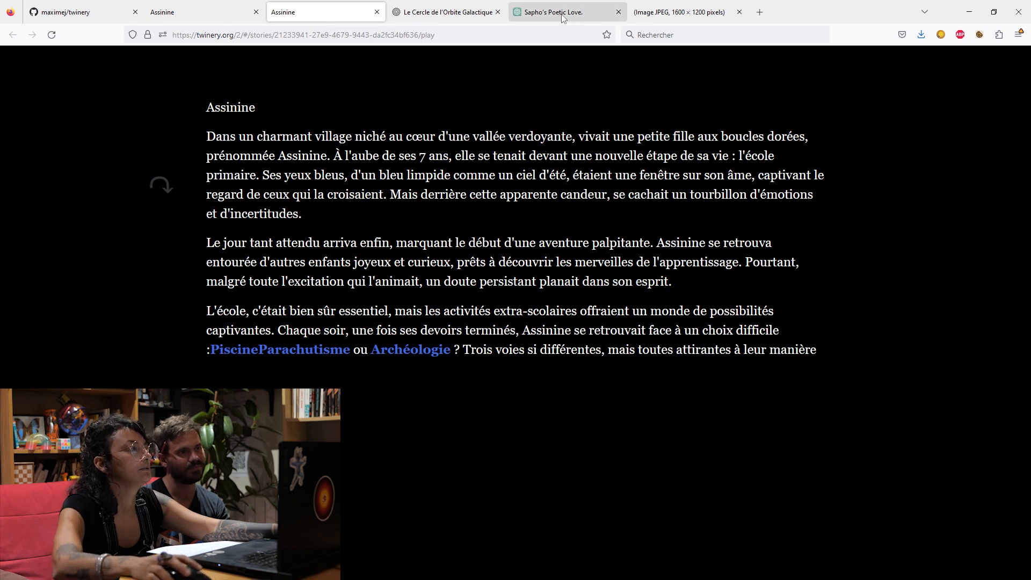
{"action": "left_click", "coordinate": [236, 12]}
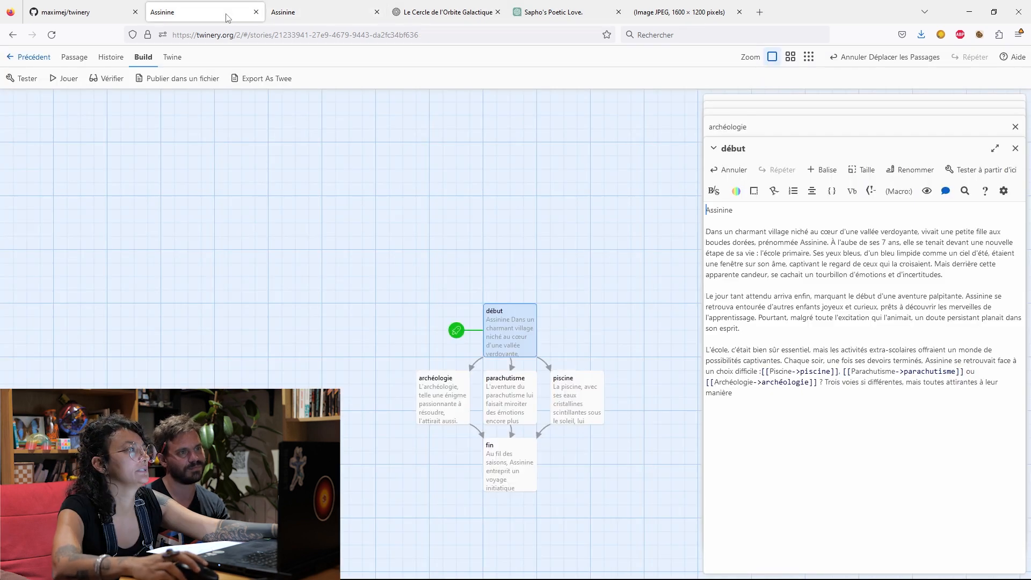
Turn the title "Assinine" at the start of the "début" passage into a heading by putting # before it.
{"action": "left_click", "coordinate": [713, 205]}
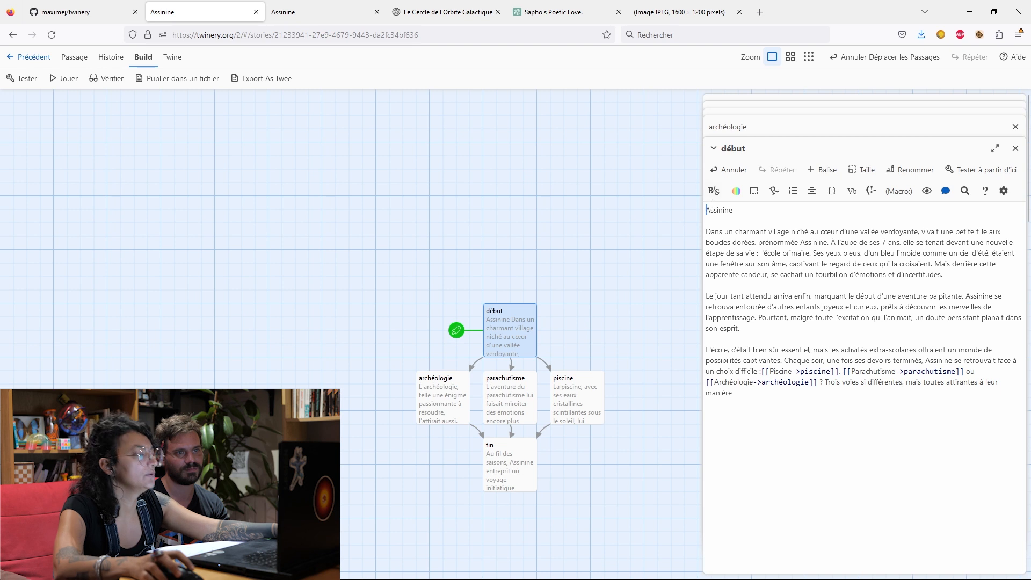
{"action": "type", "text": "''"}
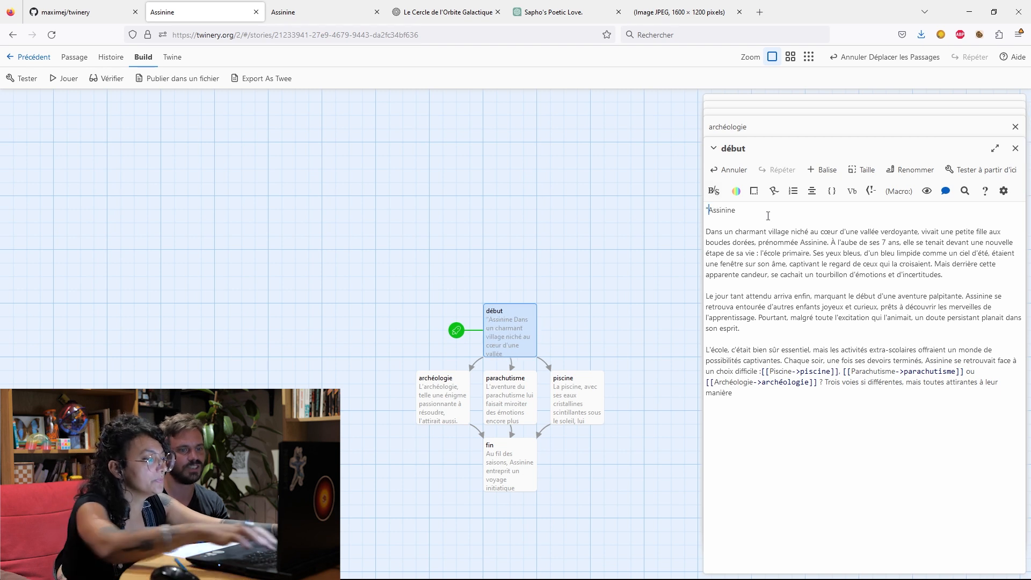
{"action": "key", "text": "BackSpace"}
{"action": "key", "text": "BackSpace"}
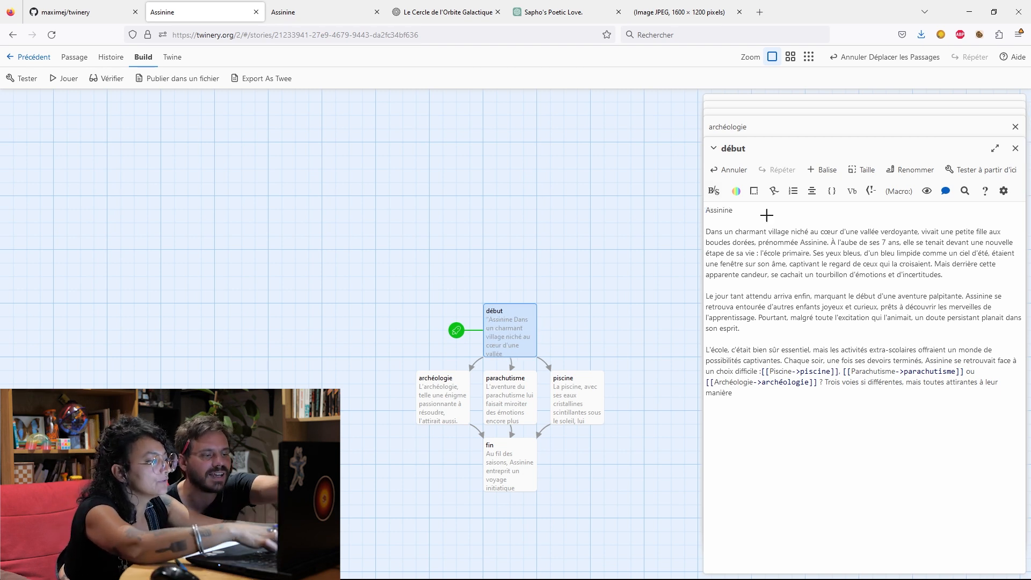
{"action": "type", "text": "#"}
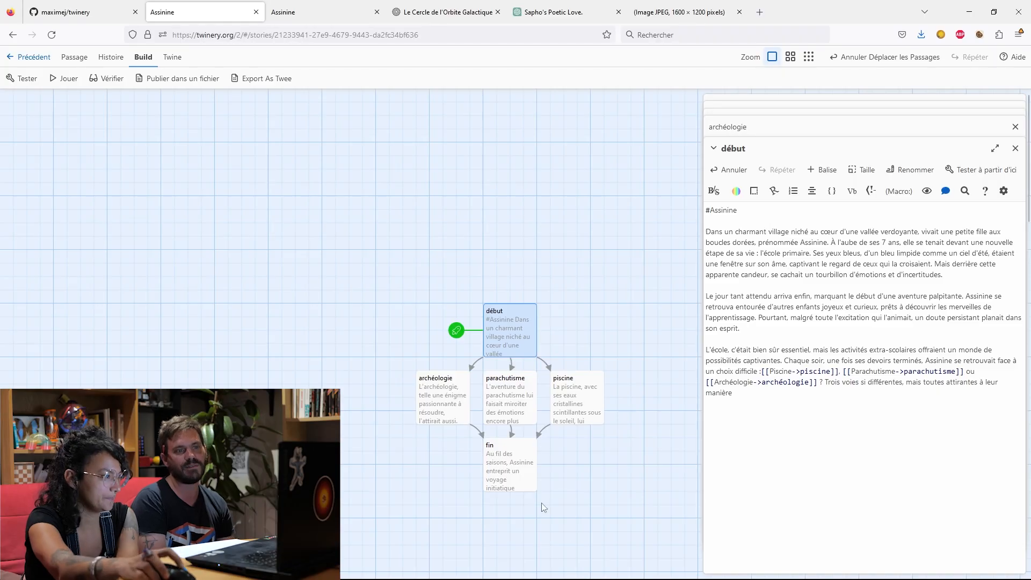
In the "fin" passage, put the piscine, parachutisme and archéologie clauses on separate lines, set off from the opening text by a blank line.
{"action": "double_click", "coordinate": [512, 468]}
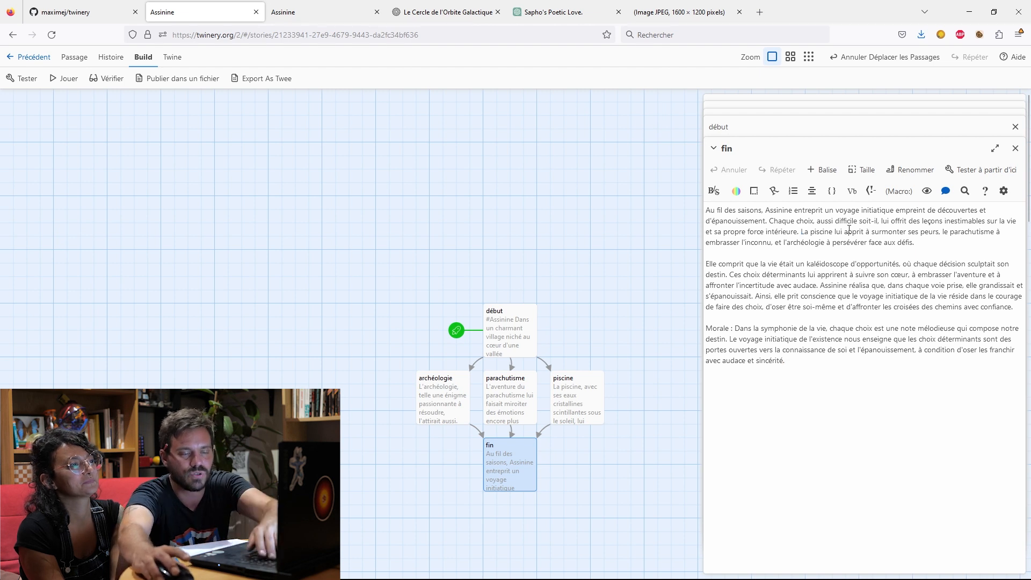
{"action": "key", "text": "Return"}
{"action": "key", "text": "Return"}
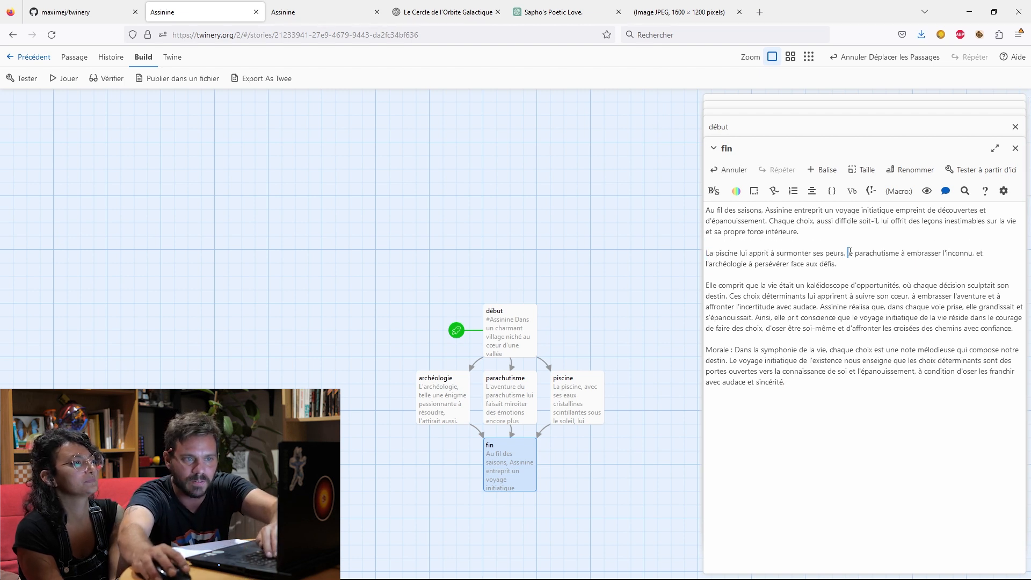
{"action": "key", "text": "Return"}
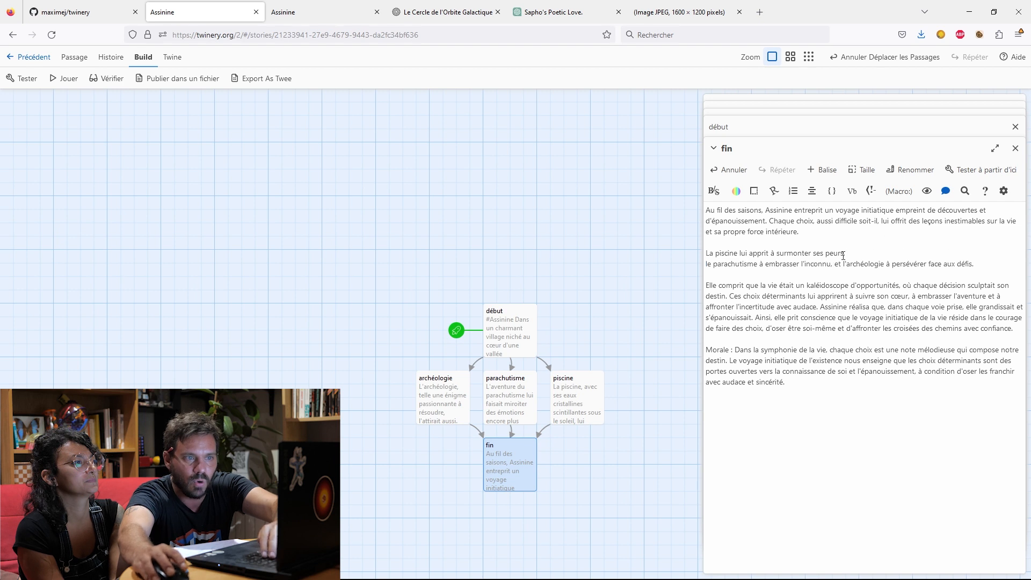
{"action": "left_click", "coordinate": [844, 264]}
{"action": "key", "text": "Return"}
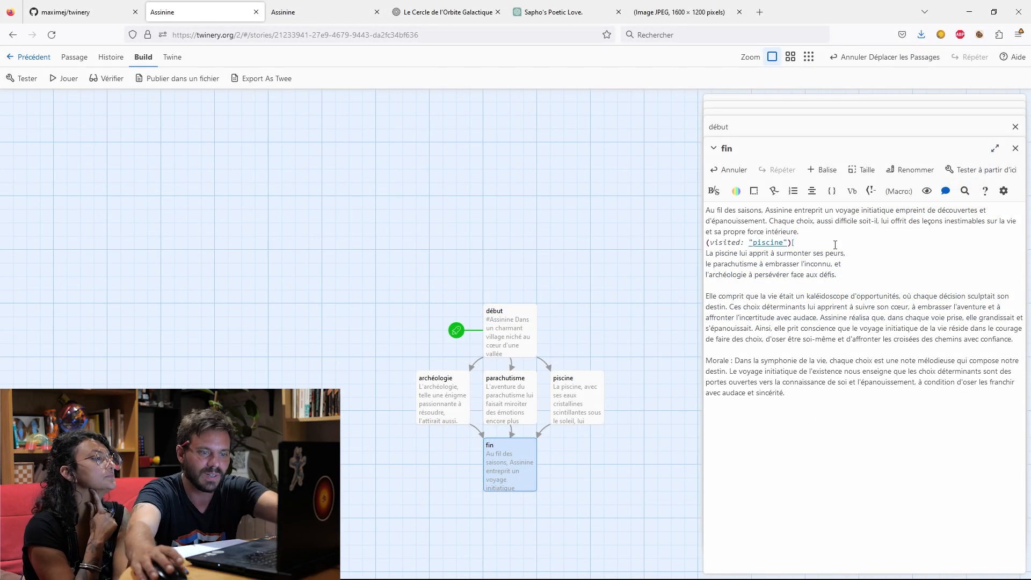
Make the sentence "La piscine lui apprit à surmonter ses peurs." conditional with (visited: "piscine"), enclosing it in square brackets.
{"action": "key", "text": "Delete"}
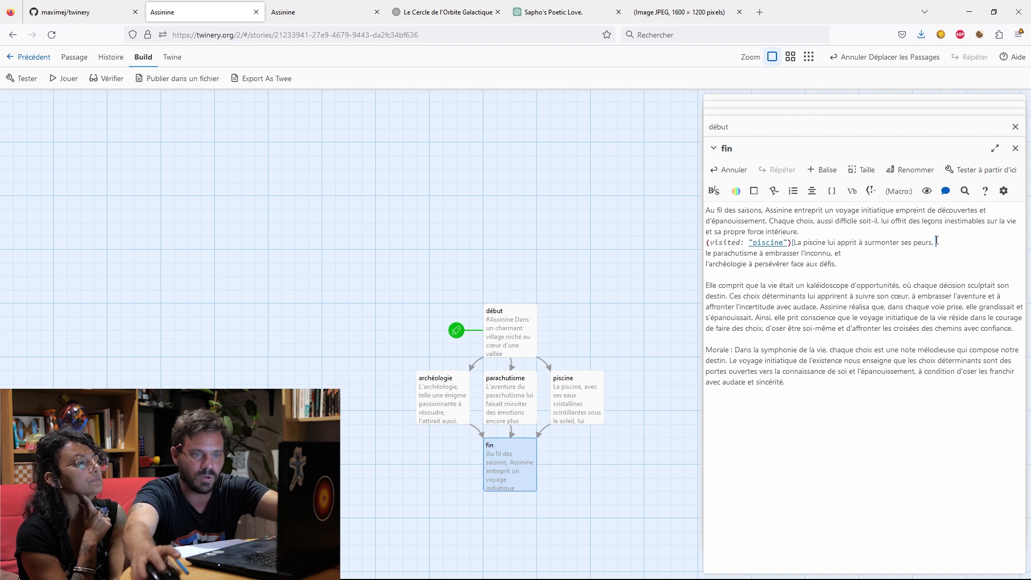
{"action": "key", "text": "BackSpace"}
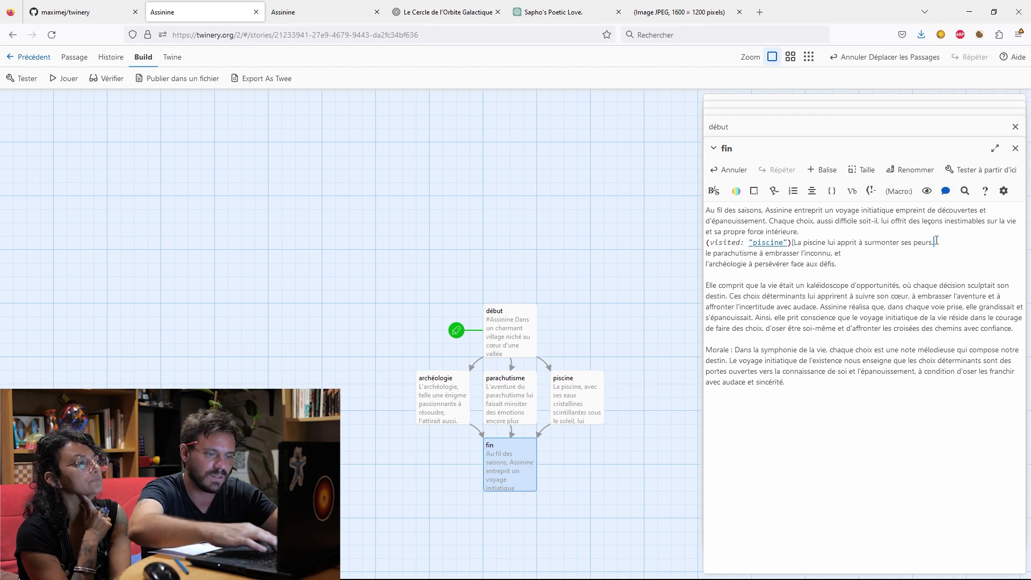
{"action": "type", "text": "]"}
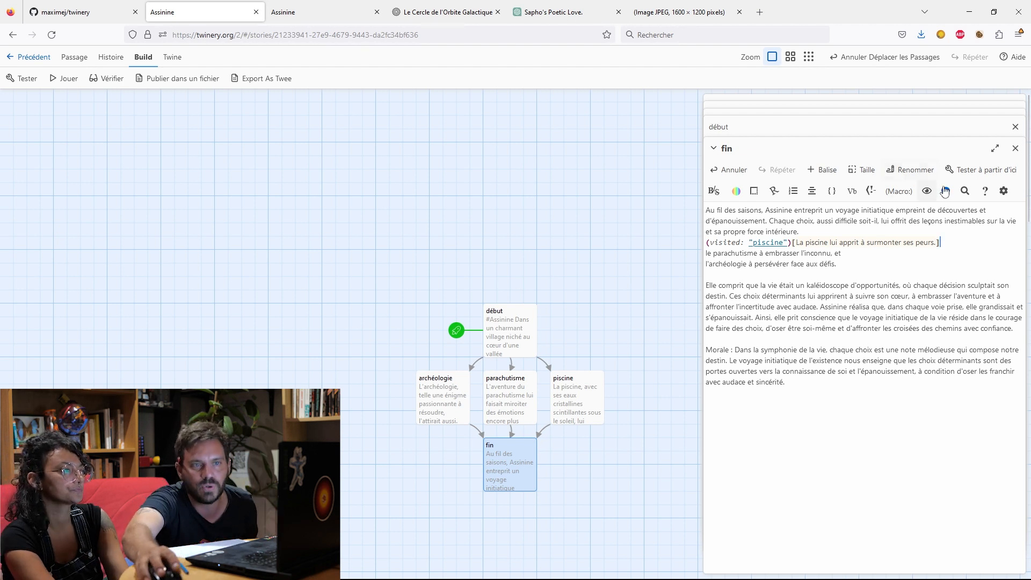
Test the story from the "fin" passage, and play it from the start through the Piscine branch to check the conditional sentence.
{"action": "left_click", "coordinate": [969, 171]}
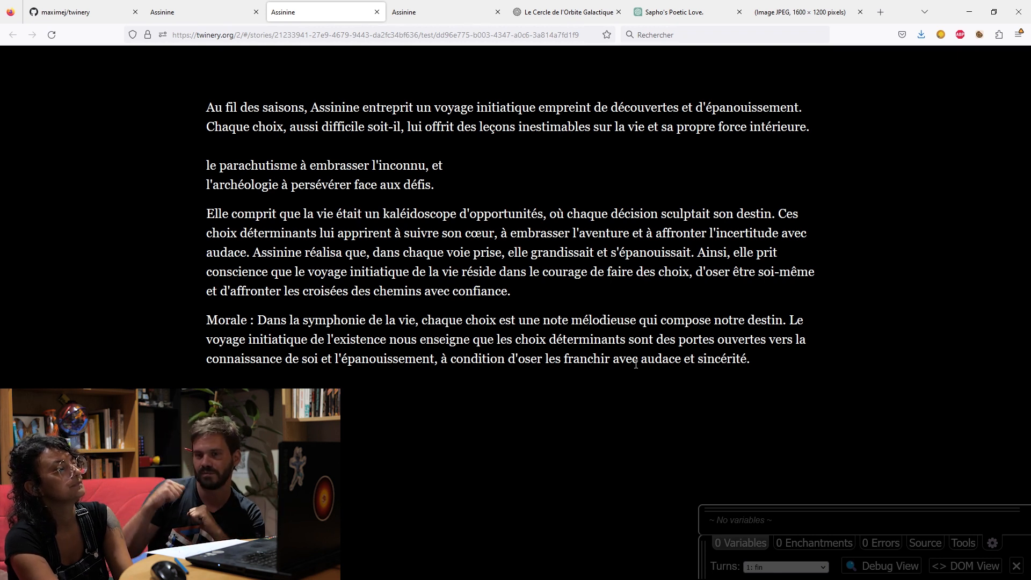
{"action": "left_click", "coordinate": [188, 12]}
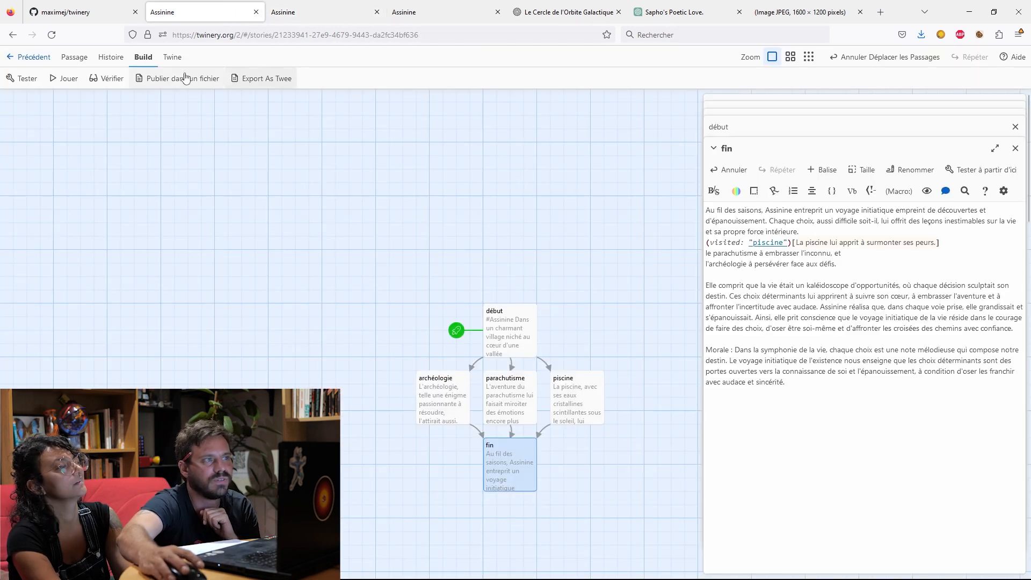
{"action": "left_click", "coordinate": [64, 78]}
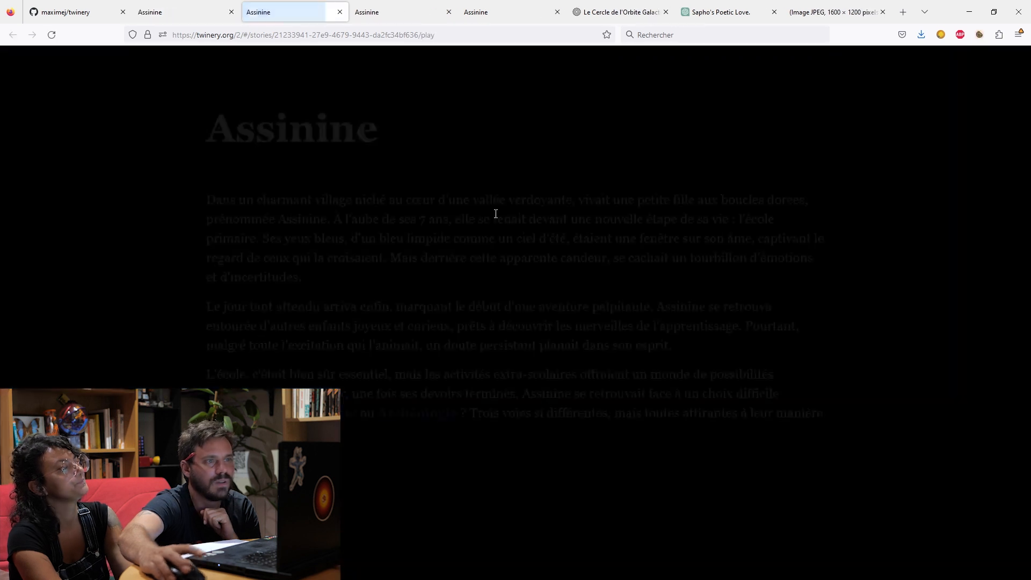
{"action": "left_click", "coordinate": [355, 414]}
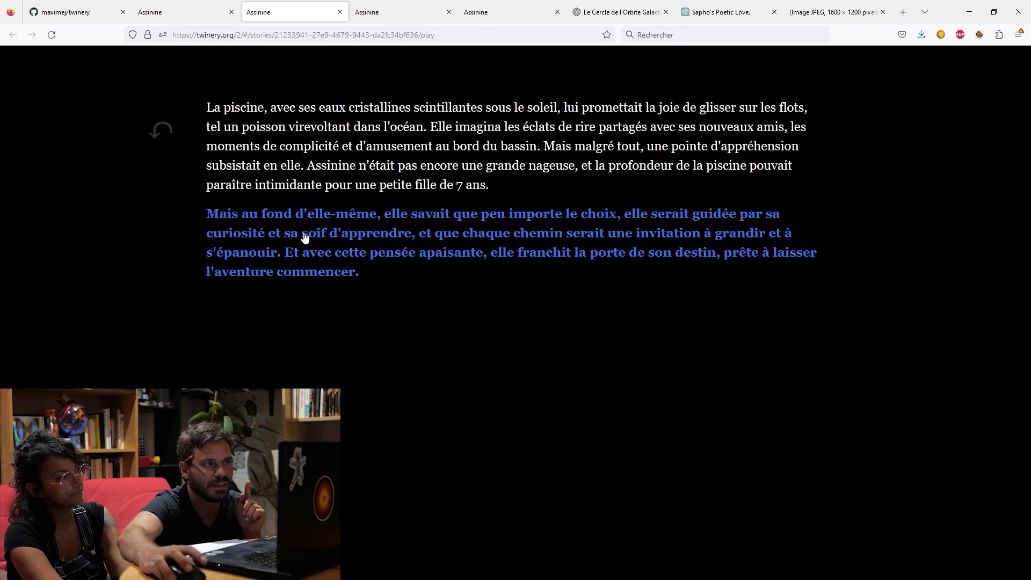
{"action": "left_click", "coordinate": [304, 237]}
{"action": "double_click", "coordinate": [317, 144]}
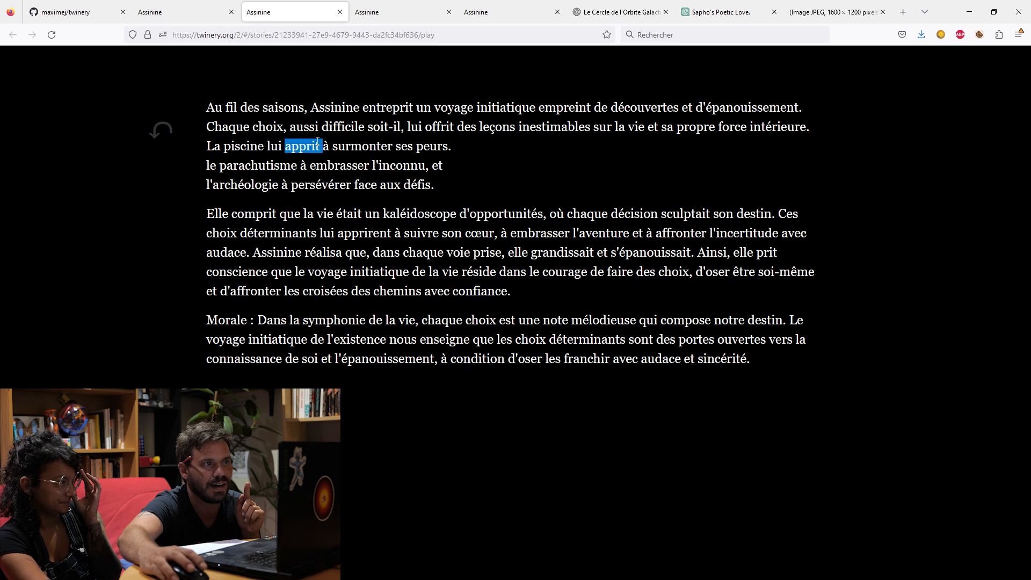
{"action": "left_click", "coordinate": [318, 144]}
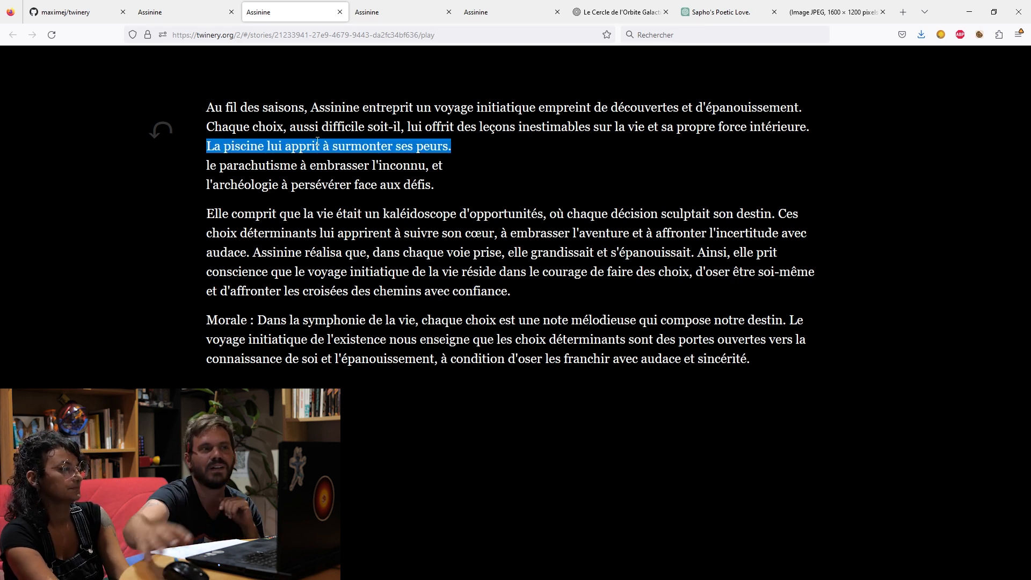
Back in the story editor, turn the parachutisme clause of "fin" into the bracketed sentence "[Le parachutisme à embrasser l'inconnu.]", dropping ", et".
{"action": "left_click", "coordinate": [201, 14]}
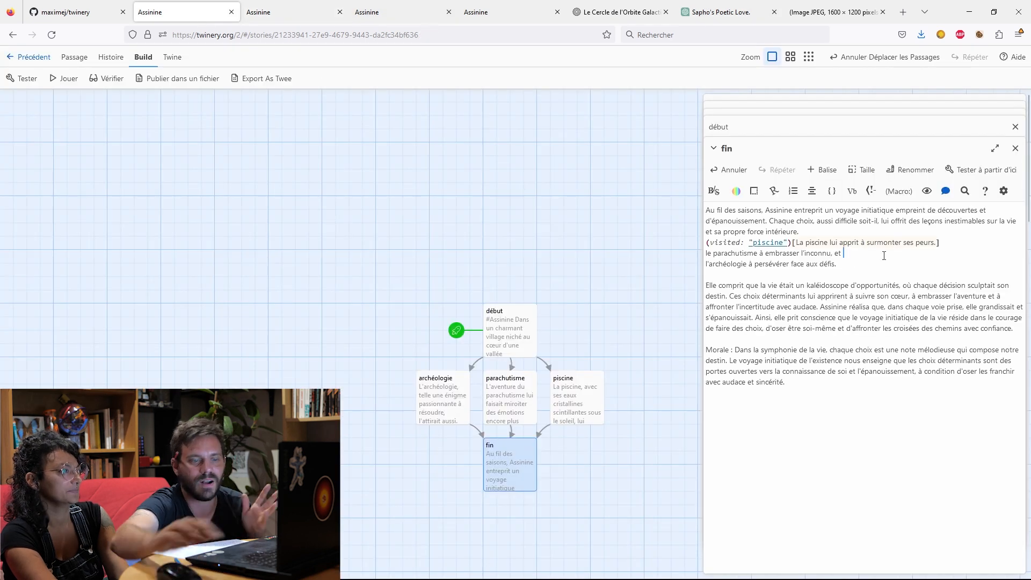
{"action": "key", "text": "BackSpace"}
{"action": "key", "text": "BackSpace"}
{"action": "key", "text": "BackSpace"}
{"action": "key", "text": "BackSpace"}
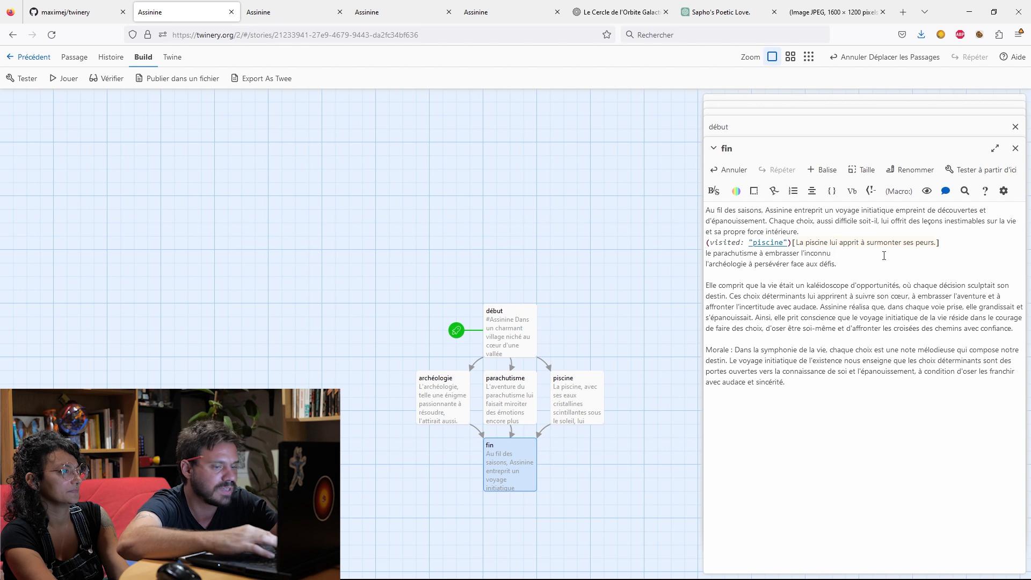
{"action": "type", "text": ".]"}
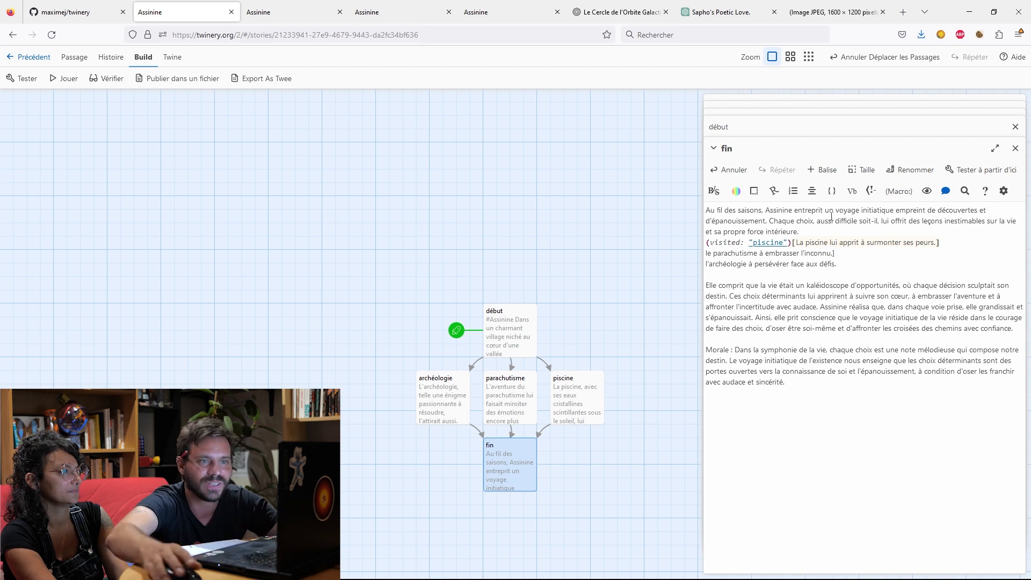
{"action": "left_click", "coordinate": [713, 253]}
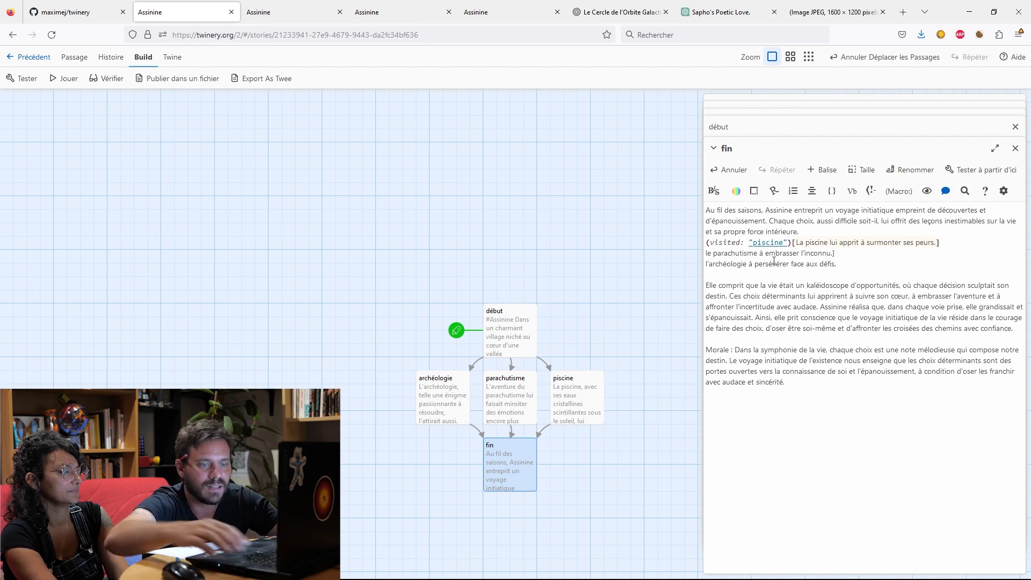
{"action": "type", "text": "L"}
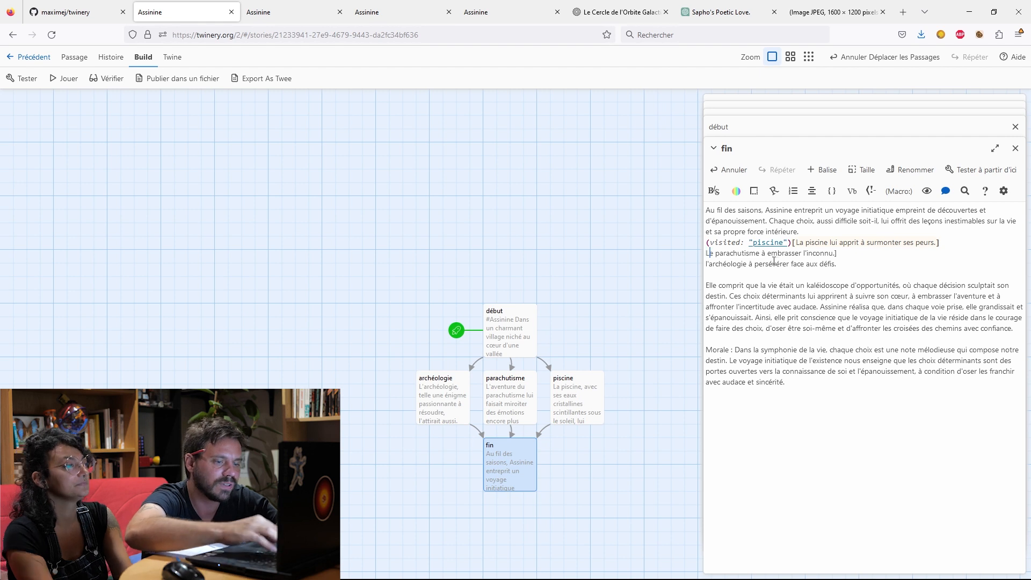
{"action": "type", "text": "["}
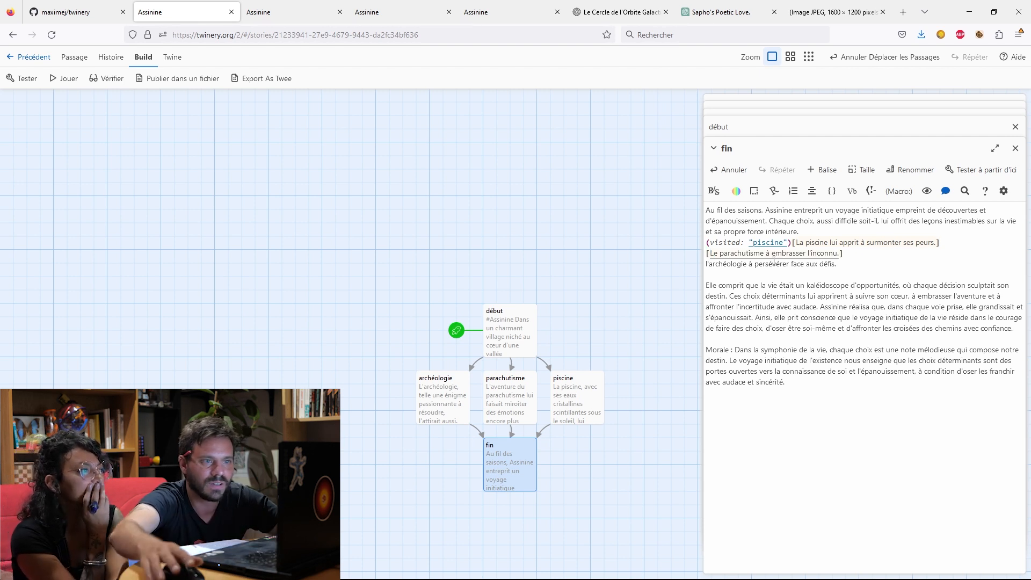
Enclose the archéologie clause of "fin" in square brackets and capitalise its first letter: "[L'archéologie à persévérer face aux défis.]".
{"action": "left_click", "coordinate": [857, 263]}
{"action": "type", "text": "]"}
{"action": "left_click", "coordinate": [707, 264]}
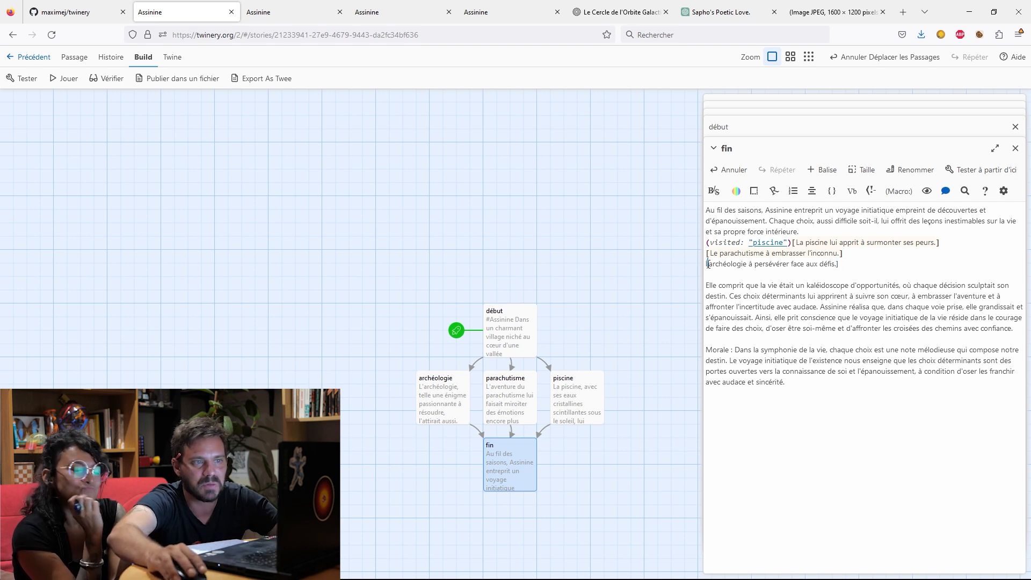
{"action": "type", "text": "["}
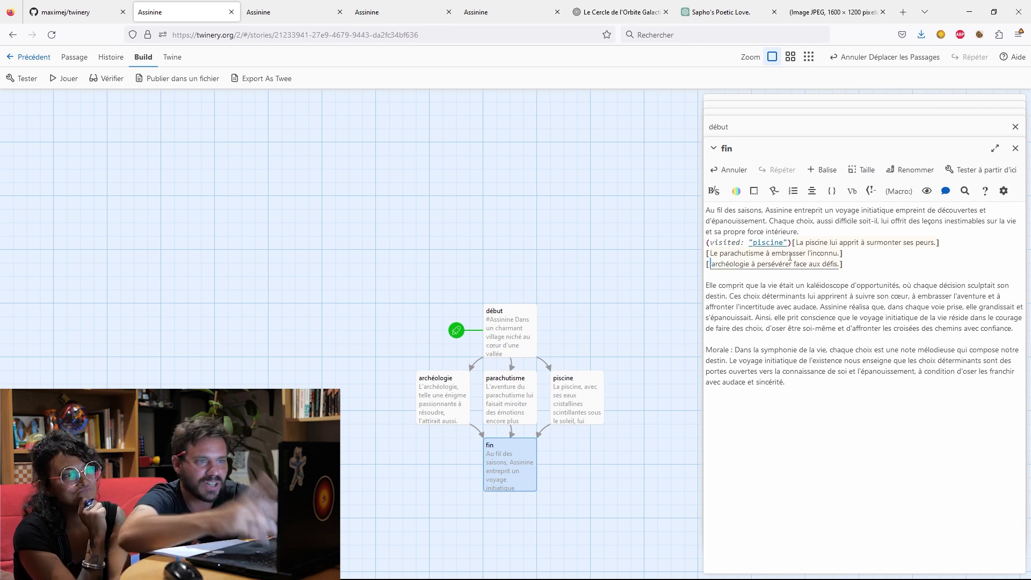
{"action": "type", "text": "L"}
Copy the (visited: "piscine") condition in front of the bracketed parachutisme and archéologie sentences.
{"action": "left_click_drag", "start_coordinate": [791, 242], "coordinate": [708, 240]}
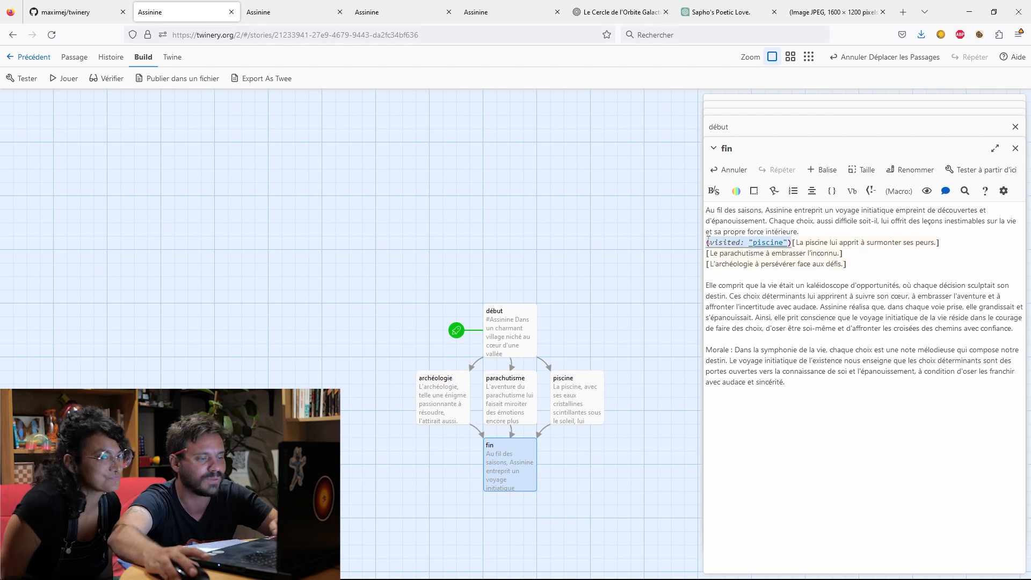
{"action": "key", "text": "ctrl+c"}
{"action": "left_click", "coordinate": [707, 253]}
{"action": "key", "text": "ctrl+v"}
{"action": "left_click", "coordinate": [707, 263]}
{"action": "key", "text": "ctrl+v"}
{"action": "left_click", "coordinate": [949, 264]}
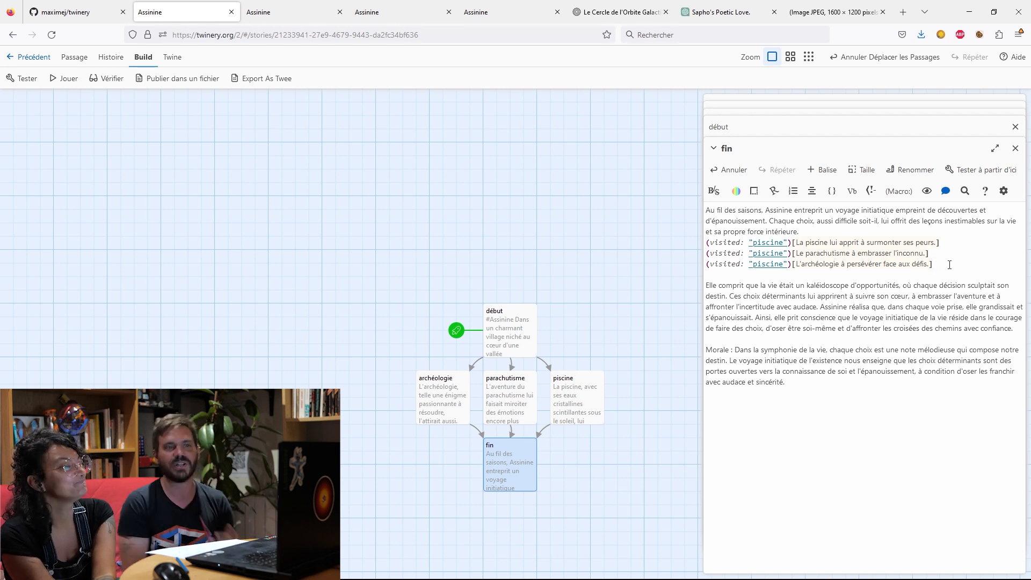
Change the passage name in the parachutisme sentence's visited condition to "parachutisme".
{"action": "double_click", "coordinate": [780, 252]}
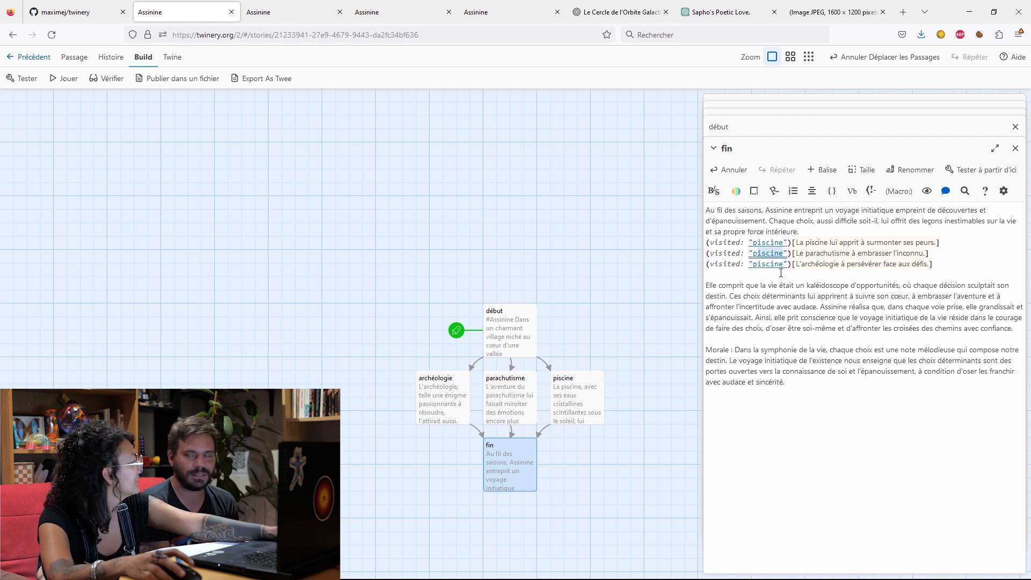
{"action": "type", "text": "parach"}
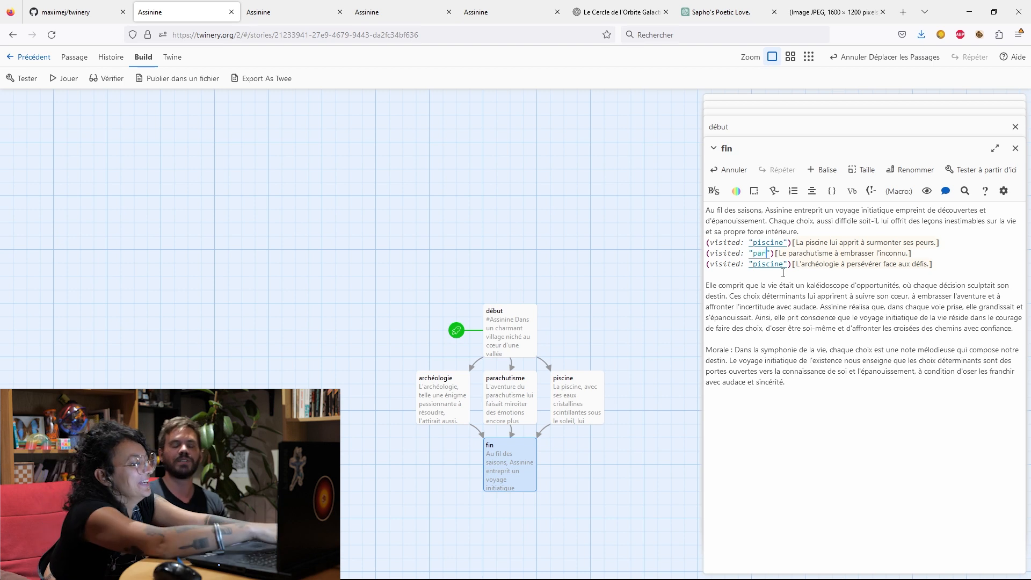
{"action": "type", "text": "utisme"}
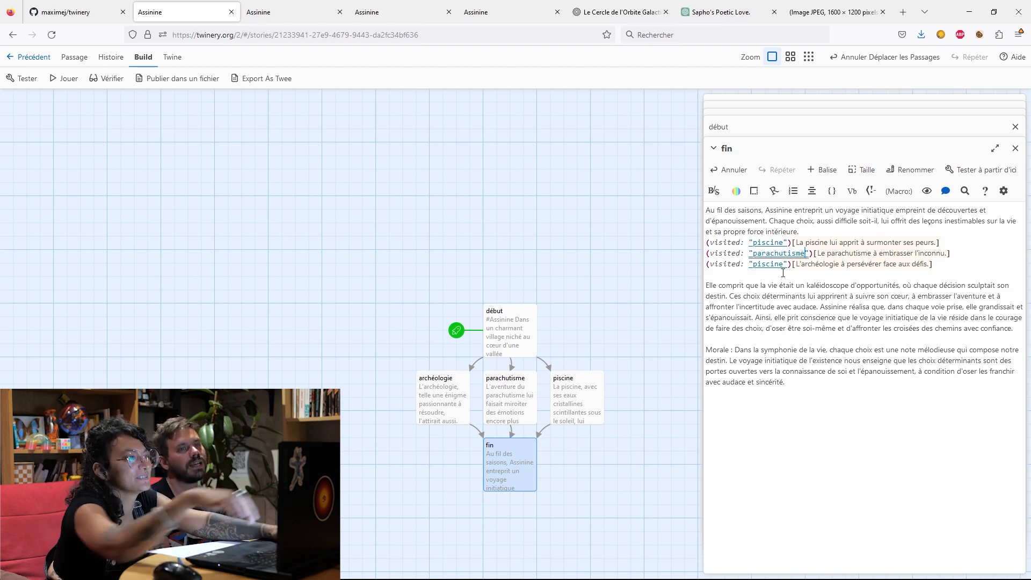
Change the passage name in the archéologie sentence's visited condition to "archéologie".
{"action": "left_click_drag", "start_coordinate": [785, 263], "coordinate": [752, 263]}
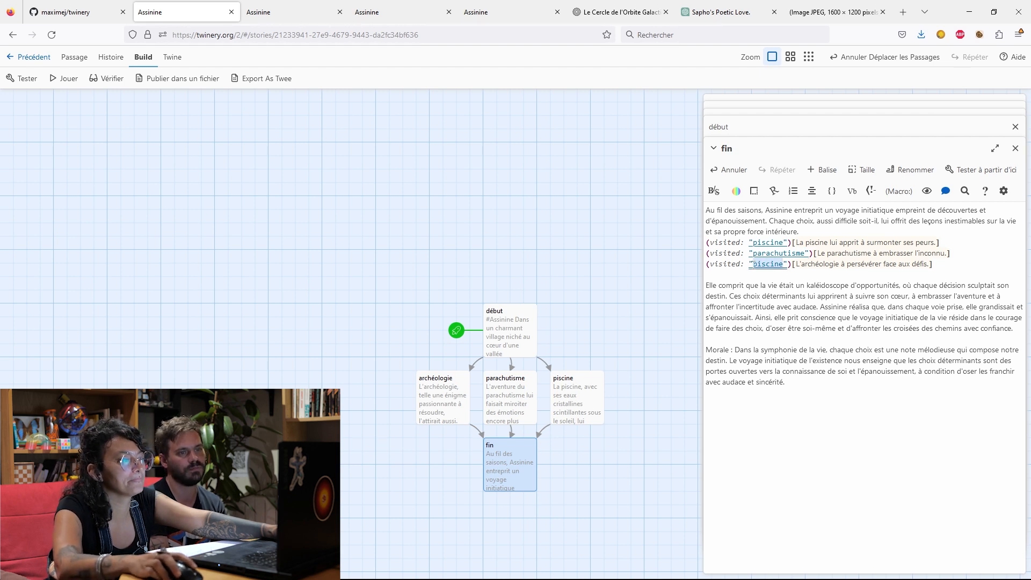
{"action": "type", "text": "arc"}
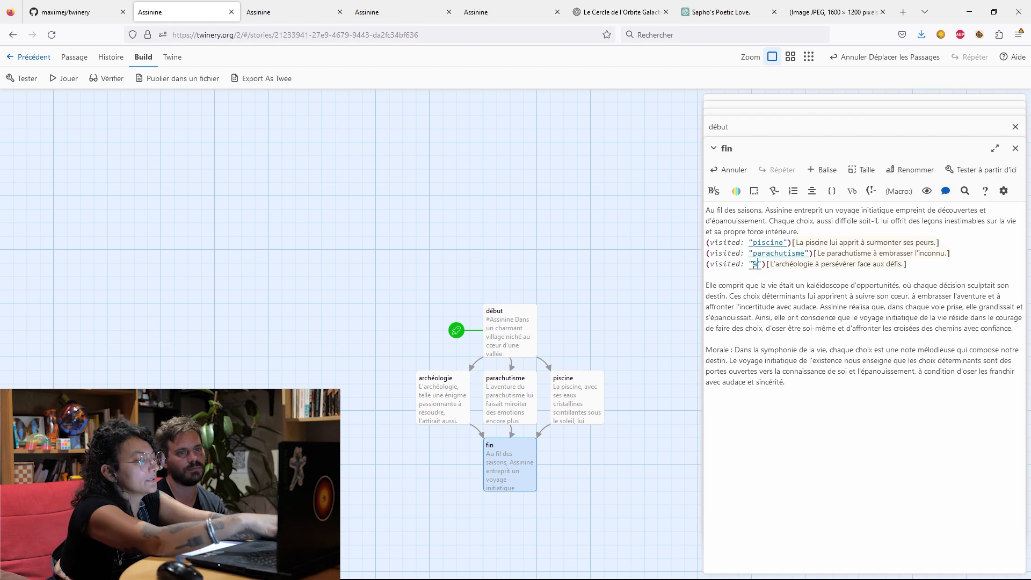
{"action": "type", "text": "h"}
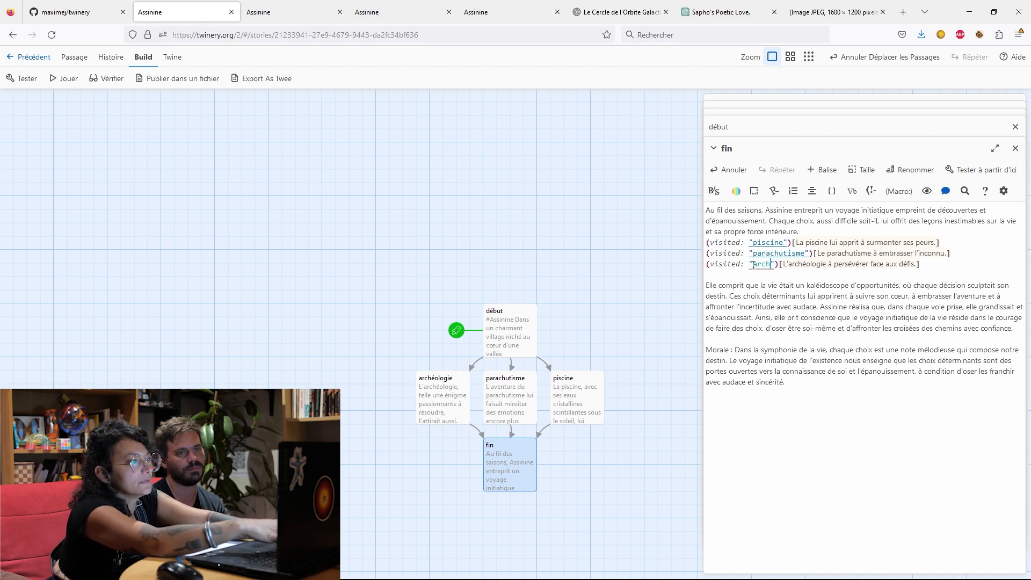
{"action": "type", "text": "éologie"}
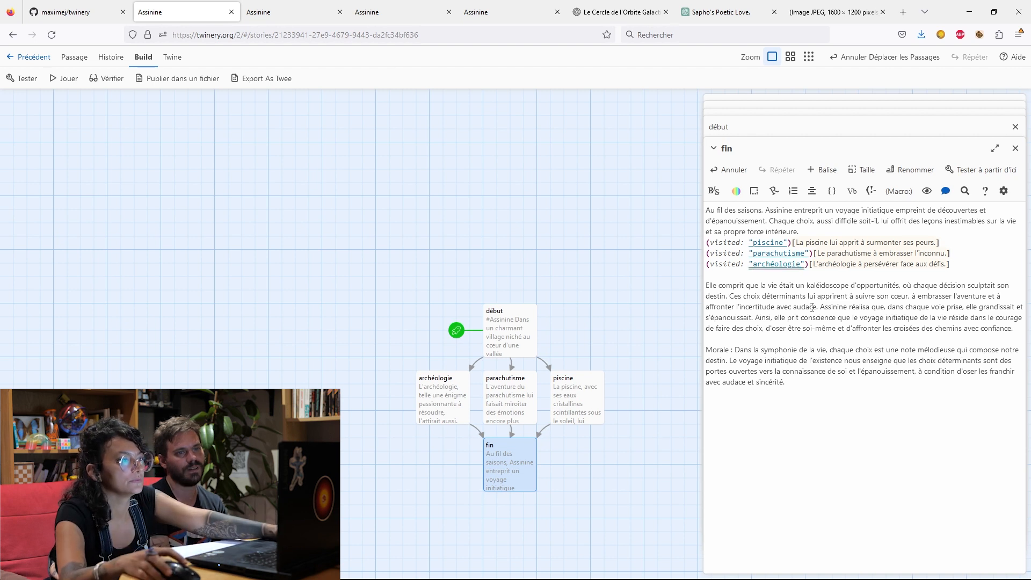
{"action": "left_click", "coordinate": [765, 278]}
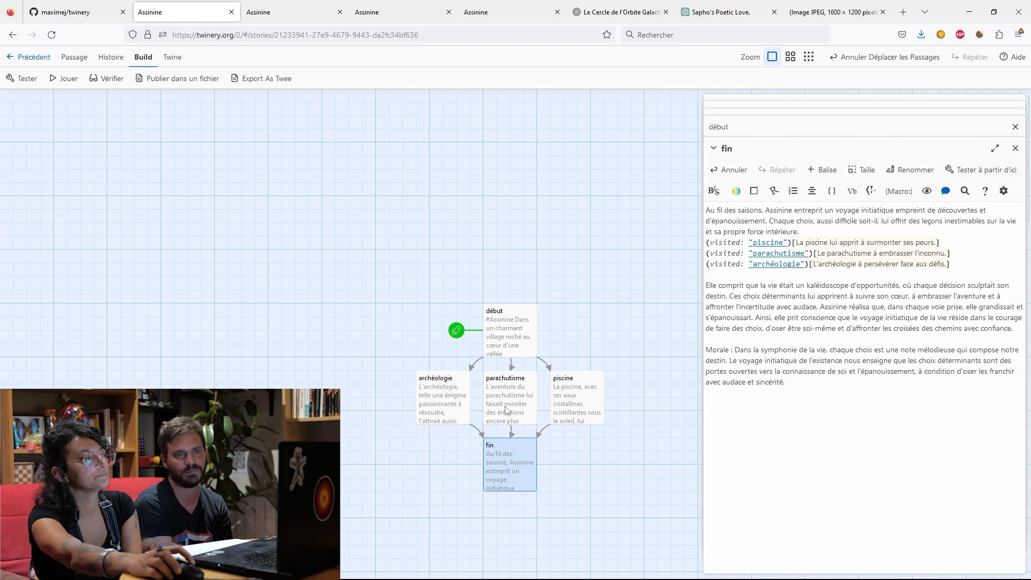
Open the "parachutisme" passage, and play the story from the start through the Piscine branch to check the conditional sentences at the end.
{"action": "double_click", "coordinate": [505, 409]}
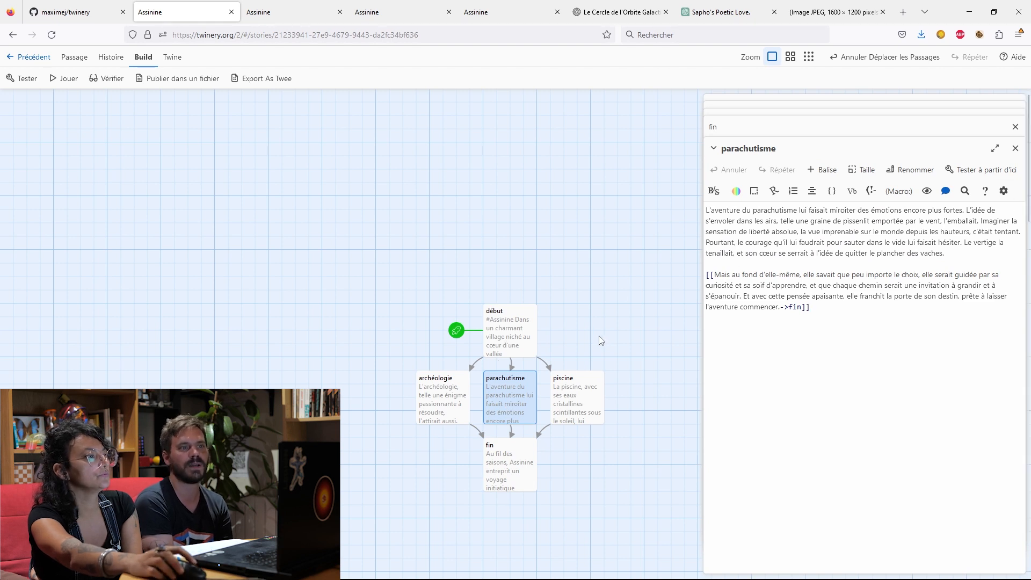
{"action": "left_click", "coordinate": [71, 75]}
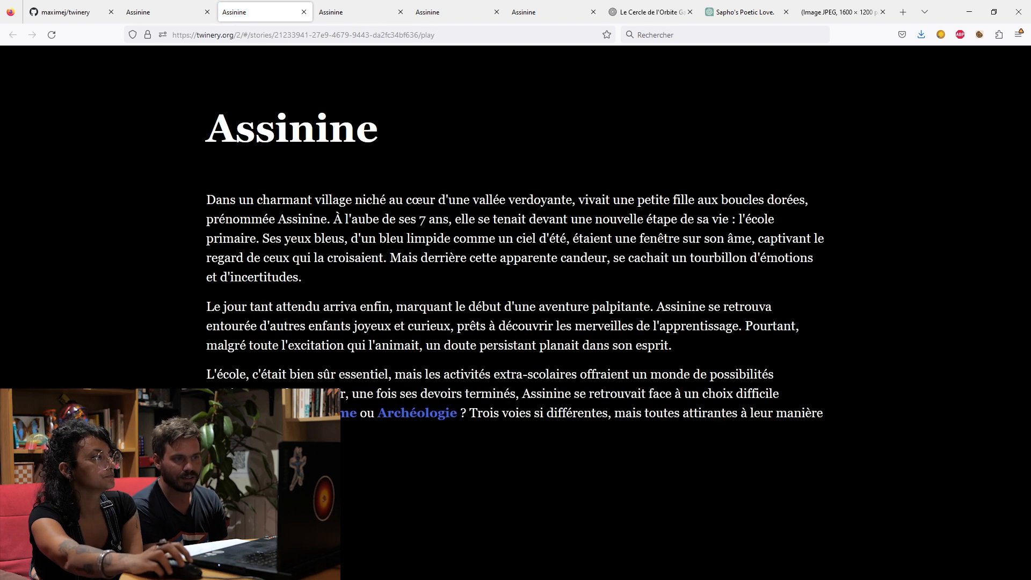
{"action": "left_click", "coordinate": [269, 412]}
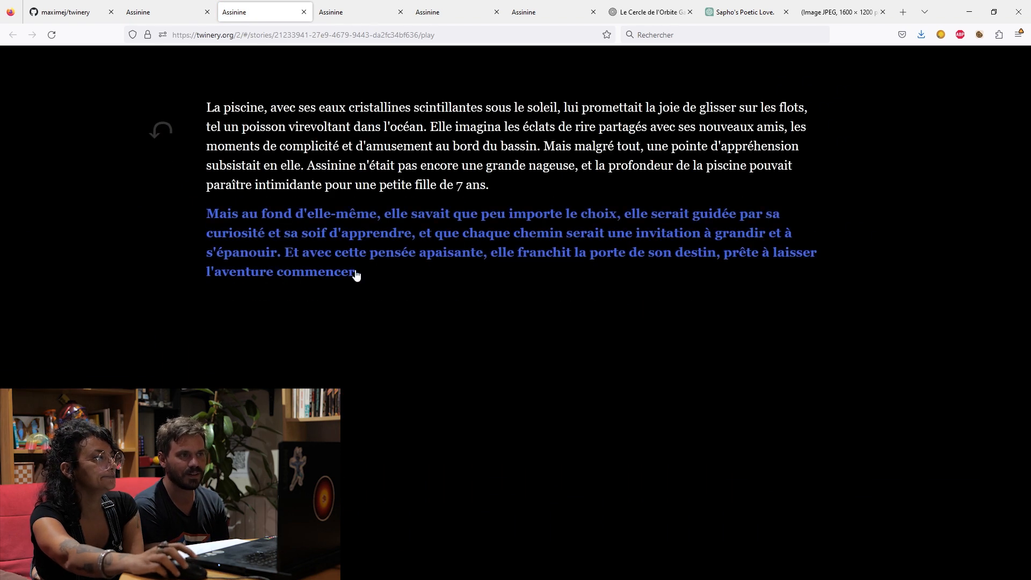
{"action": "left_click", "coordinate": [420, 232]}
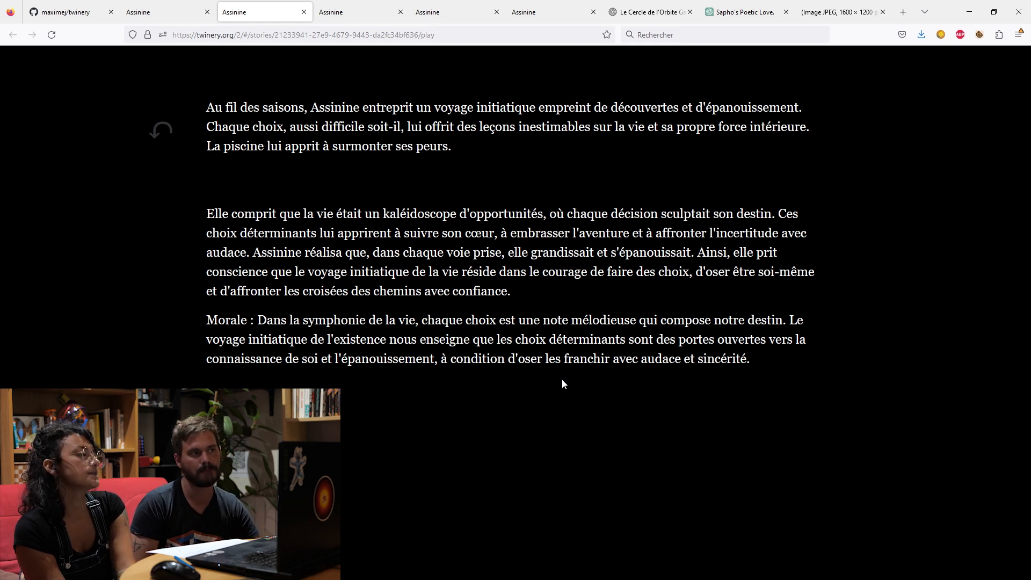
Close the story's play tabs, keeping only the Assinine editor tab.
{"action": "key", "text": "ctrl+w"}
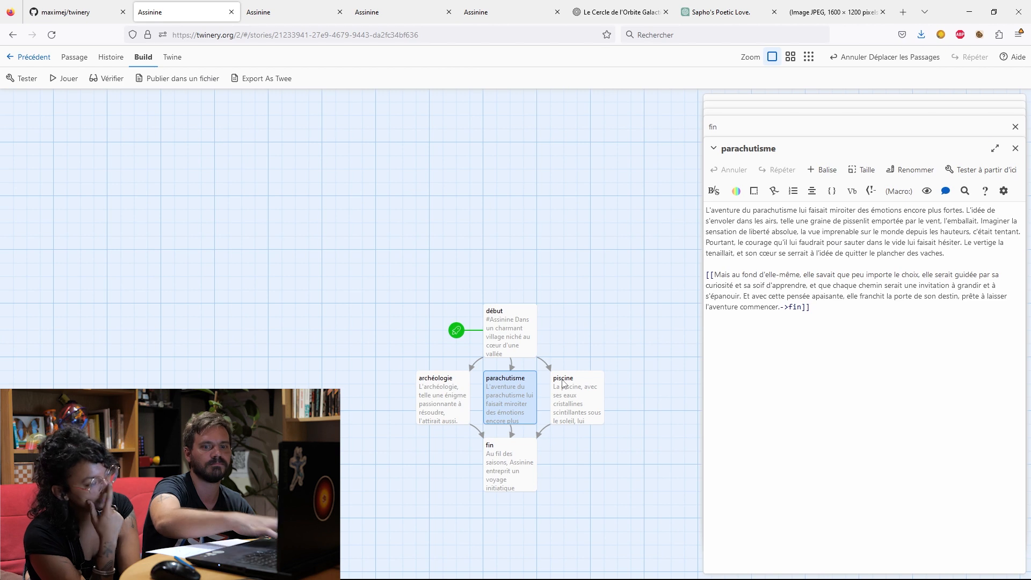
{"action": "left_click", "coordinate": [339, 12]}
{"action": "left_click", "coordinate": [340, 12]}
{"action": "left_click", "coordinate": [340, 12]}
{"action": "left_click", "coordinate": [397, 12]}
{"action": "left_click", "coordinate": [495, 15]}
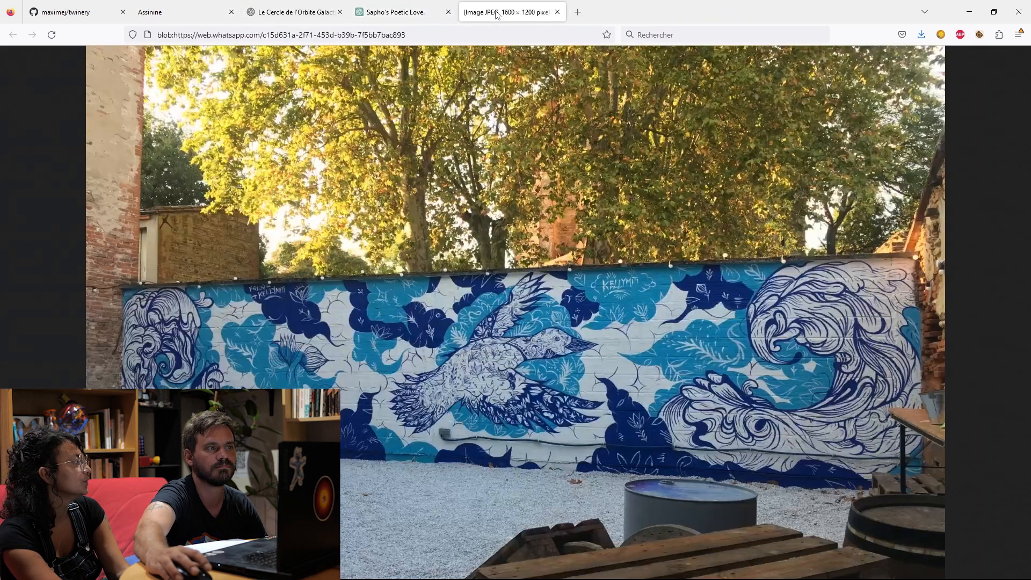
{"action": "left_click", "coordinate": [398, 12]}
{"action": "left_click", "coordinate": [317, 13]}
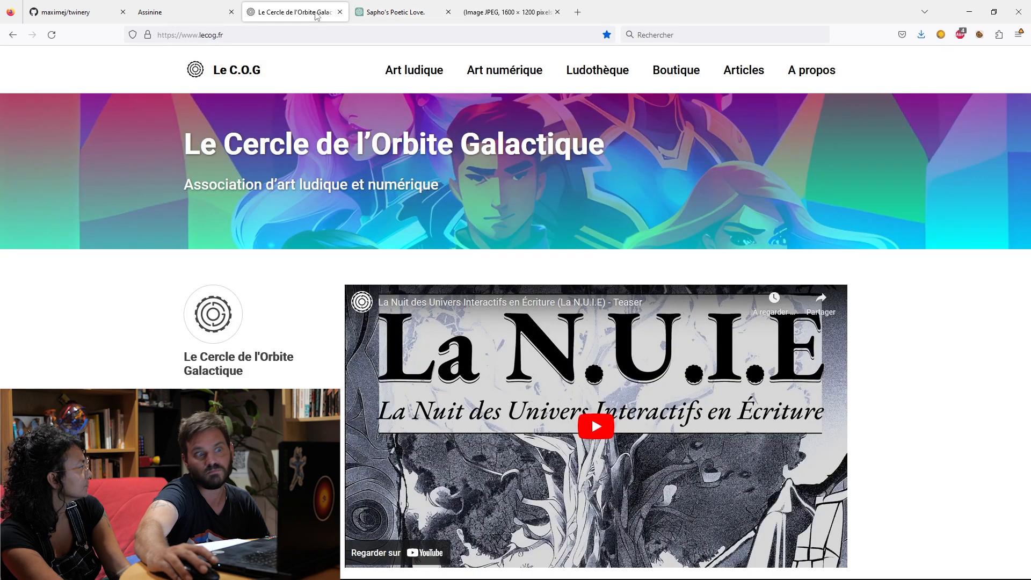
{"action": "left_click", "coordinate": [309, 34]}
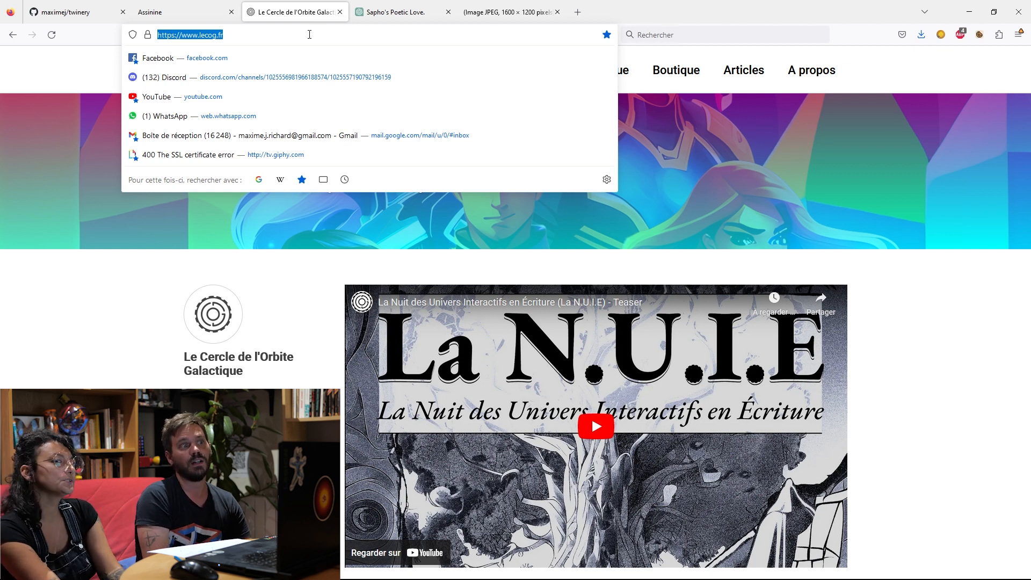
{"action": "type", "text": "github.com/"}
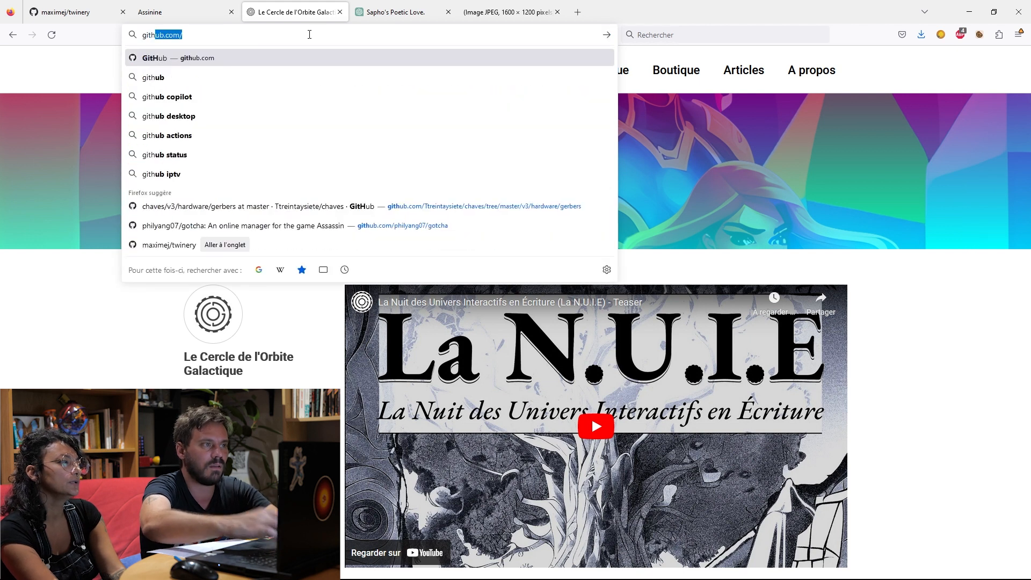
{"action": "key", "text": "Down"}
{"action": "key", "text": "Down"}
{"action": "key", "text": "Down"}
{"action": "key", "text": "Down"}
{"action": "key", "text": "Down"}
{"action": "key", "text": "Down"}
{"action": "key", "text": "Down"}
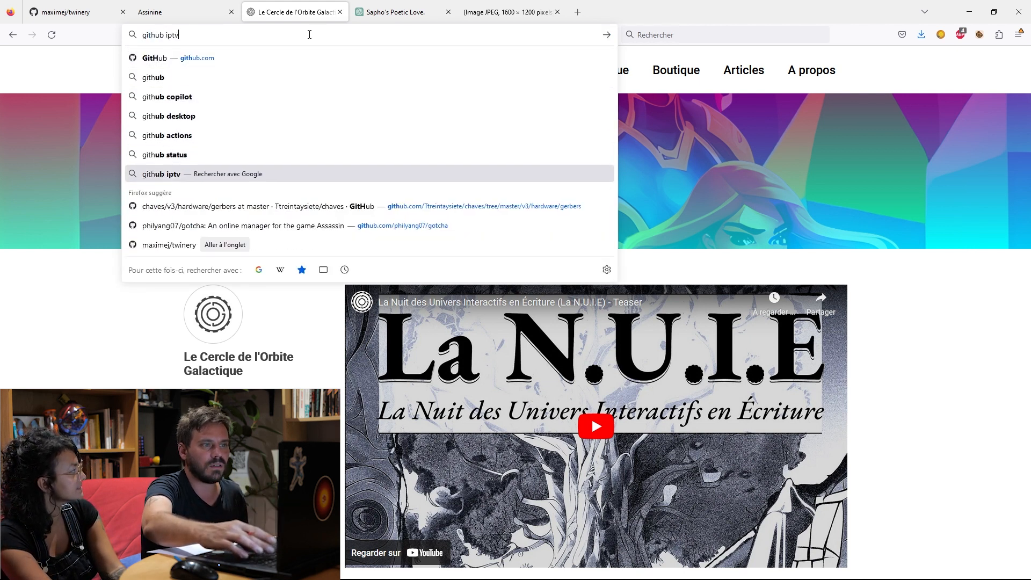
{"action": "key", "text": "Down"}
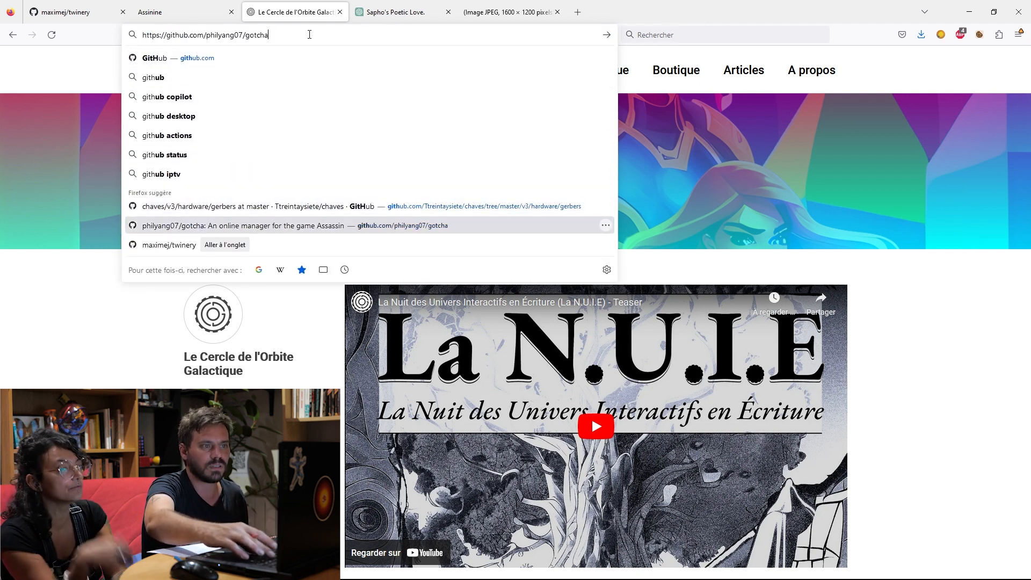
{"action": "key", "text": "Up"}
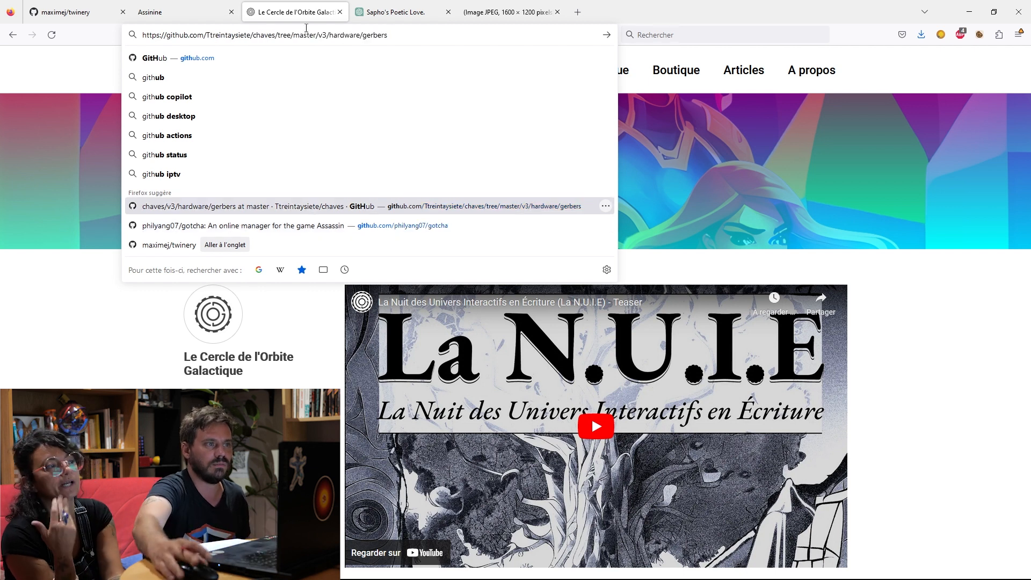
{"action": "left_click_drag", "start_coordinate": [207, 35], "coordinate": [407, 47]}
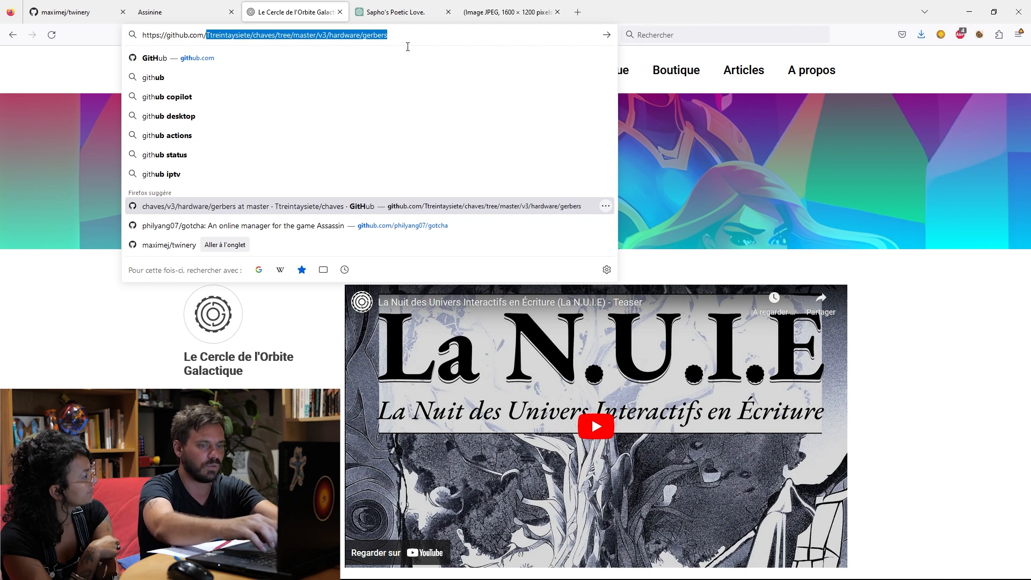
{"action": "type", "text": "max*"}
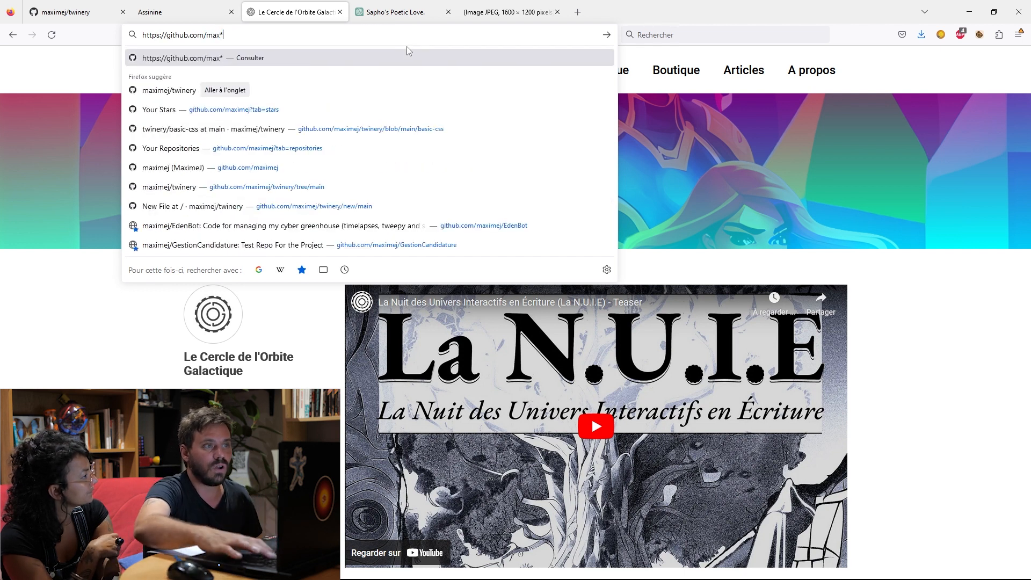
{"action": "key", "text": "Return"}
Correct the GitHub address to the account owner's profile, open that profile page and highlight its address.
{"action": "left_click", "coordinate": [363, 41]}
{"action": "key", "text": "End"}
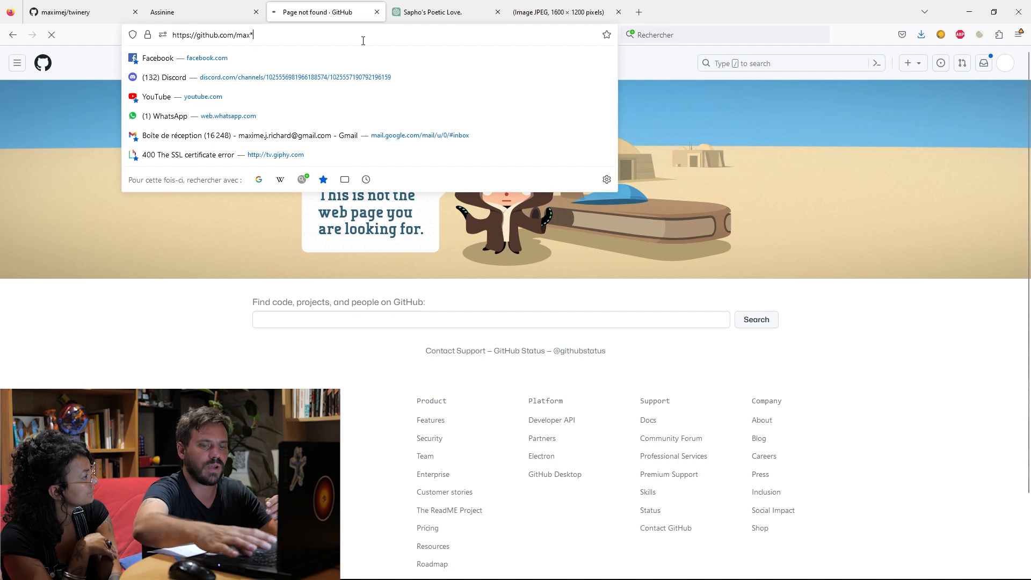
{"action": "key", "text": "BackSpace"}
{"action": "type", "text": "imej/"}
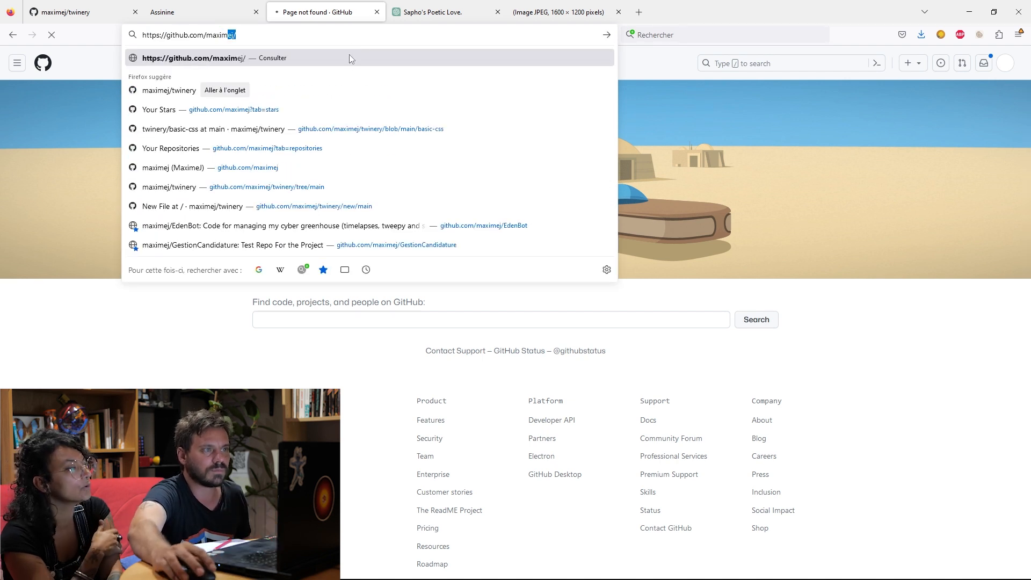
{"action": "left_click", "coordinate": [347, 61]}
{"action": "key", "text": "ctrl+l"}
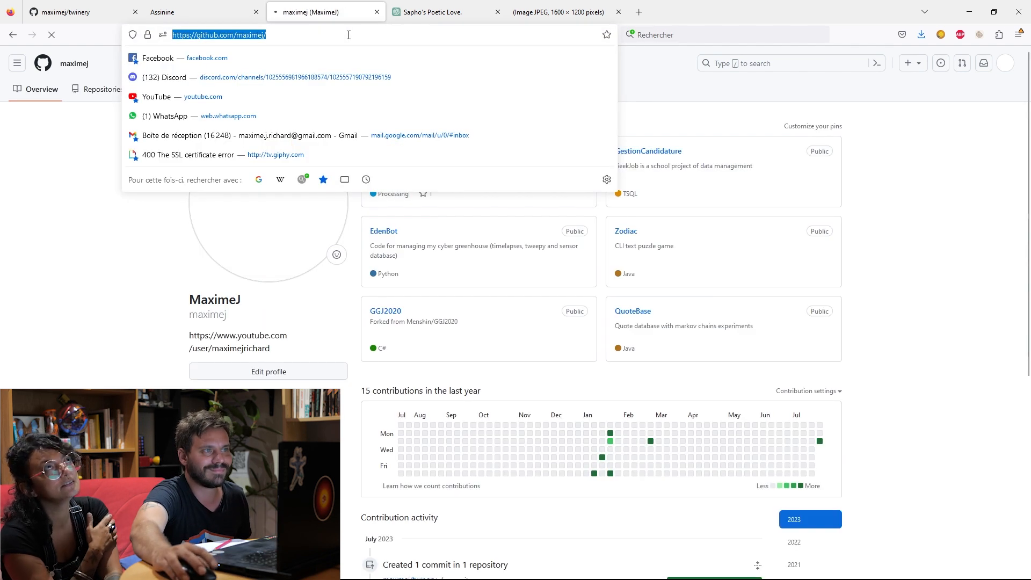
Open the twinery repository from the profile's list of repositories.
{"action": "left_click", "coordinate": [96, 322]}
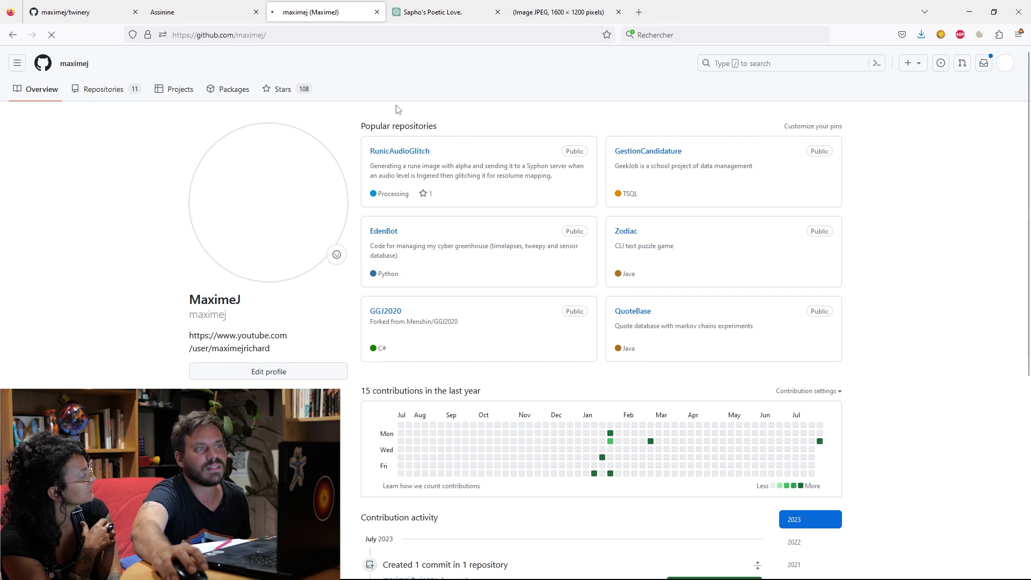
{"action": "left_click", "coordinate": [120, 94]}
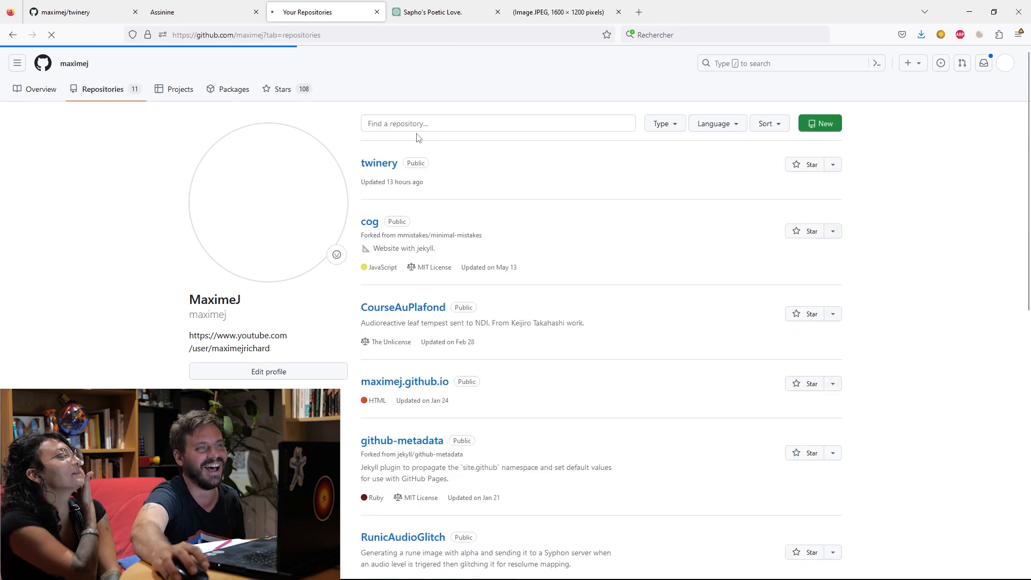
{"action": "left_click", "coordinate": [378, 164]}
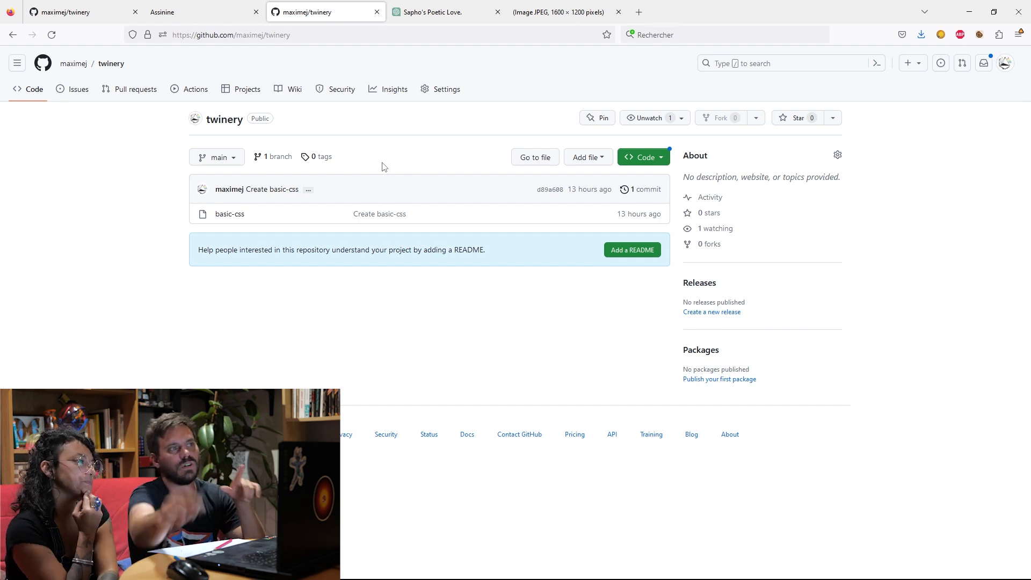
Play the Assinine story from the editor and highlight the opening passage's text to examine its default styling.
{"action": "left_click", "coordinate": [164, 12]}
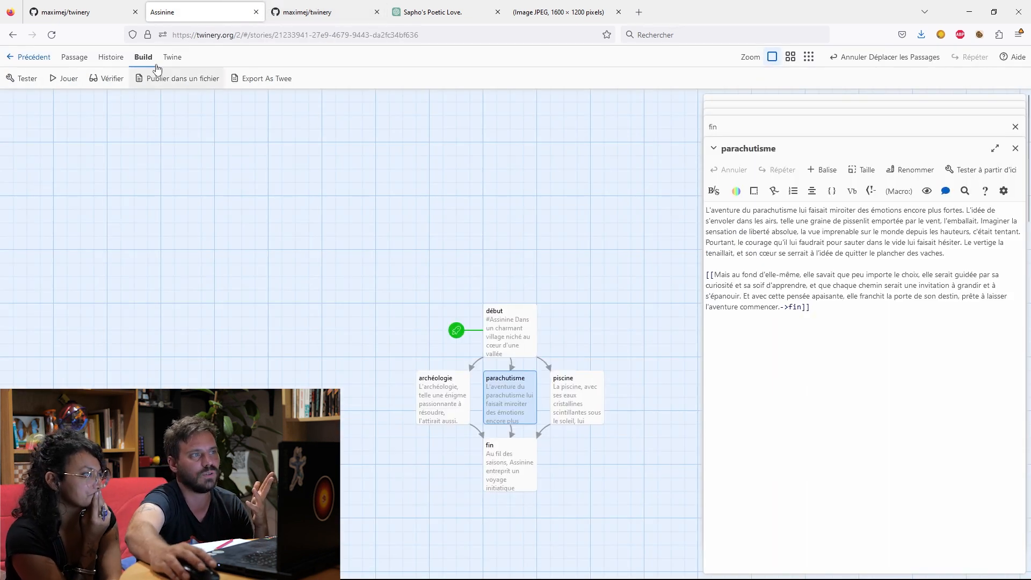
{"action": "left_click", "coordinate": [67, 78]}
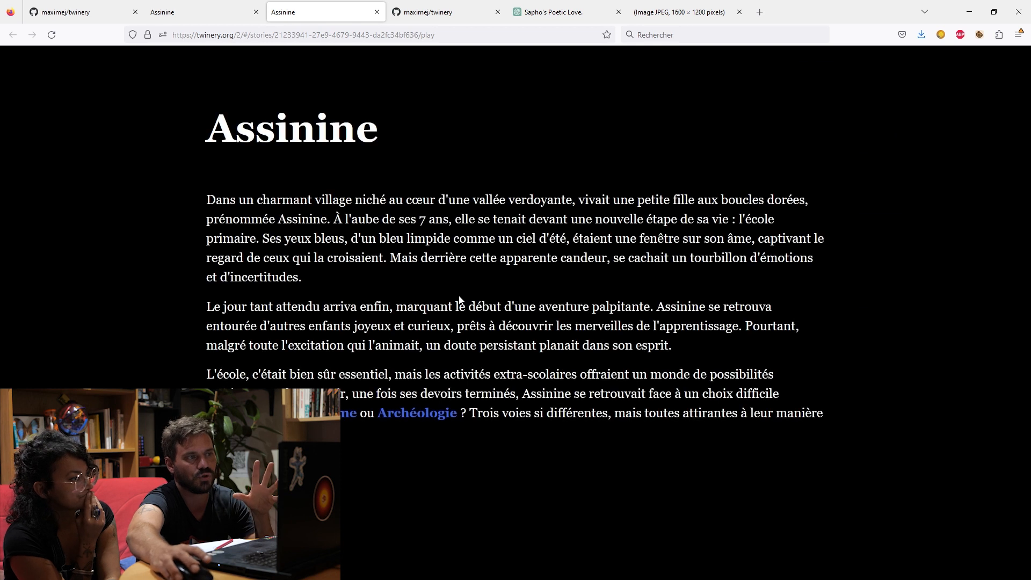
{"action": "left_click_drag", "start_coordinate": [208, 125], "coordinate": [734, 421]}
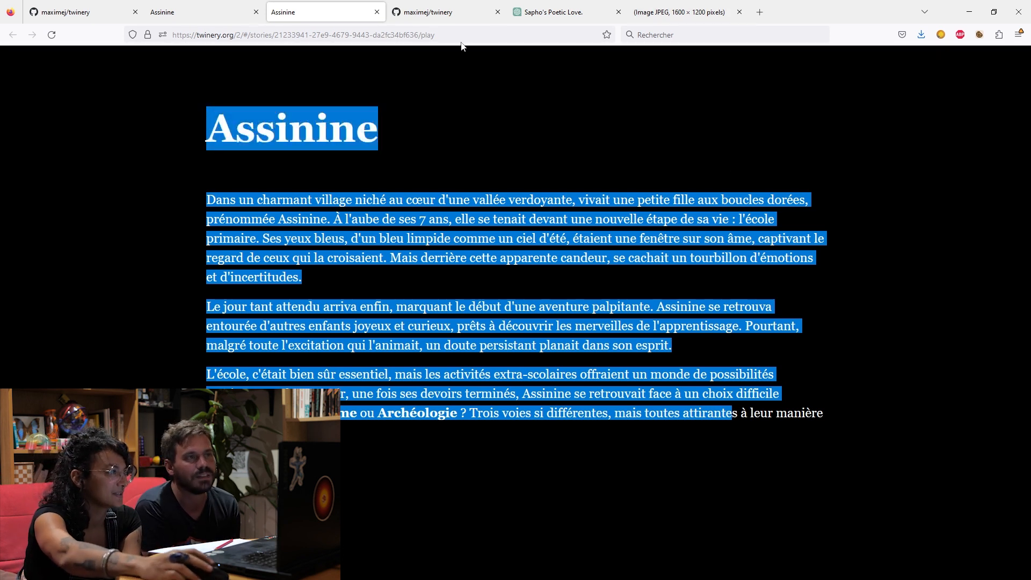
Return to the twinery repository on GitHub and open its basic-css file.
{"action": "left_click", "coordinate": [441, 19]}
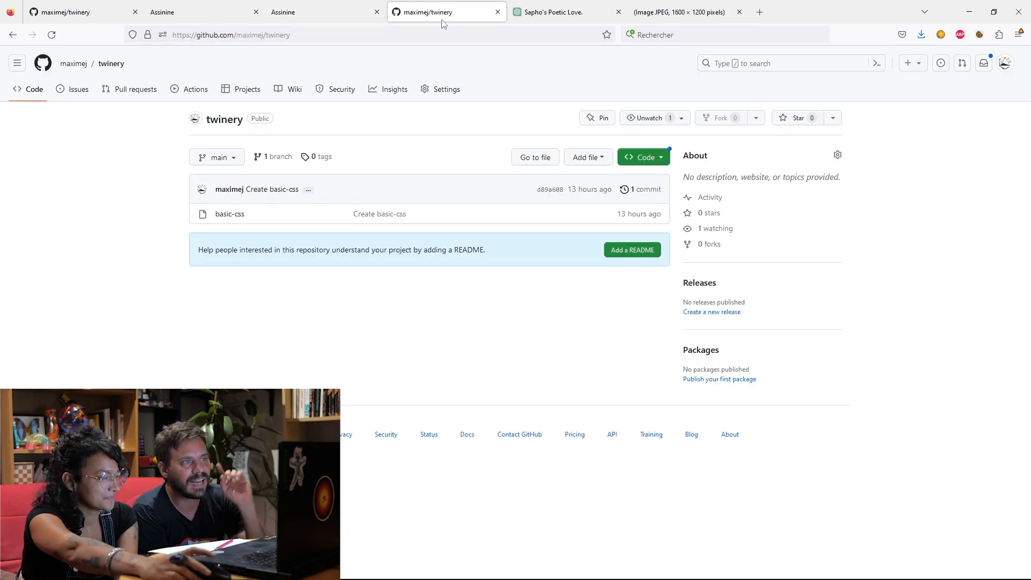
{"action": "double_click", "coordinate": [294, 219]}
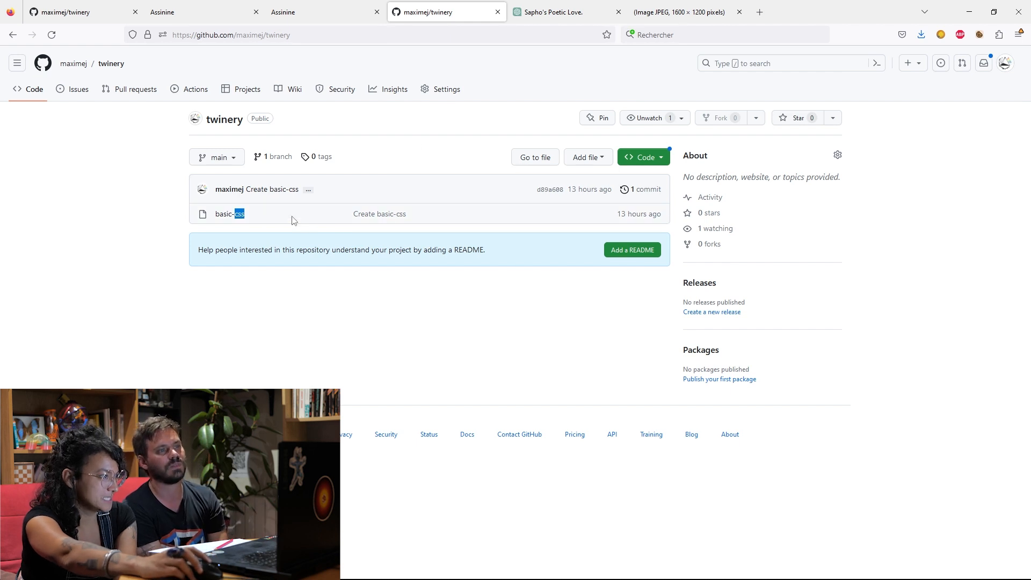
{"action": "left_click", "coordinate": [225, 217]}
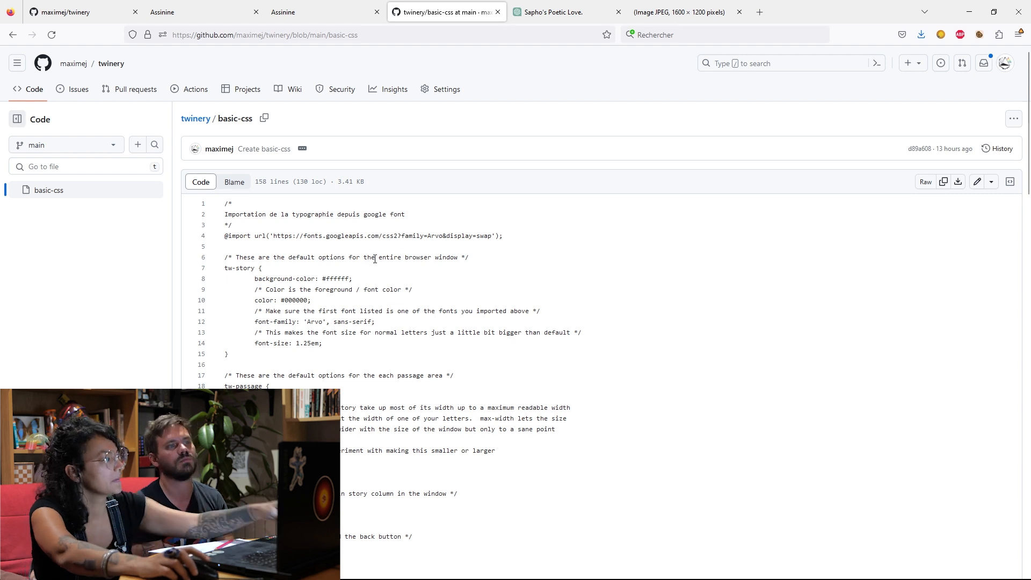
{"action": "key", "text": "ctrl+s"}
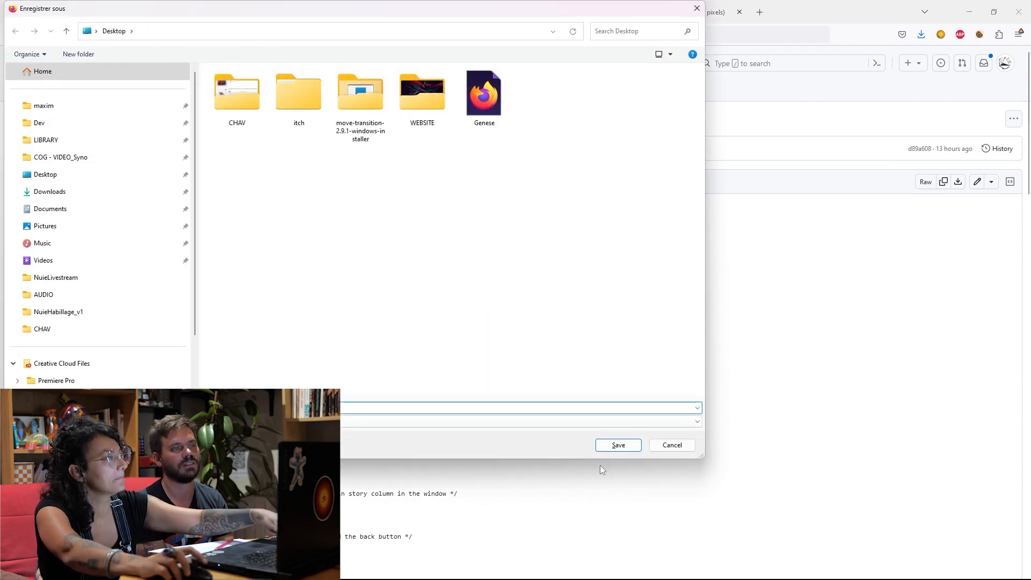
{"action": "left_click", "coordinate": [672, 445]}
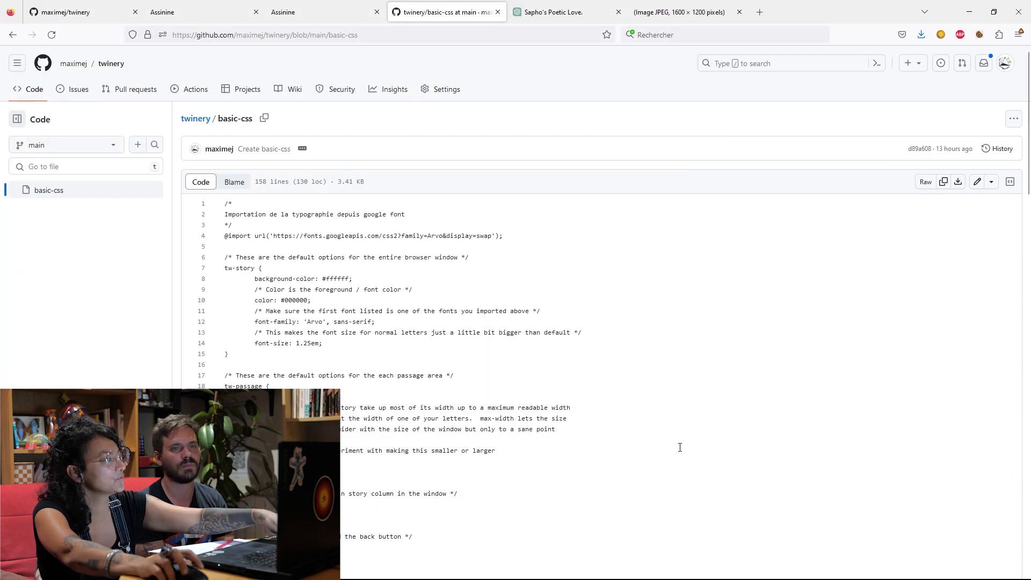
{"action": "key", "text": "ctrl+d"}
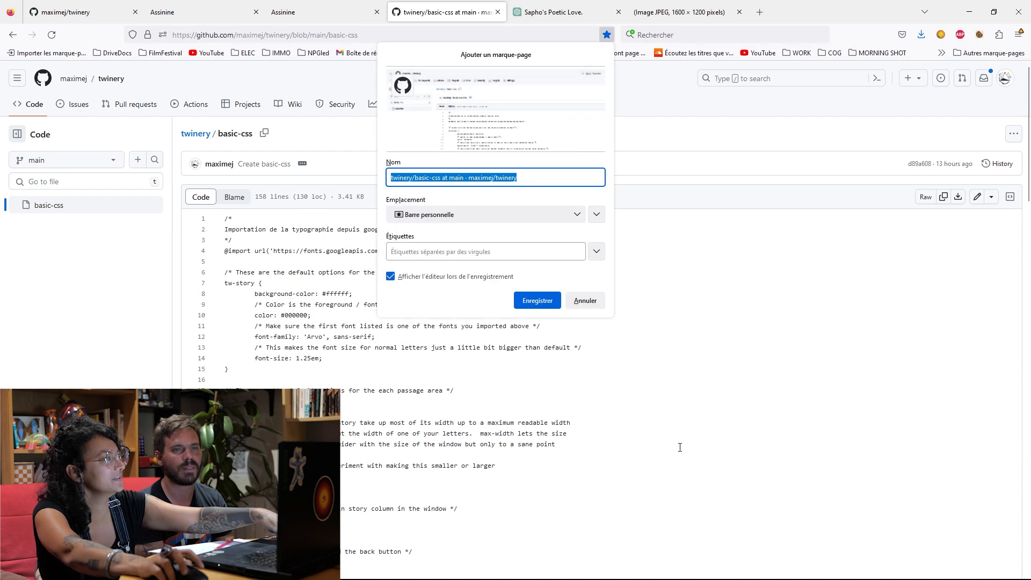
{"action": "left_click", "coordinate": [585, 300]}
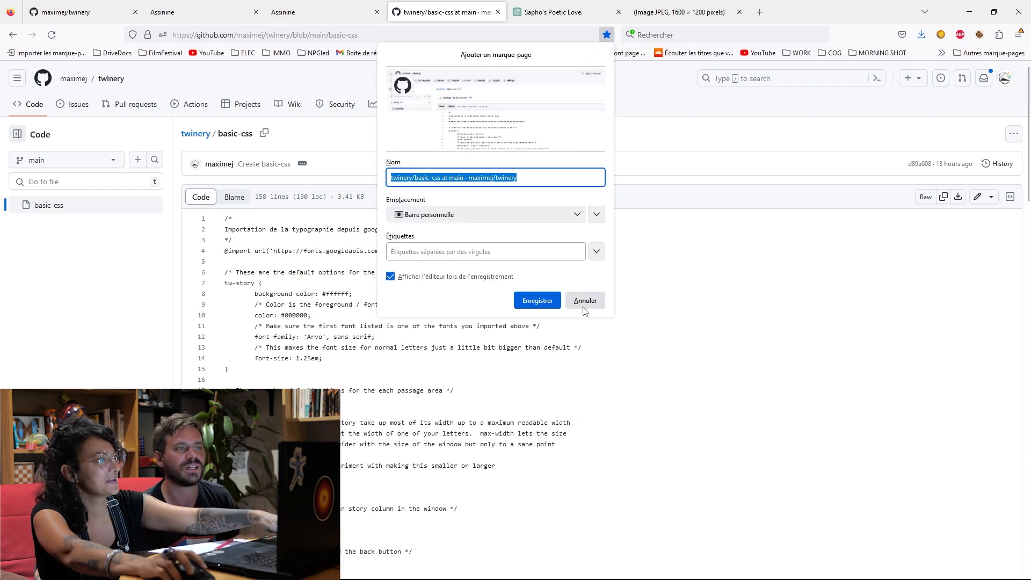
Copy the full contents of basic-css and paste them into the Assinine story's stylesheet in Twine.
{"action": "left_click", "coordinate": [943, 200]}
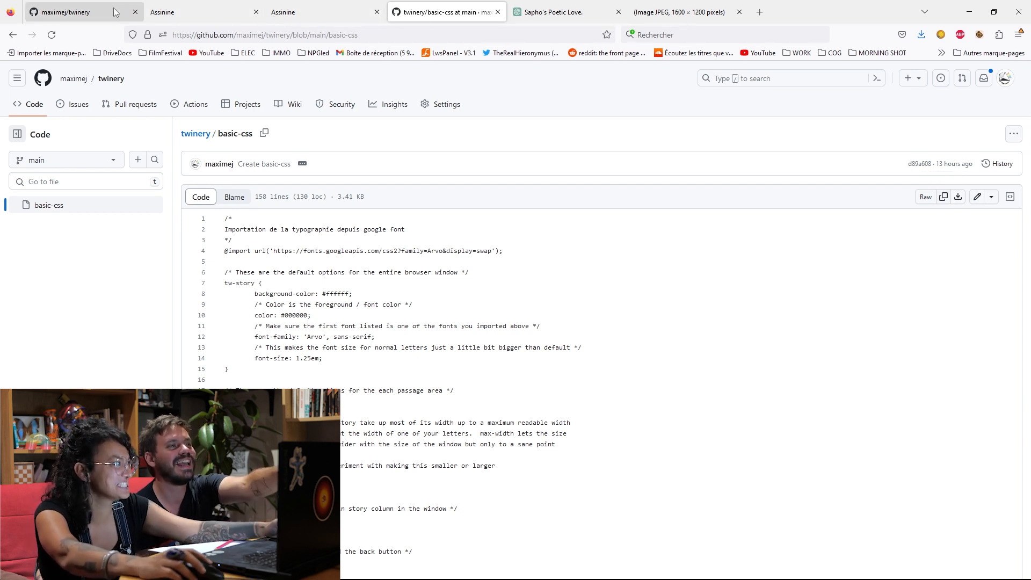
{"action": "left_click", "coordinate": [204, 11]}
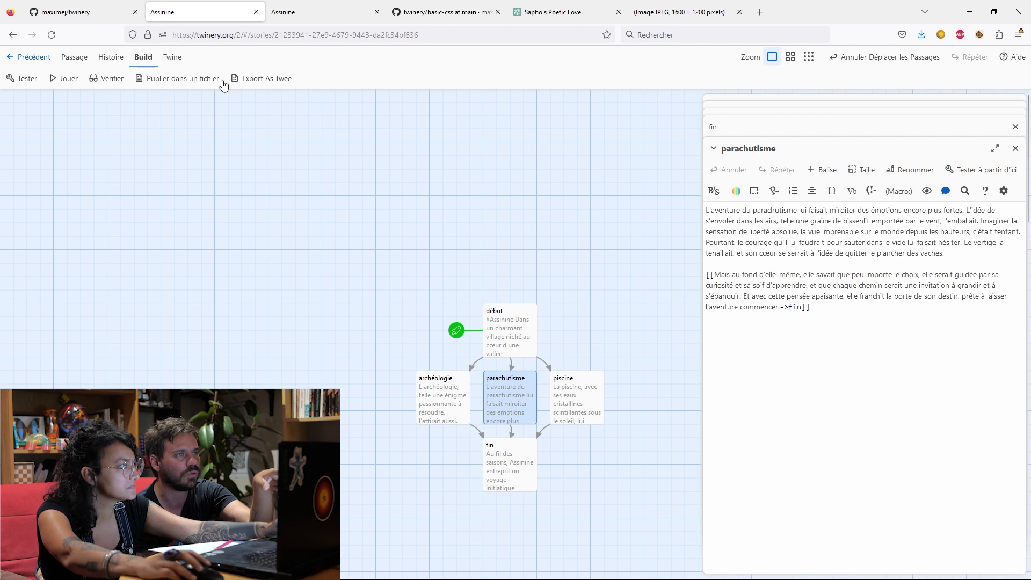
{"action": "left_click", "coordinate": [173, 63]}
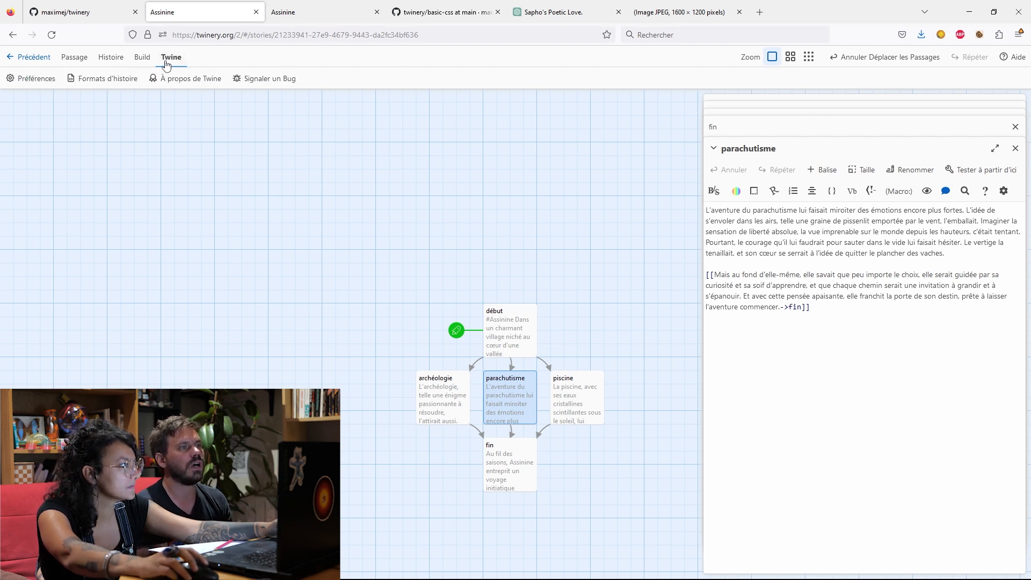
{"action": "left_click", "coordinate": [105, 60]}
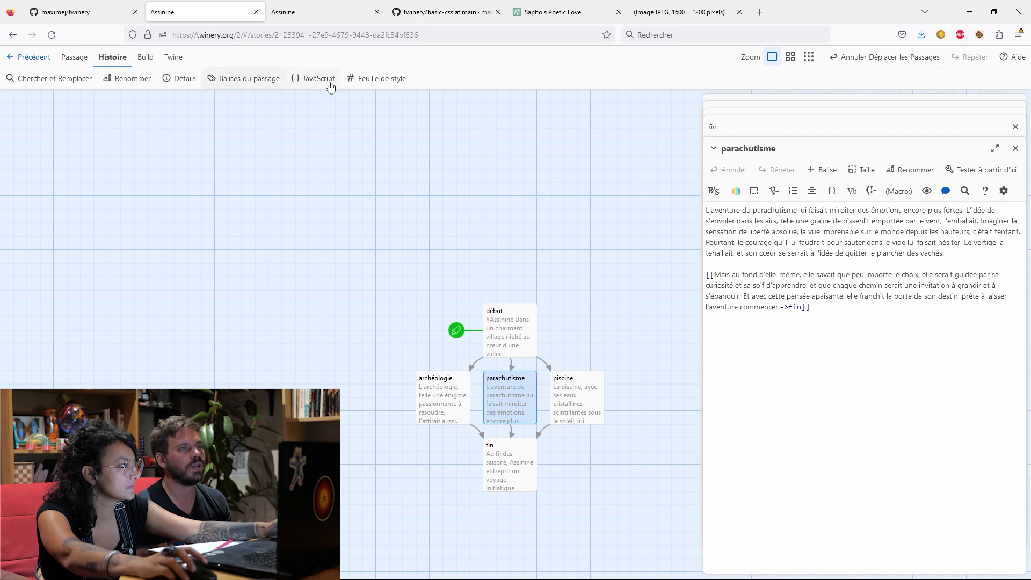
{"action": "left_click", "coordinate": [373, 81]}
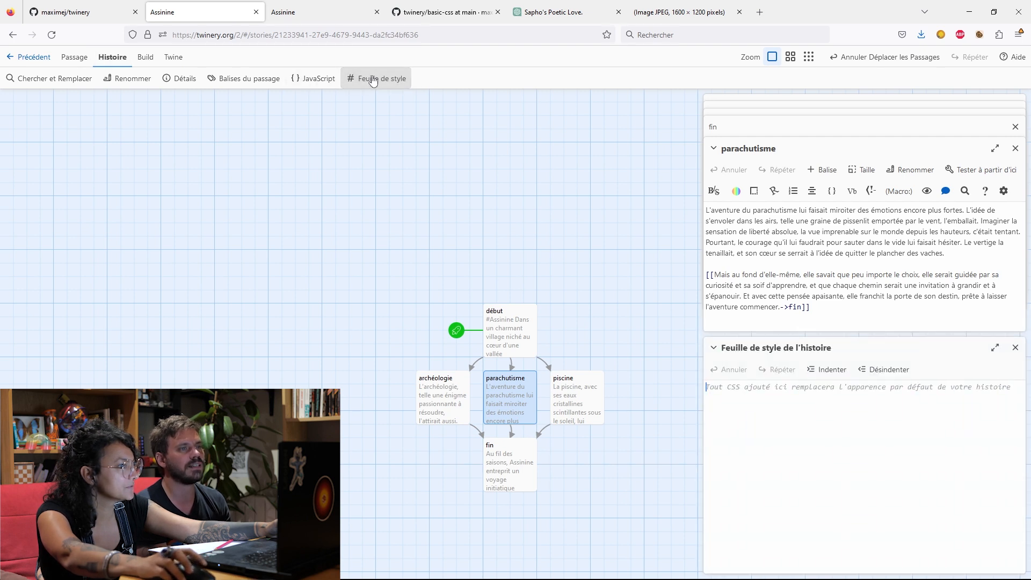
{"action": "left_click", "coordinate": [754, 428]}
{"action": "key", "text": "ctrl+v"}
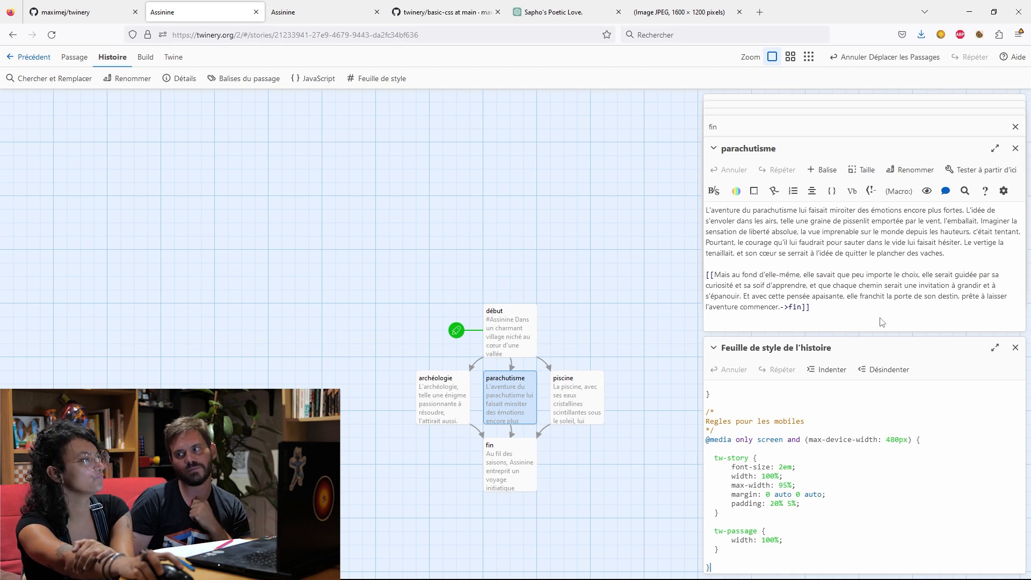
Look through the pasted stylesheet and set the background-color of tw-story to blue.
{"action": "scroll", "coordinate": [851, 467], "scroll_direction": "down", "scroll_amount": 5}
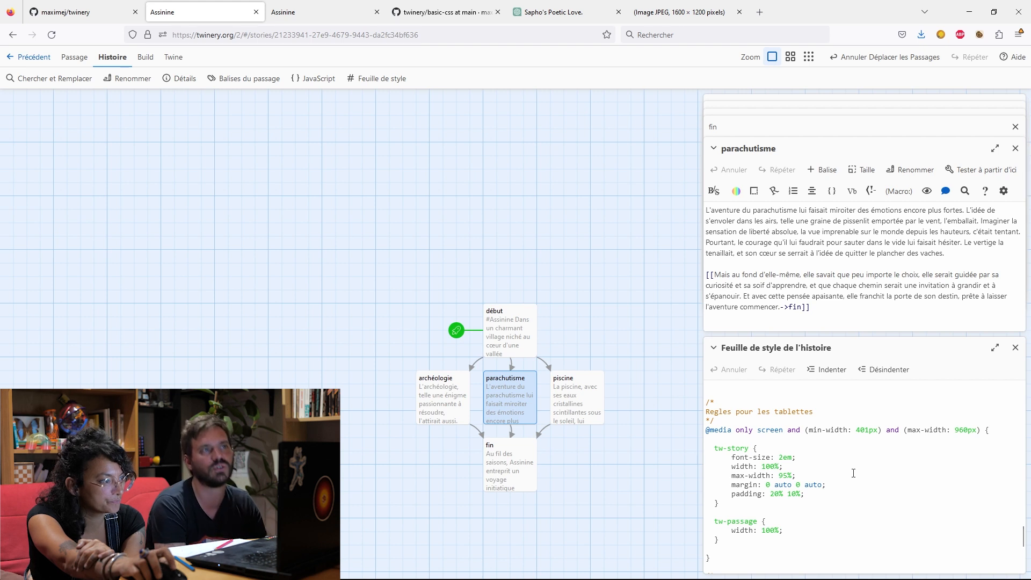
{"action": "scroll", "coordinate": [853, 472], "scroll_direction": "up", "scroll_amount": 4}
{"action": "scroll", "coordinate": [853, 473], "scroll_direction": "up", "scroll_amount": 3}
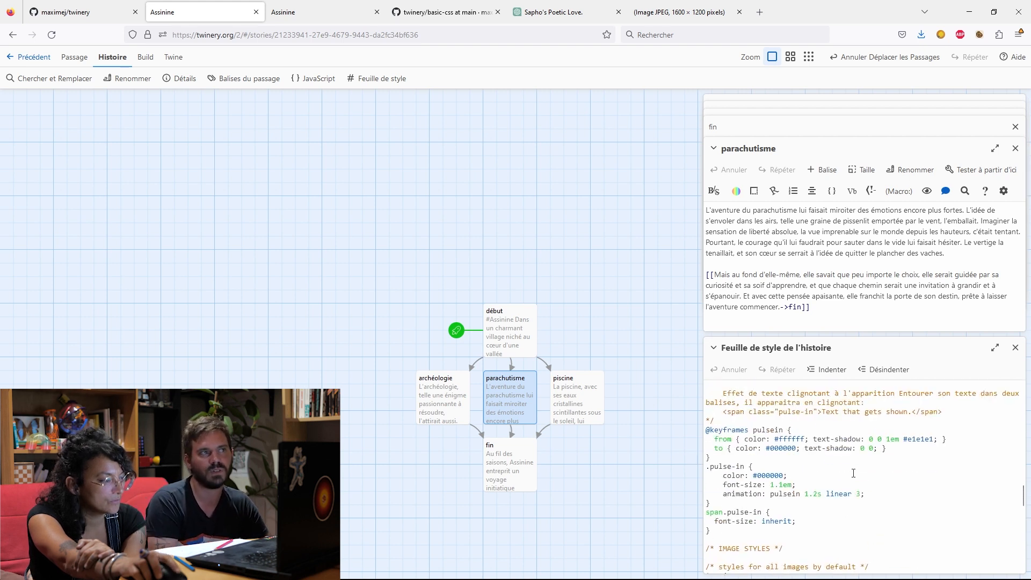
{"action": "scroll", "coordinate": [853, 473], "scroll_direction": "up", "scroll_amount": 15}
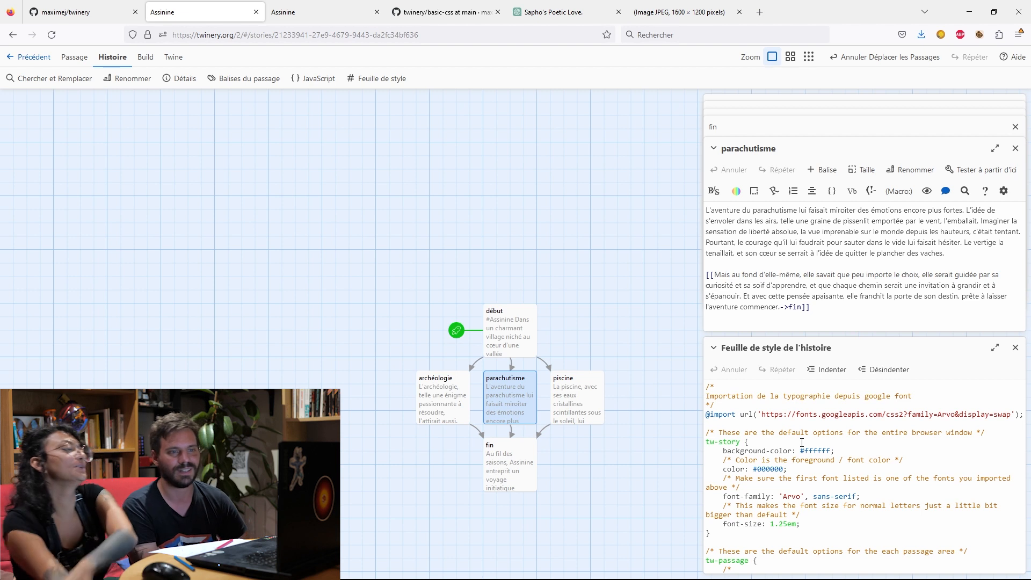
{"action": "left_click_drag", "start_coordinate": [800, 451], "coordinate": [834, 450]}
{"action": "type", "text": "blue"}
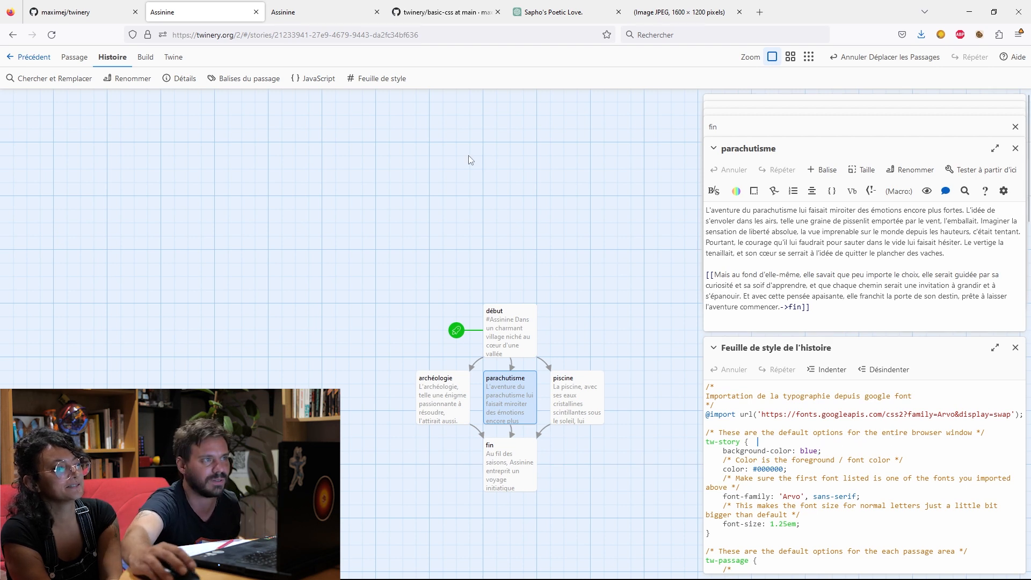
Play the story through the Parachutisme branch to the final passage to check the new styling.
{"action": "left_click", "coordinate": [143, 57]}
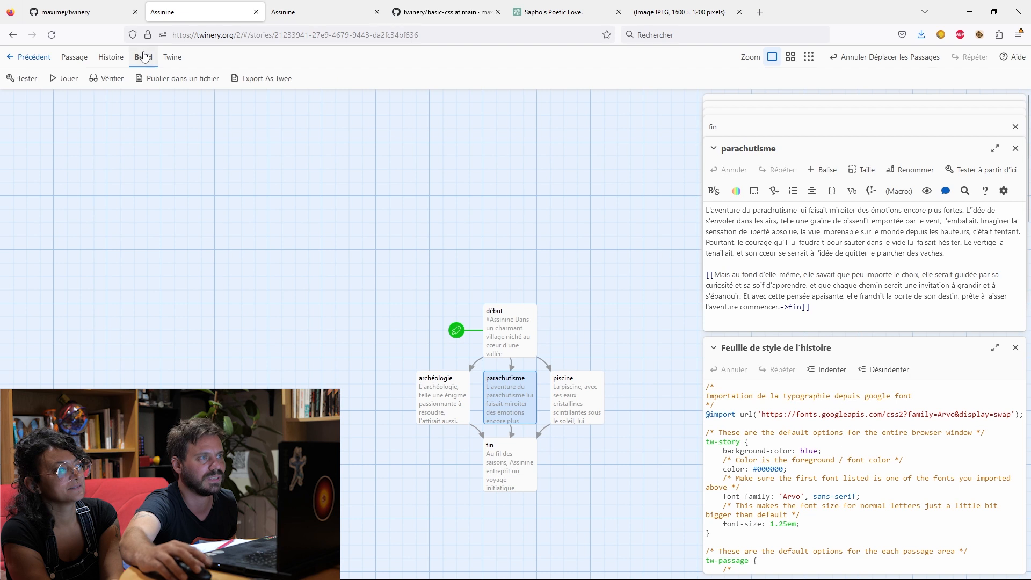
{"action": "left_click", "coordinate": [64, 79]}
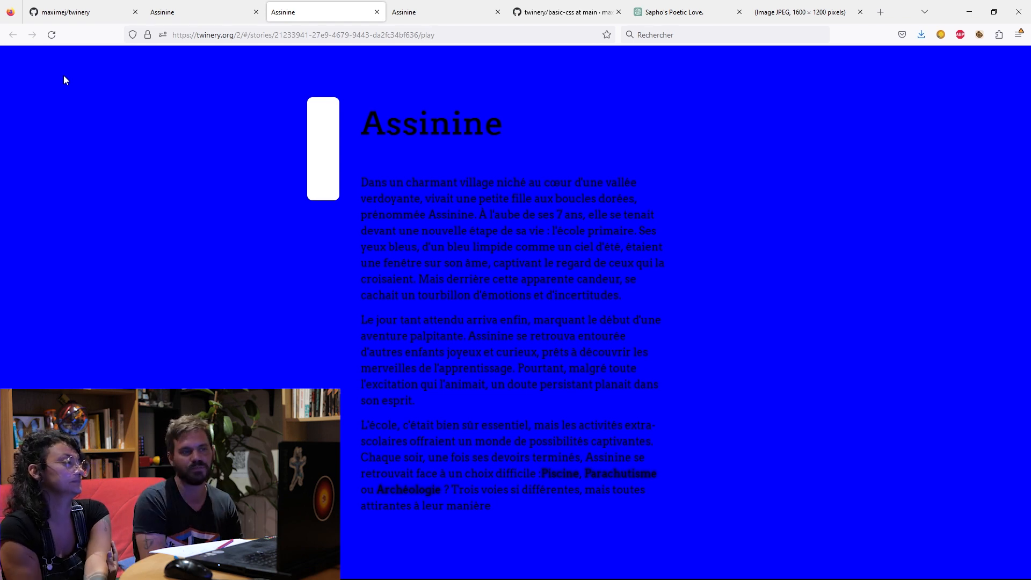
{"action": "left_click", "coordinate": [601, 478]}
{"action": "left_click", "coordinate": [447, 270]}
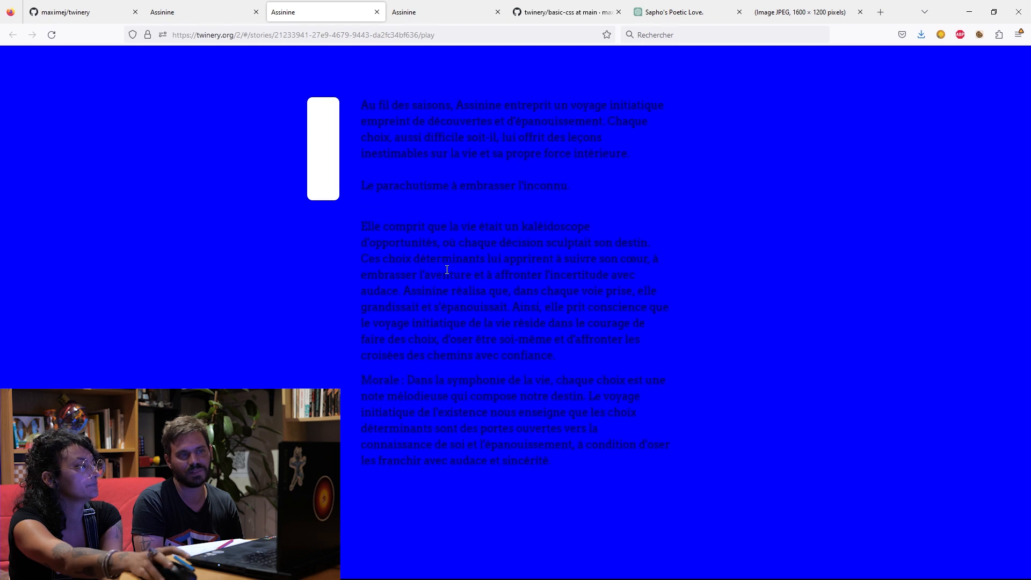